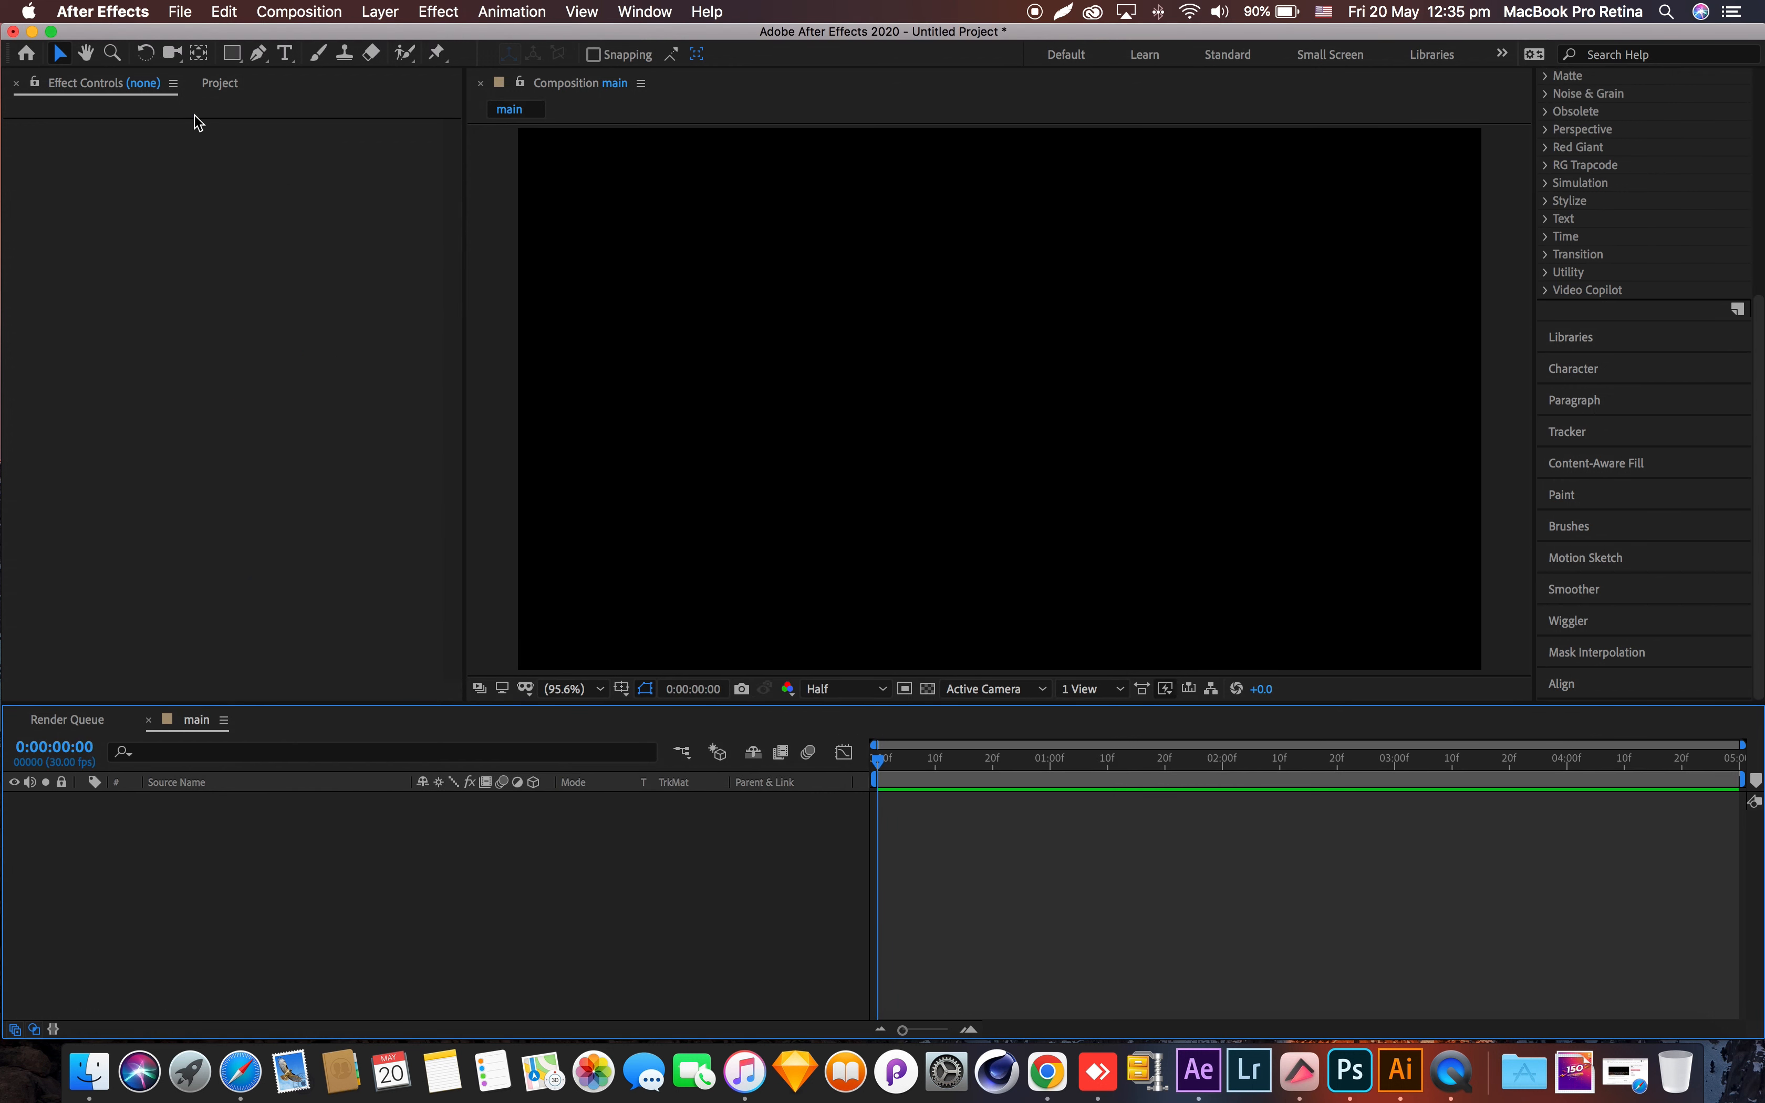
- Create a comp-size solid layer named "saber" in the main composition
{"action": "right_click", "coordinate": [282, 803]}
{"action": "mouse_move", "coordinate": [299, 811]}
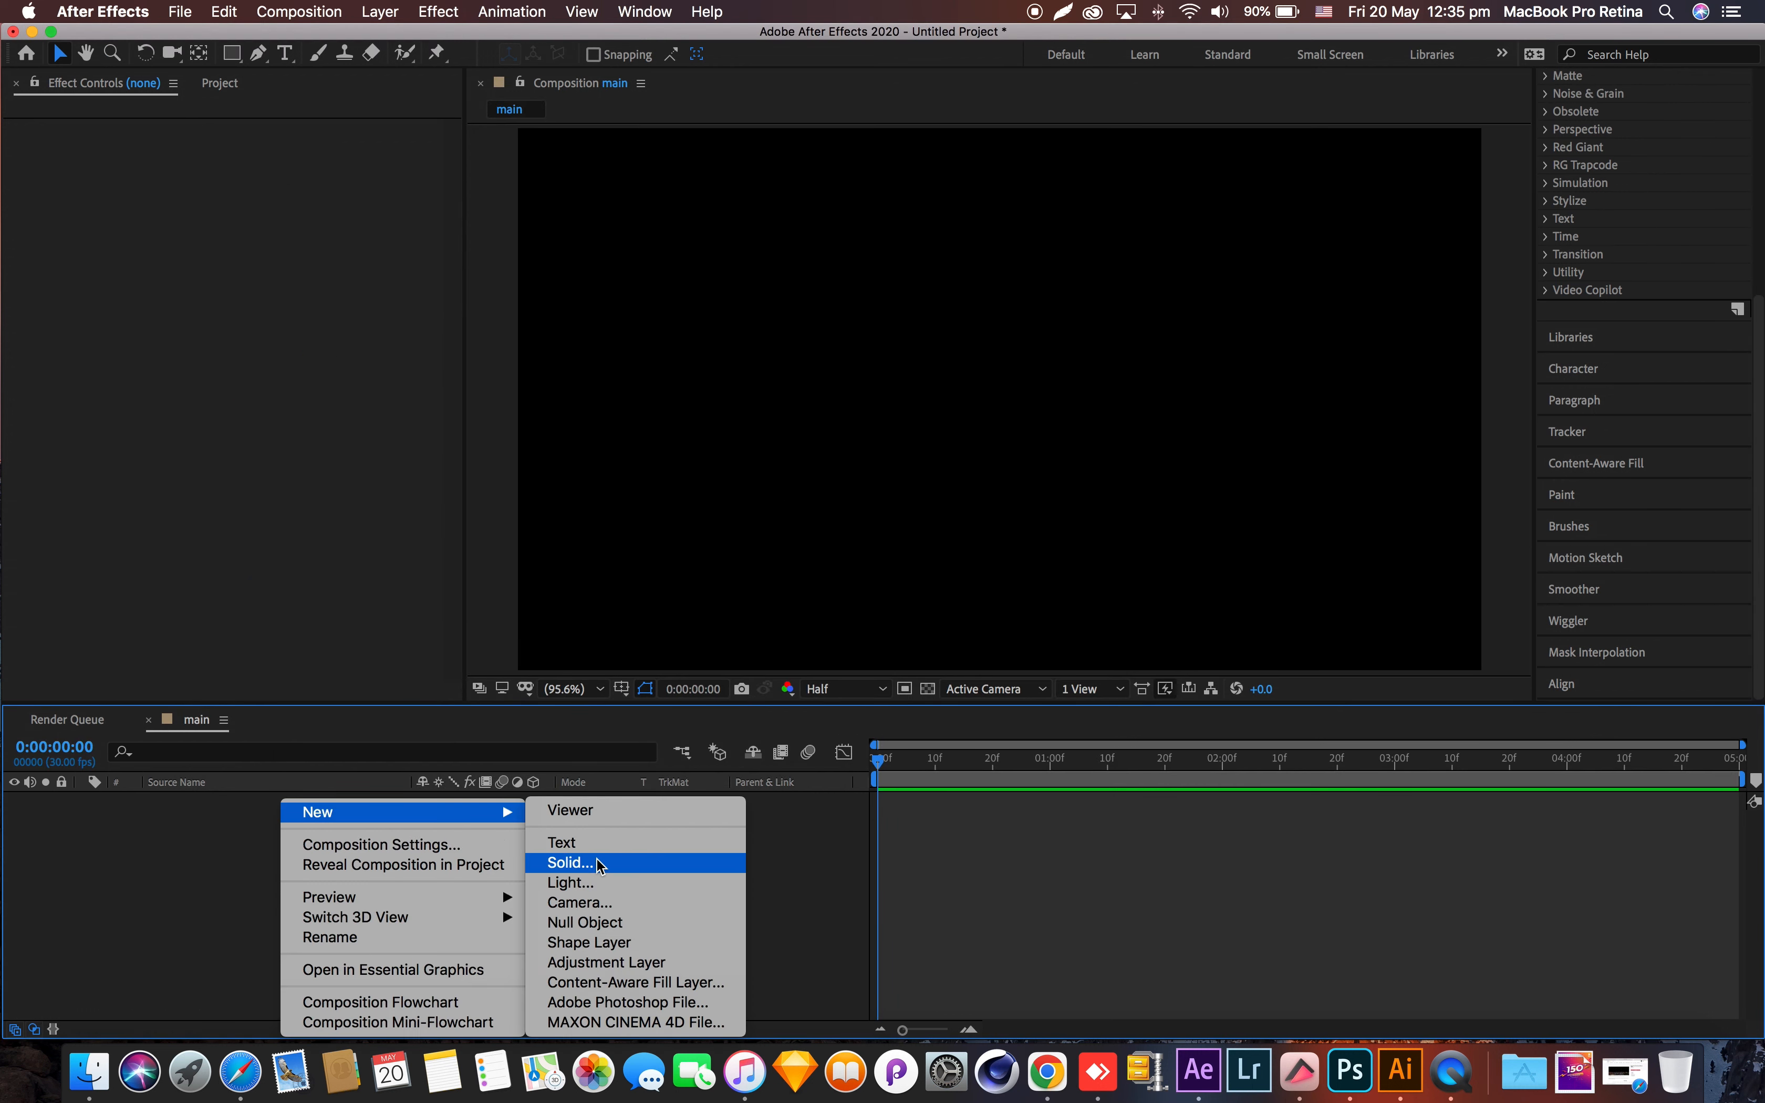
{"action": "left_click", "coordinate": [571, 863]}
{"action": "type", "text": "sa"}
{"action": "left_click", "coordinate": [522, 715]}
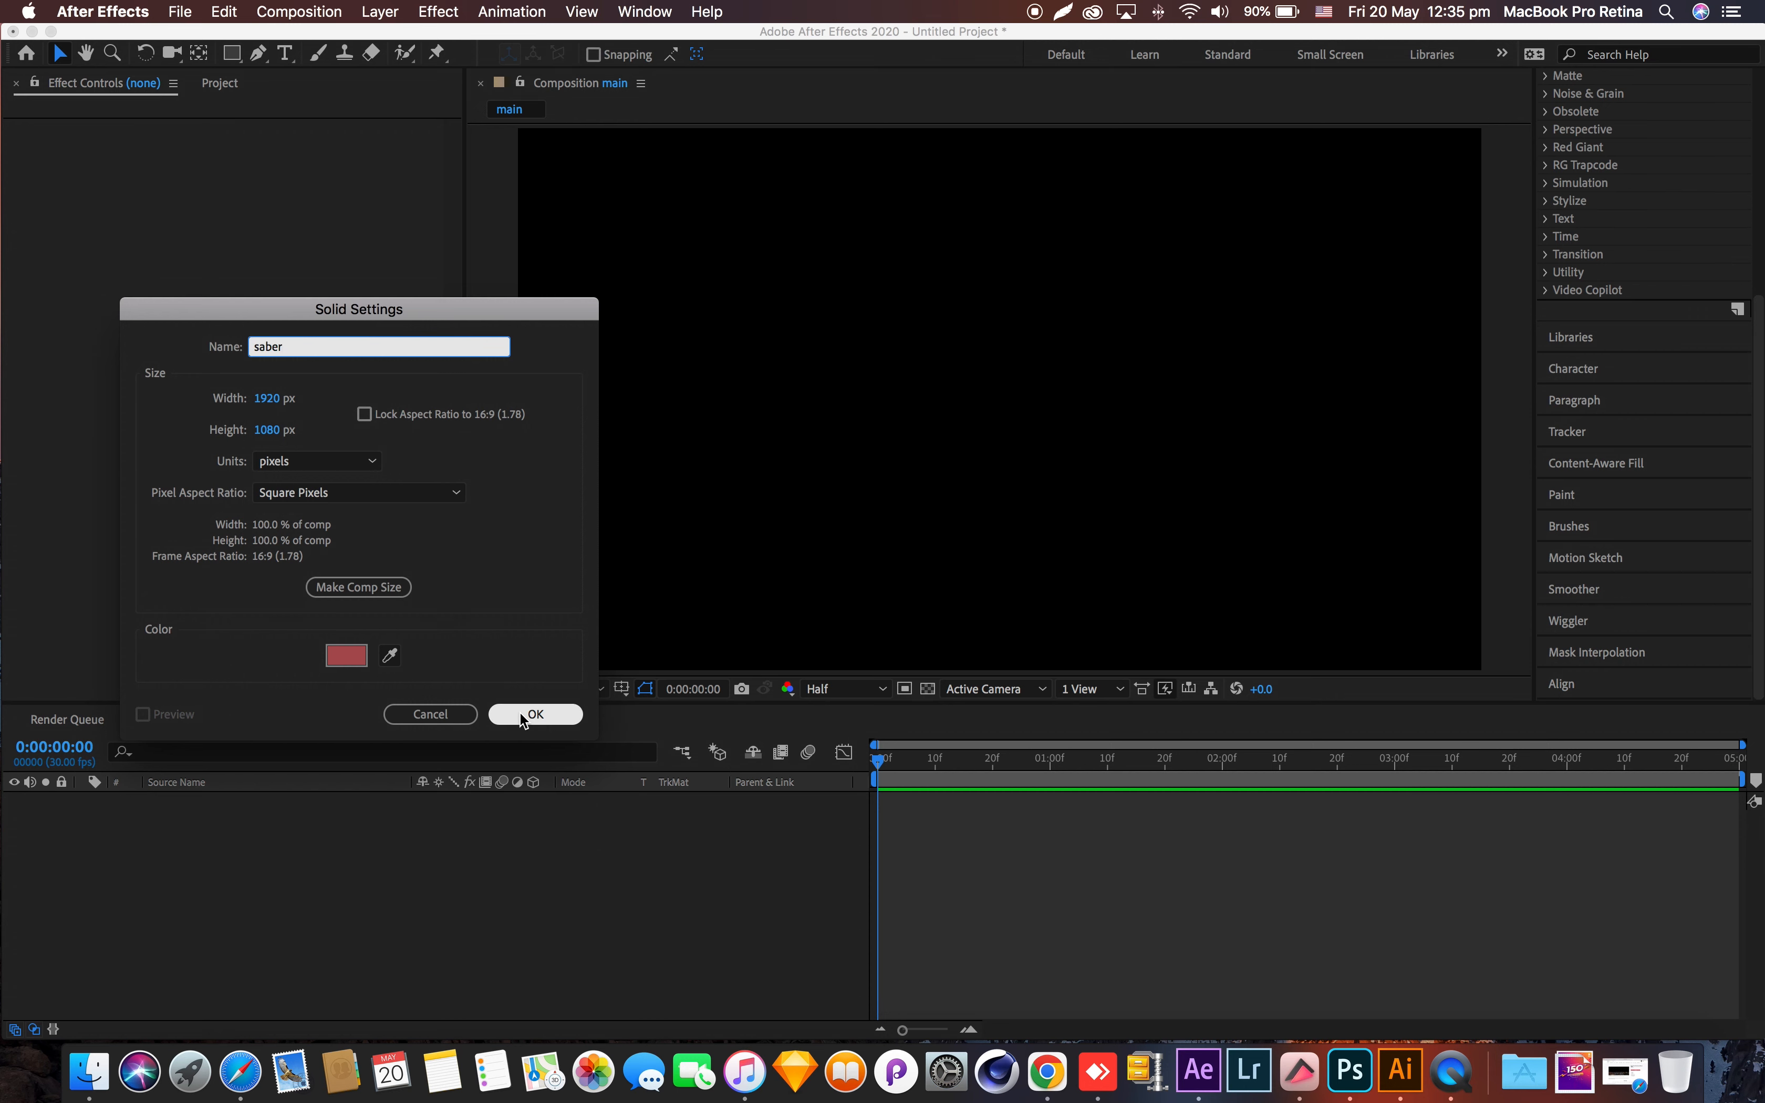
- Apply the Video Copilot Saber effect to the saber solid
{"action": "left_click", "coordinate": [437, 12]}
{"action": "mouse_move", "coordinate": [539, 590]}
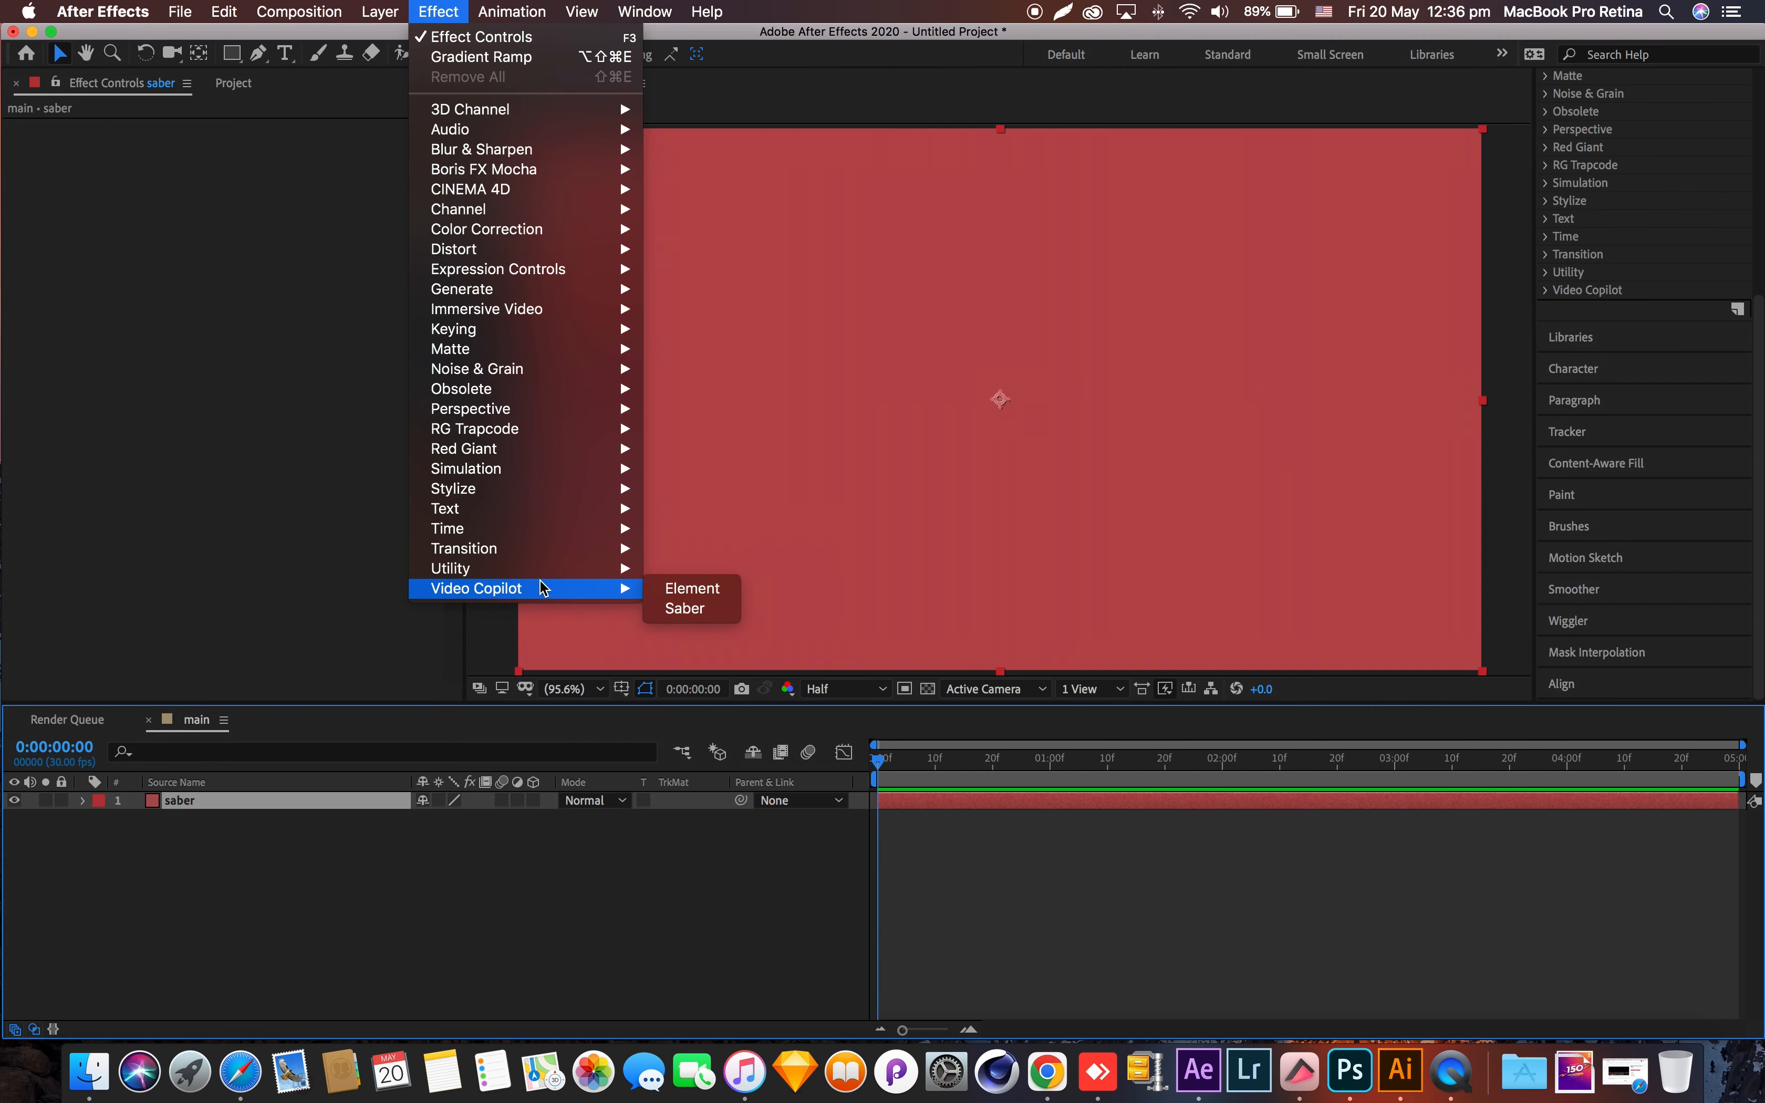
{"action": "left_click", "coordinate": [688, 610]}
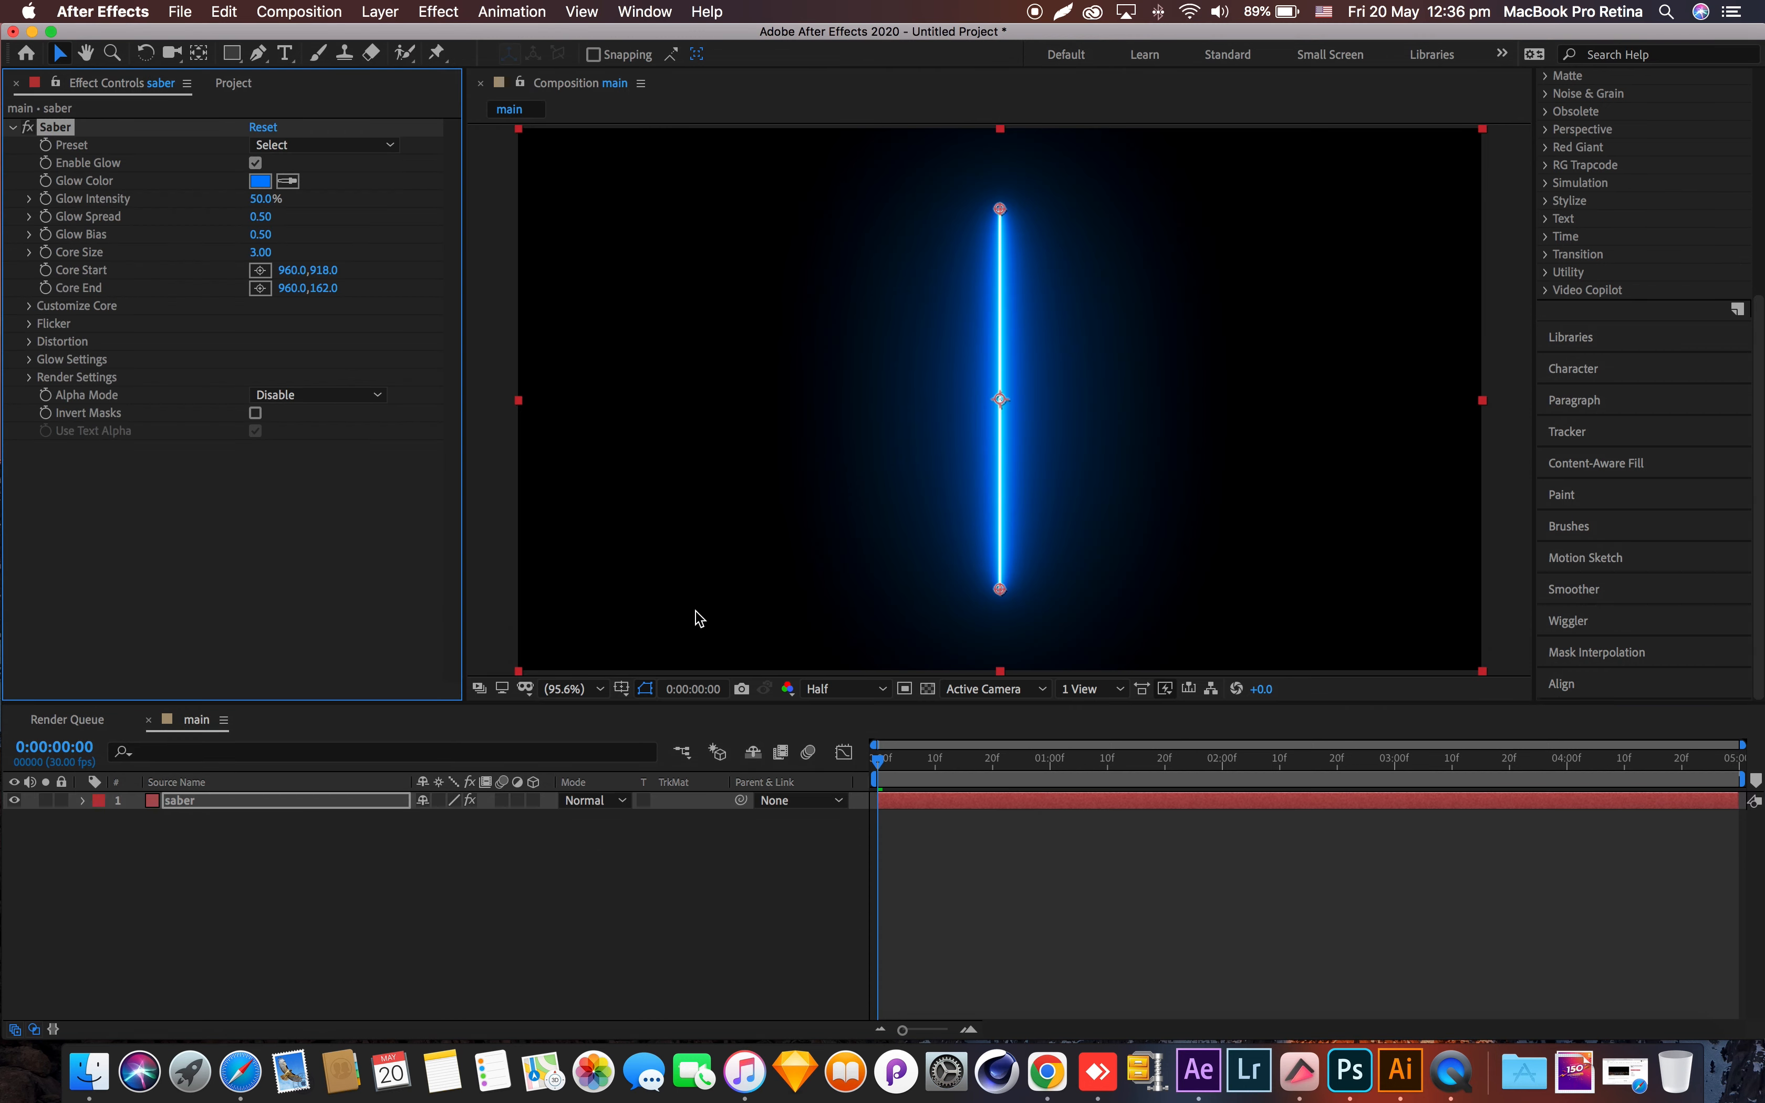
- In the Saber effect, set Composite Settings to Transparent and the Core Type to Layer Masks
{"action": "left_click", "coordinate": [34, 377]}
{"action": "left_click", "coordinate": [299, 575]}
{"action": "left_click", "coordinate": [299, 582]}
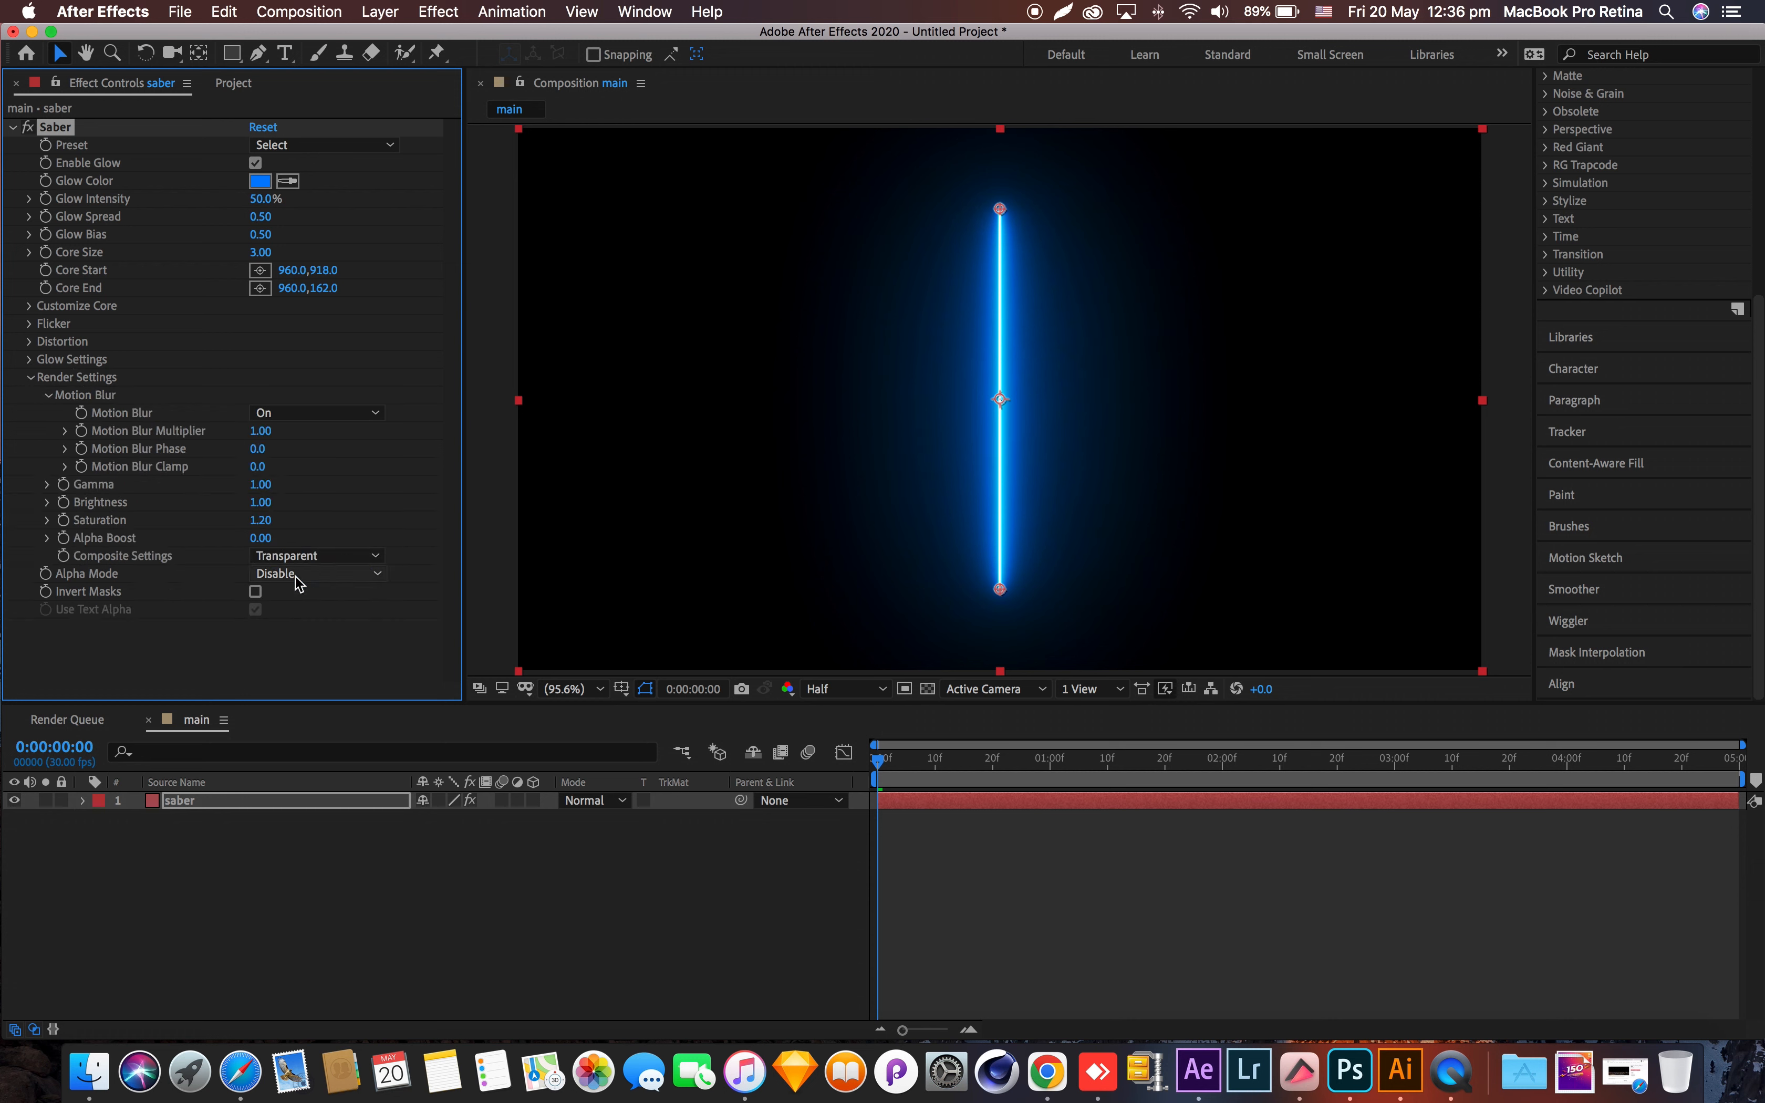
{"action": "left_click", "coordinate": [31, 306]}
{"action": "left_click", "coordinate": [314, 323]}
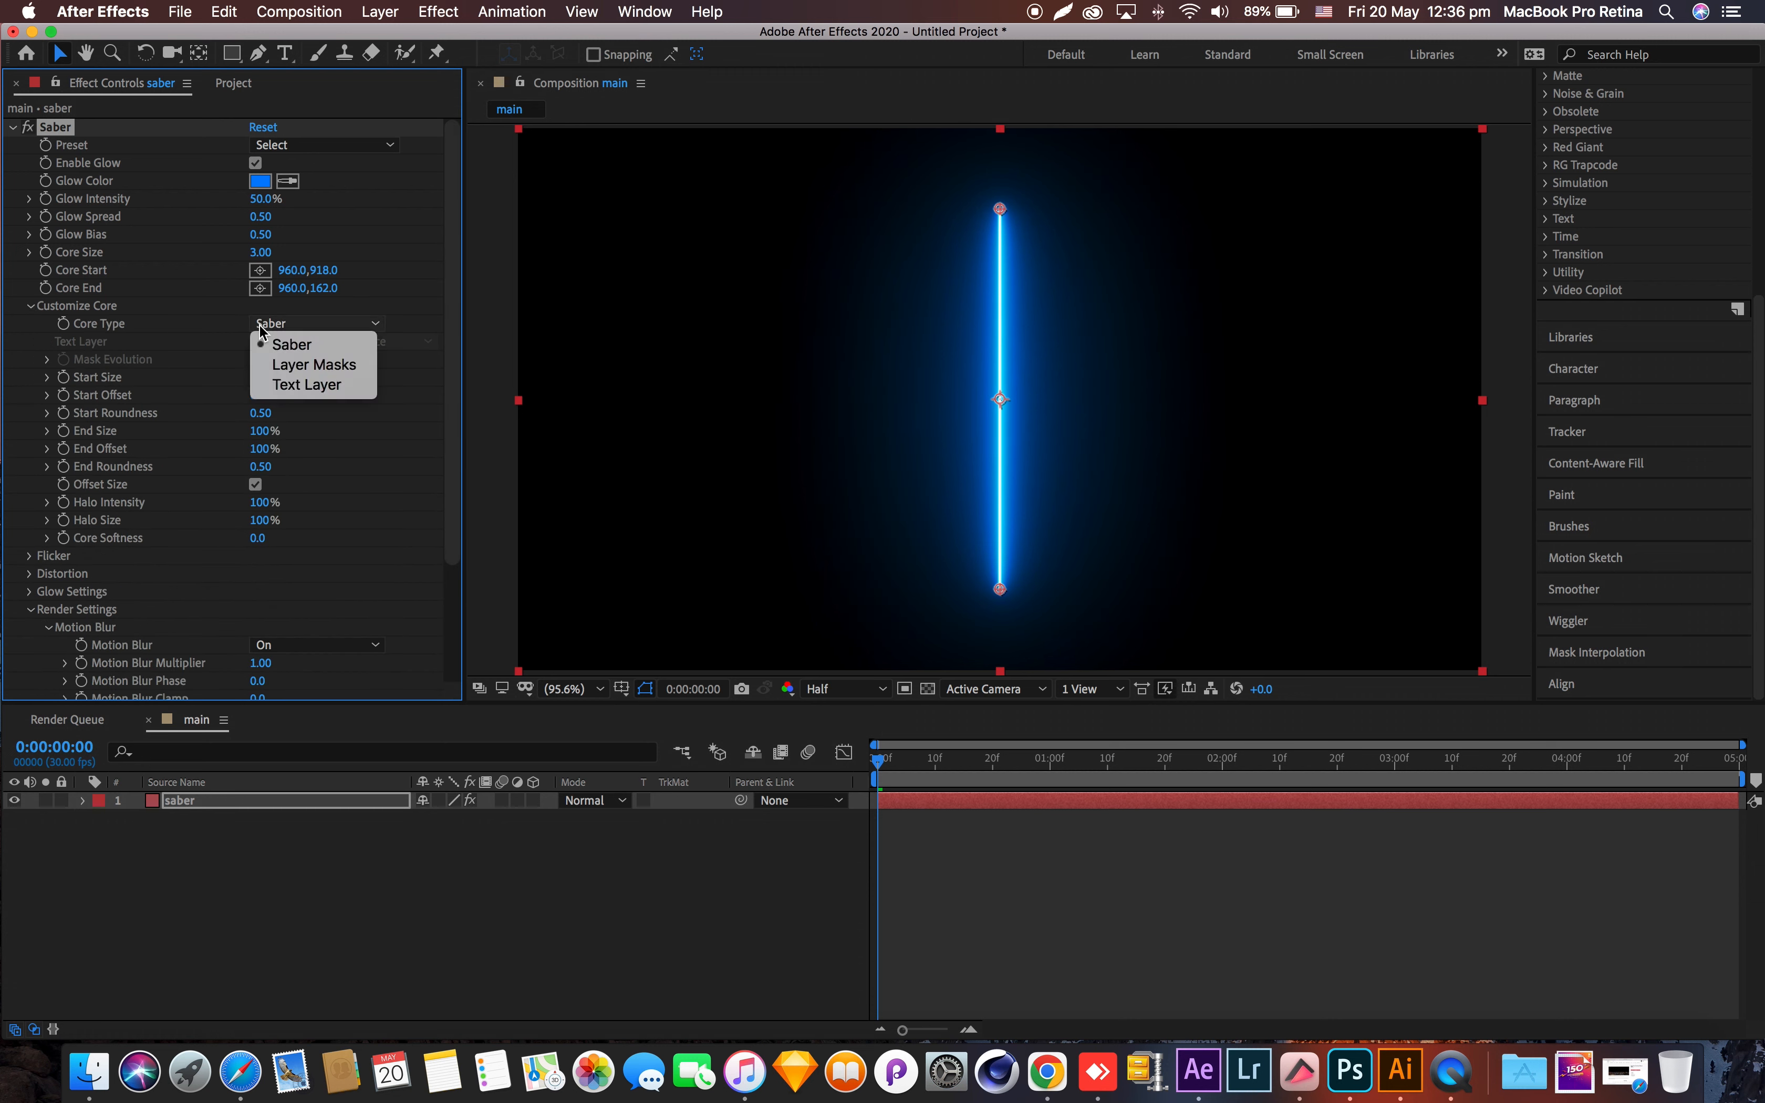
{"action": "left_click", "coordinate": [307, 362]}
- Draw a straight vertical mask path on the saber layer with the Pen tool, from the composition's center up to the beam's upper end
{"action": "key", "text": "g"}
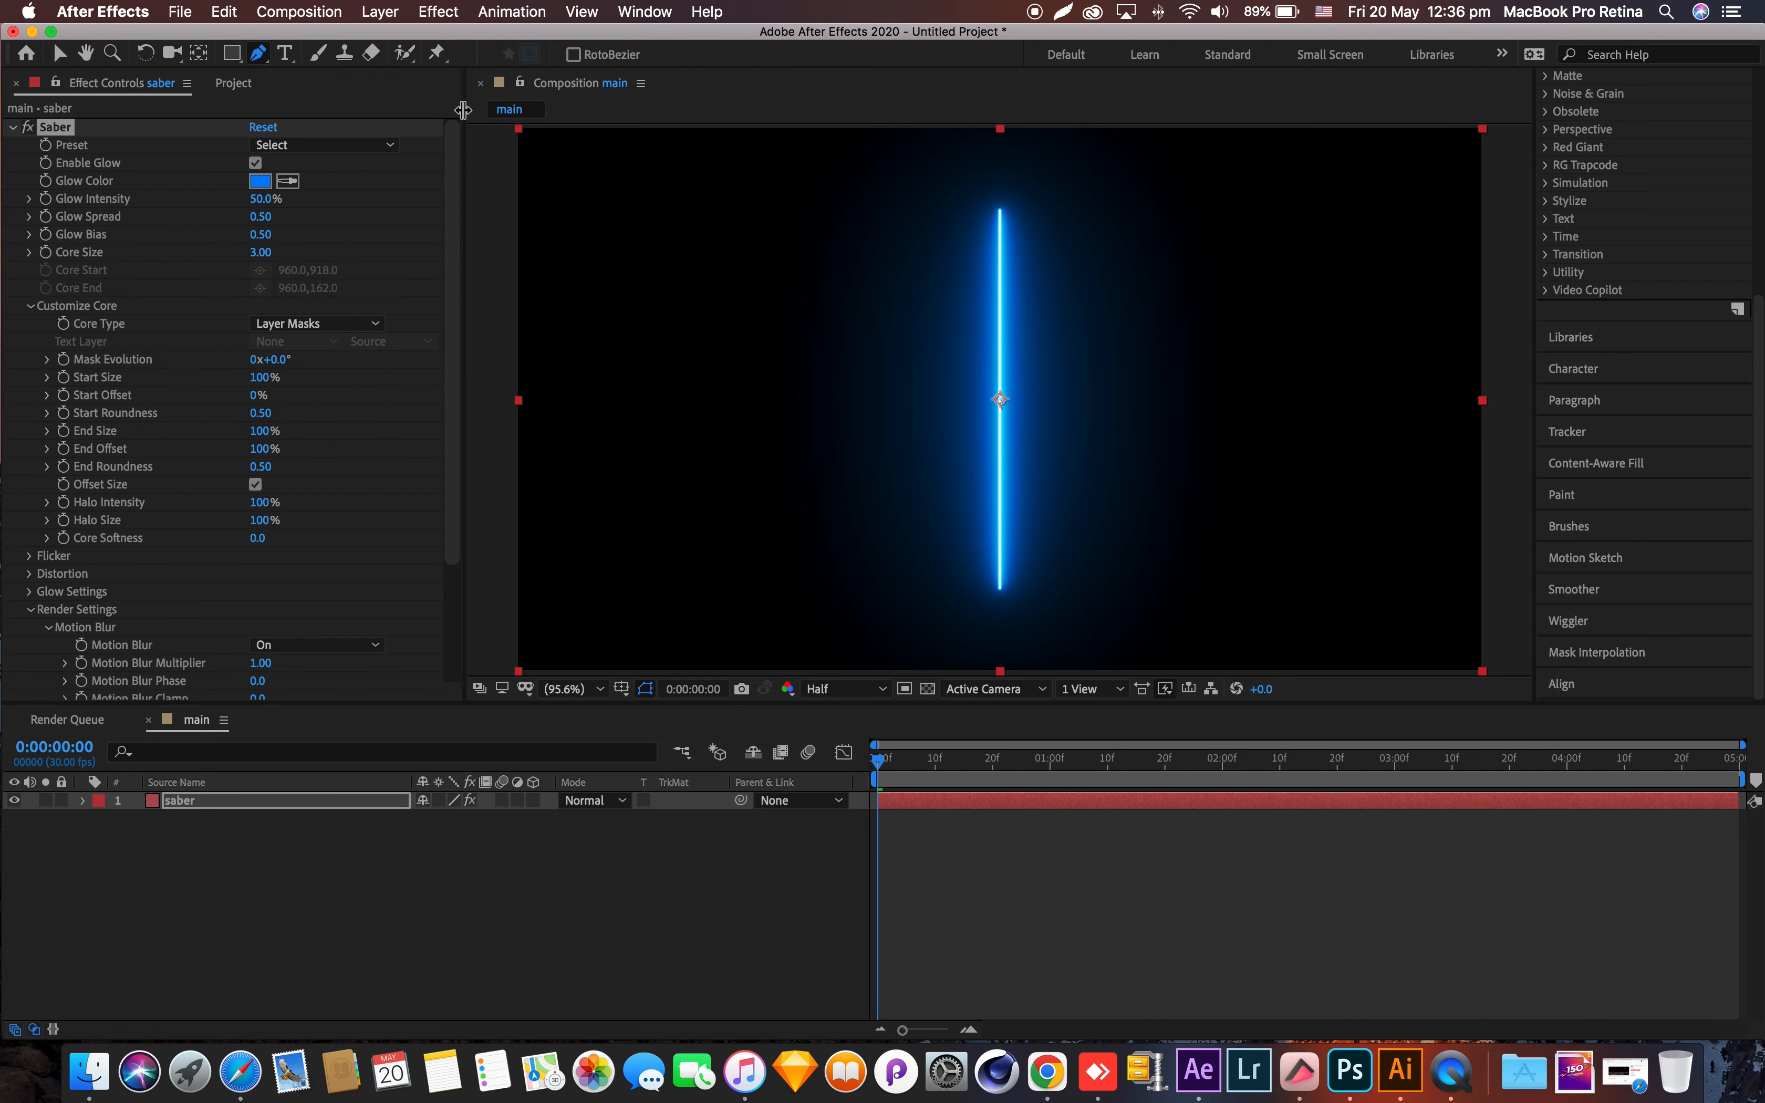
{"action": "scroll", "coordinate": [841, 447], "scroll_direction": "down", "scroll_amount": 2}
{"action": "scroll", "coordinate": [841, 447], "scroll_direction": "up", "scroll_amount": 2}
{"action": "scroll", "coordinate": [841, 447], "scroll_direction": "down", "scroll_amount": 2}
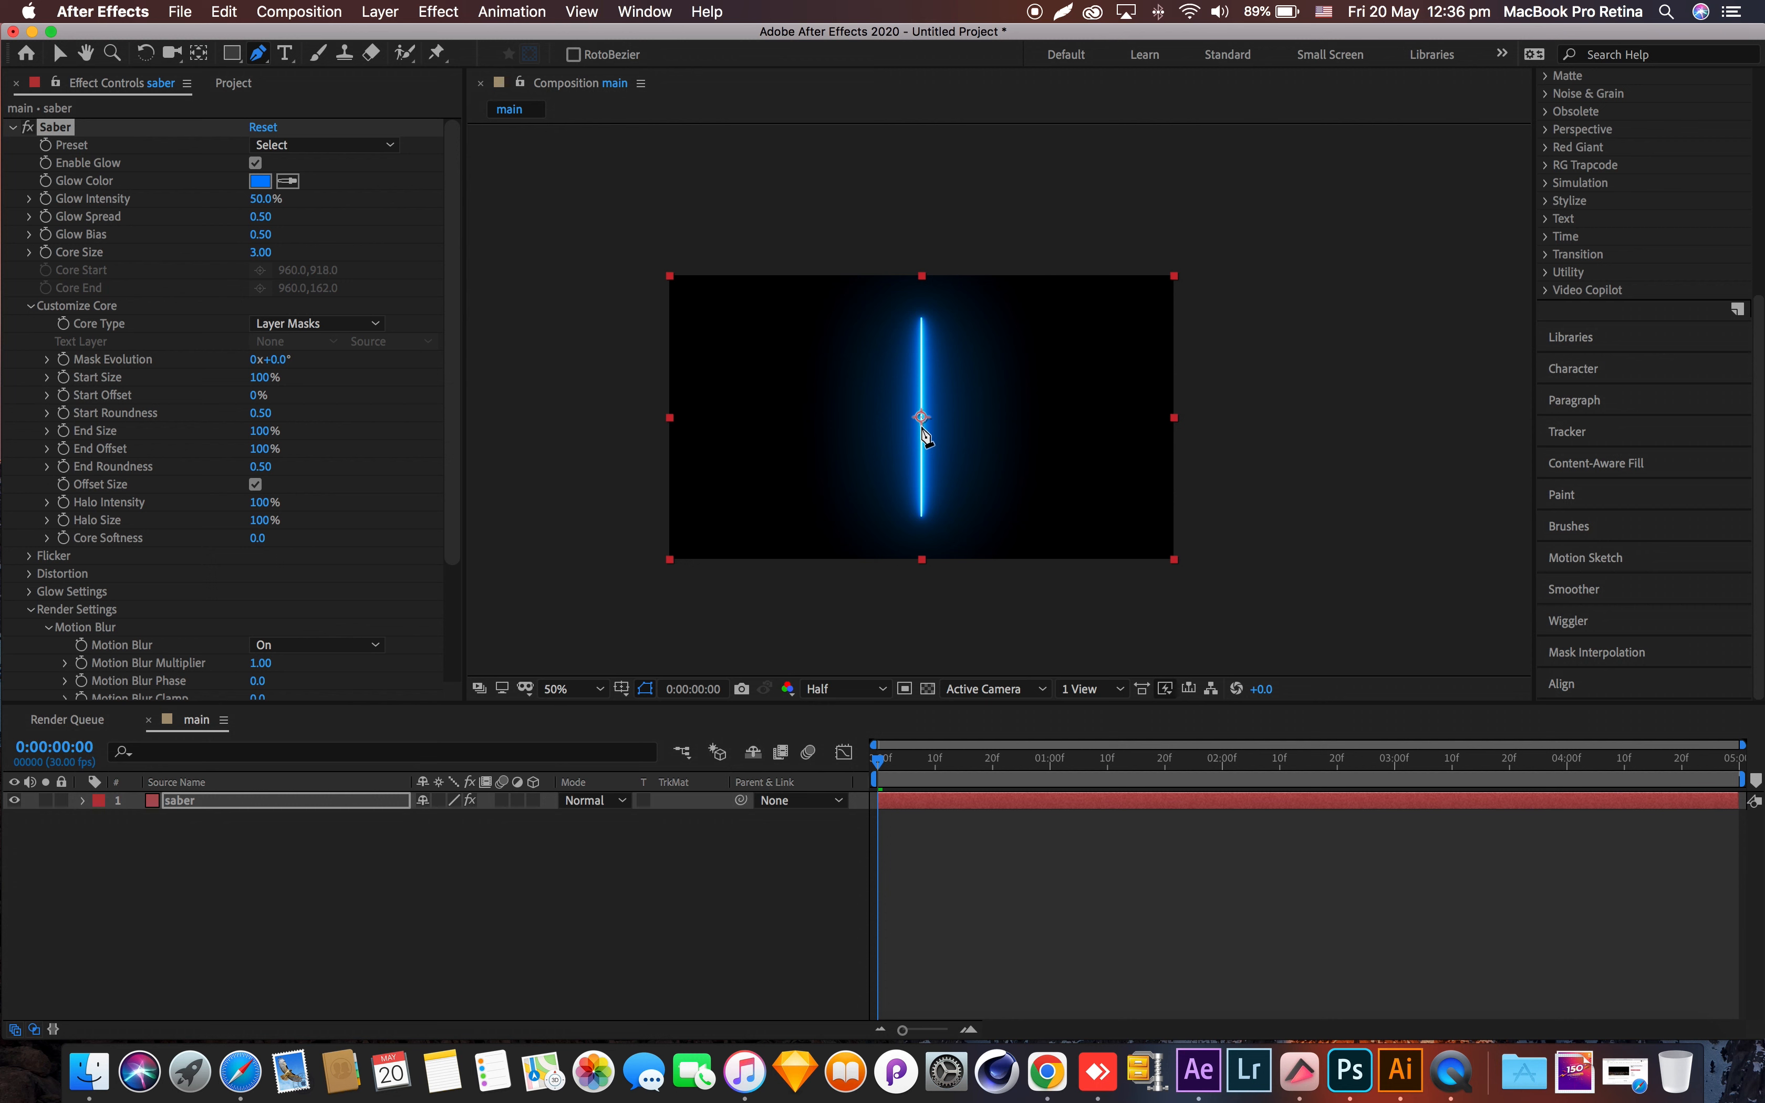
{"action": "left_click", "coordinate": [922, 419]}
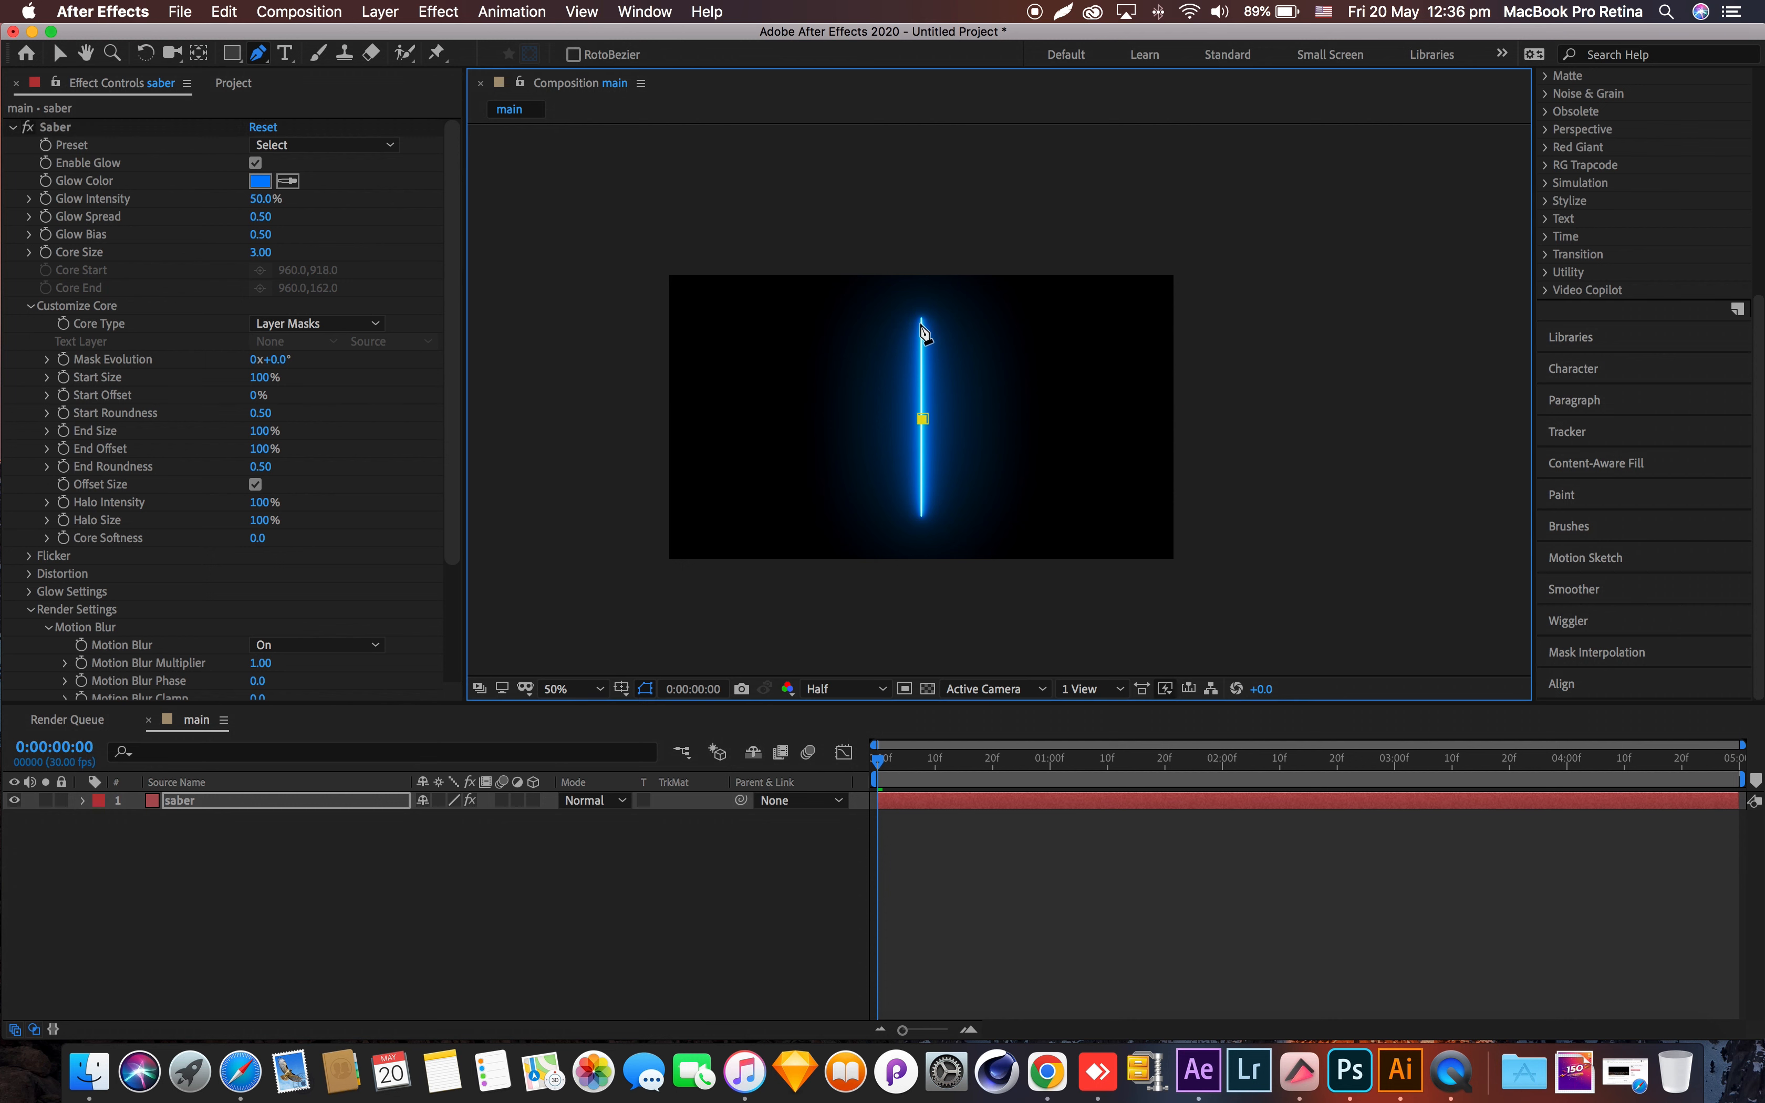
{"action": "left_click", "coordinate": [922, 323]}
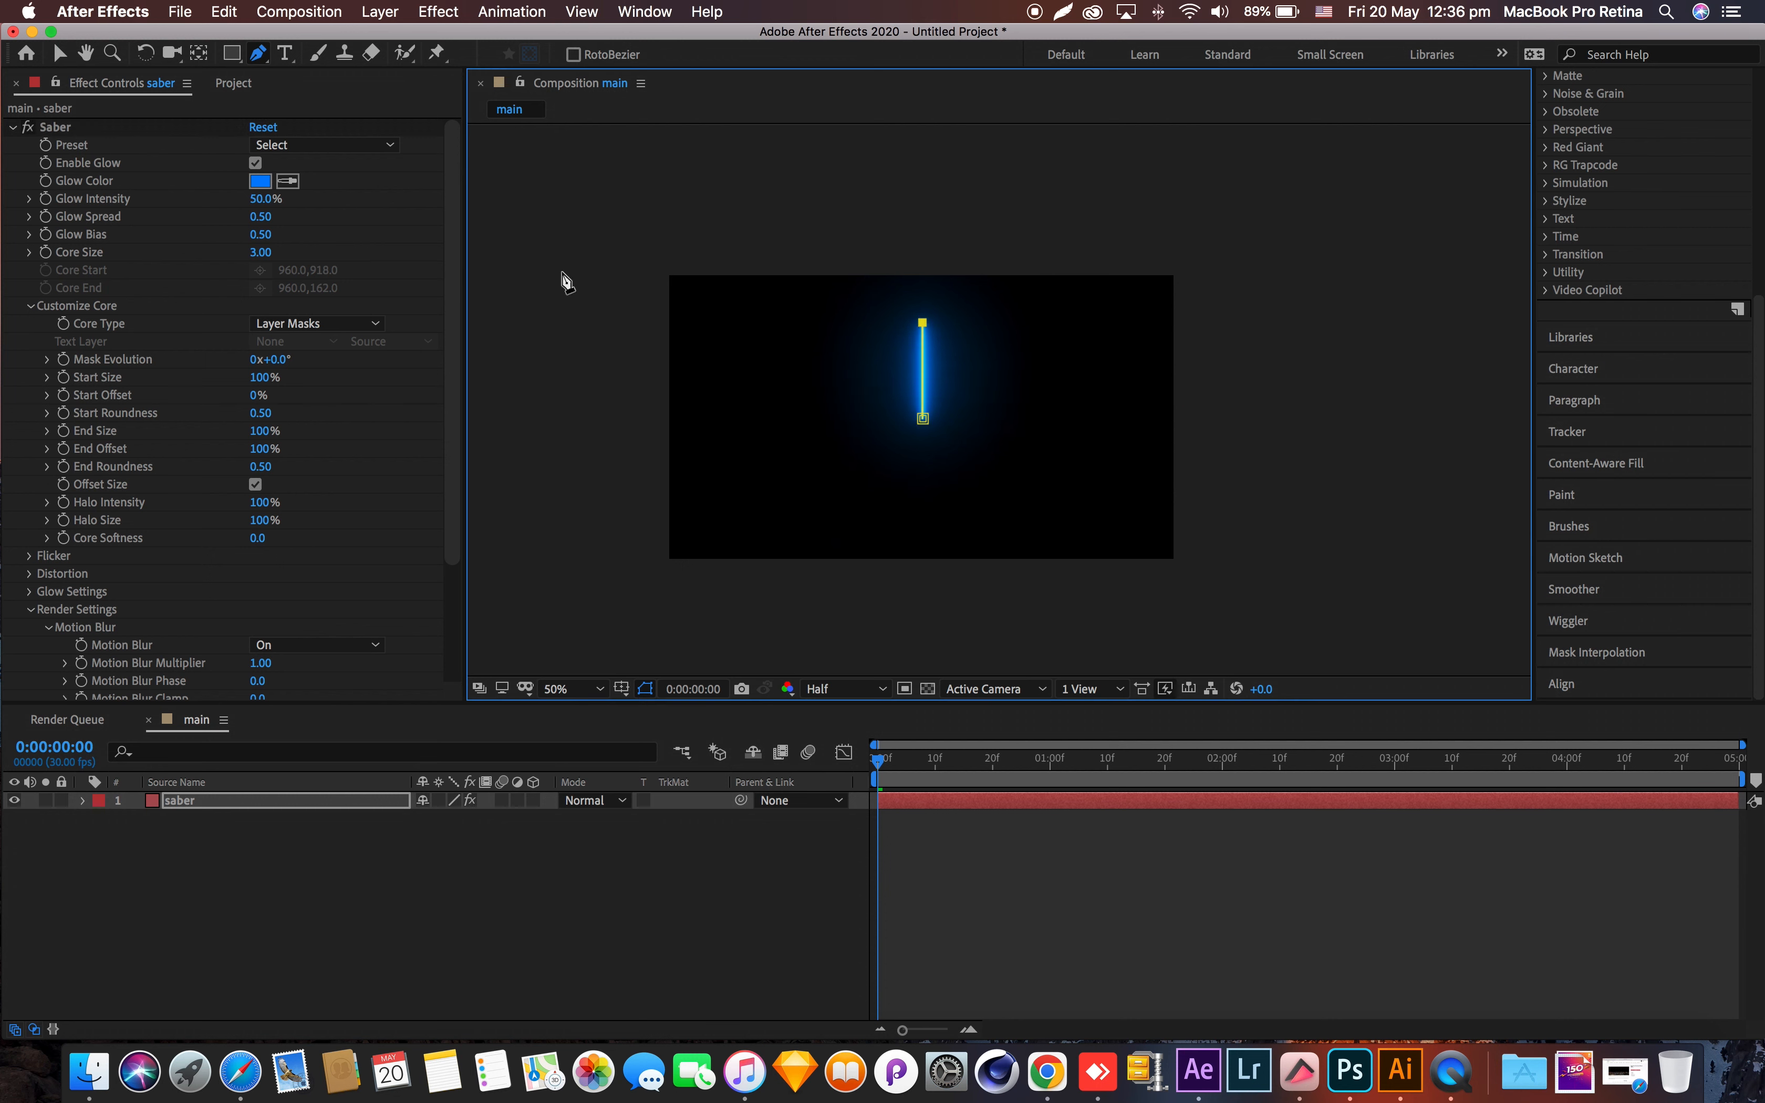
- Set the Saber core's Start Size to 30%
{"action": "scroll", "coordinate": [60, 600], "scroll_direction": "down", "scroll_amount": 2}
{"action": "left_click_drag", "start_coordinate": [263, 330], "coordinate": [179, 316]}
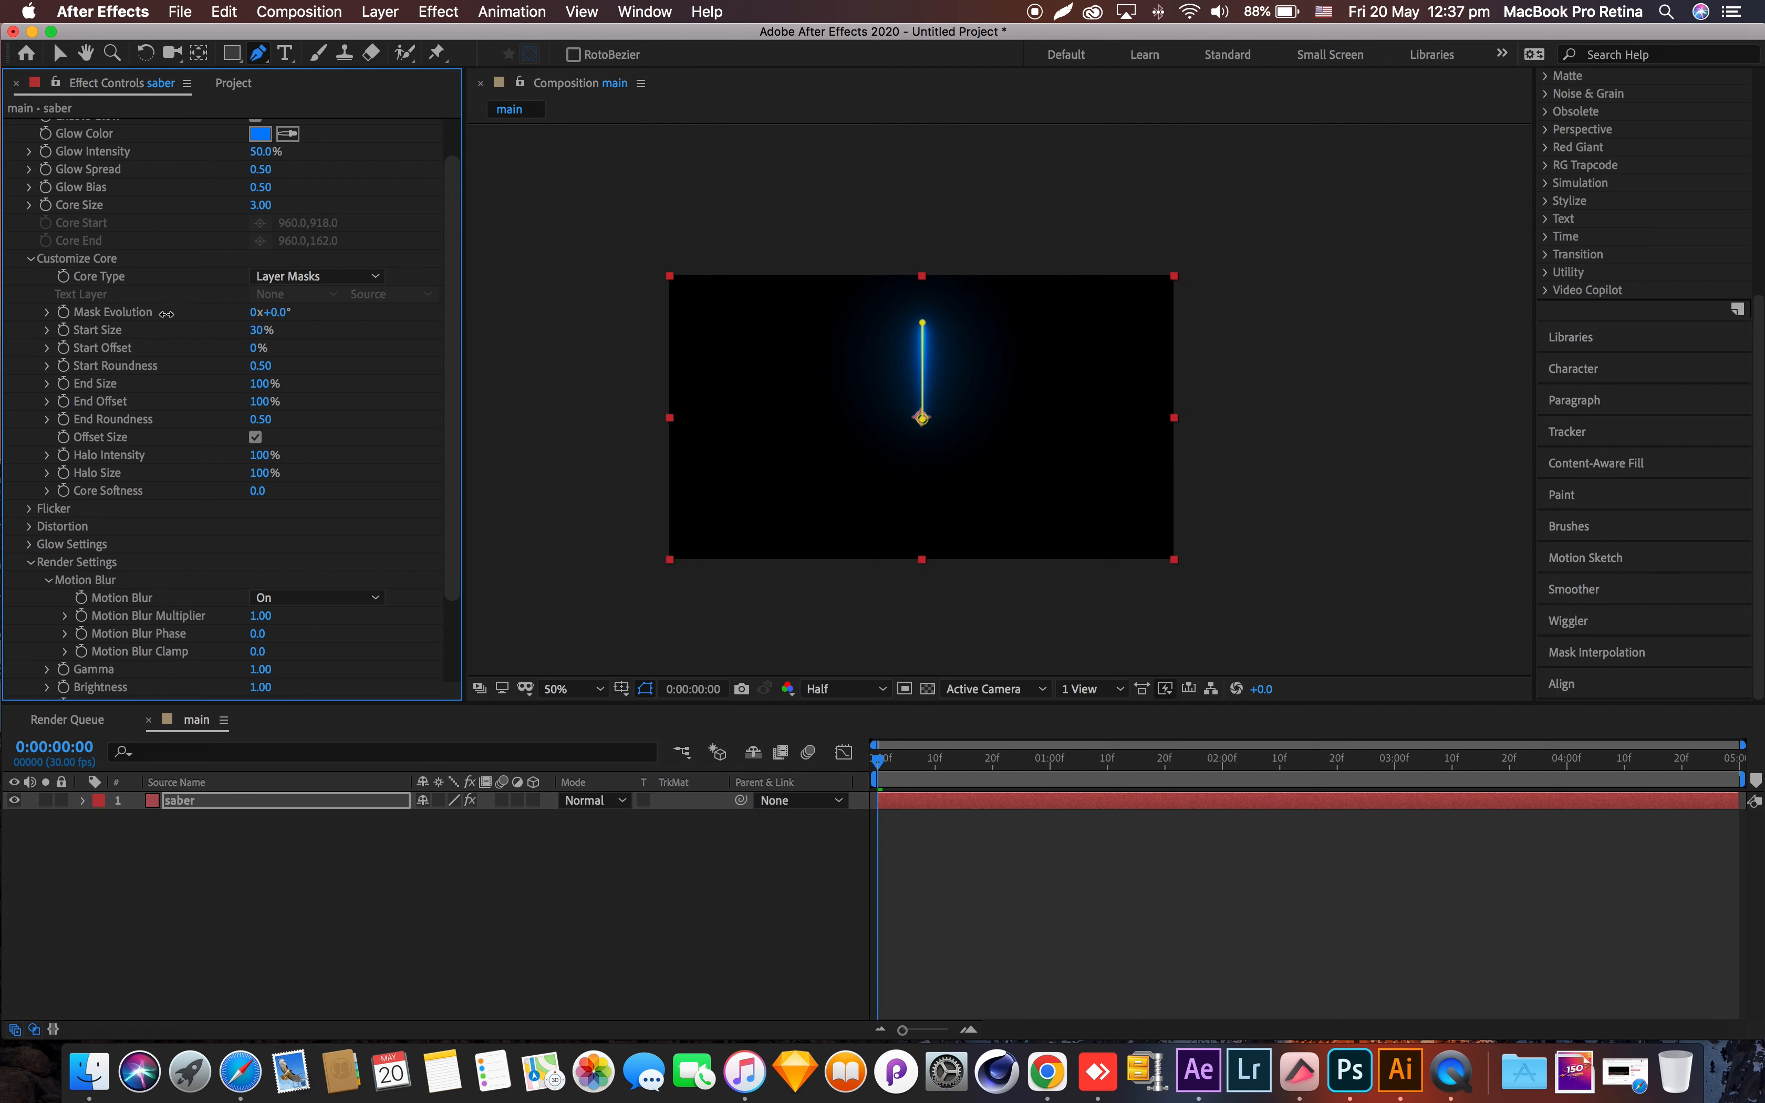
{"action": "left_click", "coordinate": [259, 335]}
{"action": "type", "text": "30"}
{"action": "key", "text": "Return"}
- Keyframe the Saber End Offset from 0% at 0:00:00:00 to 100% at 0:00:01:05
{"action": "left_click_drag", "start_coordinate": [263, 402], "coordinate": [117, 403]}
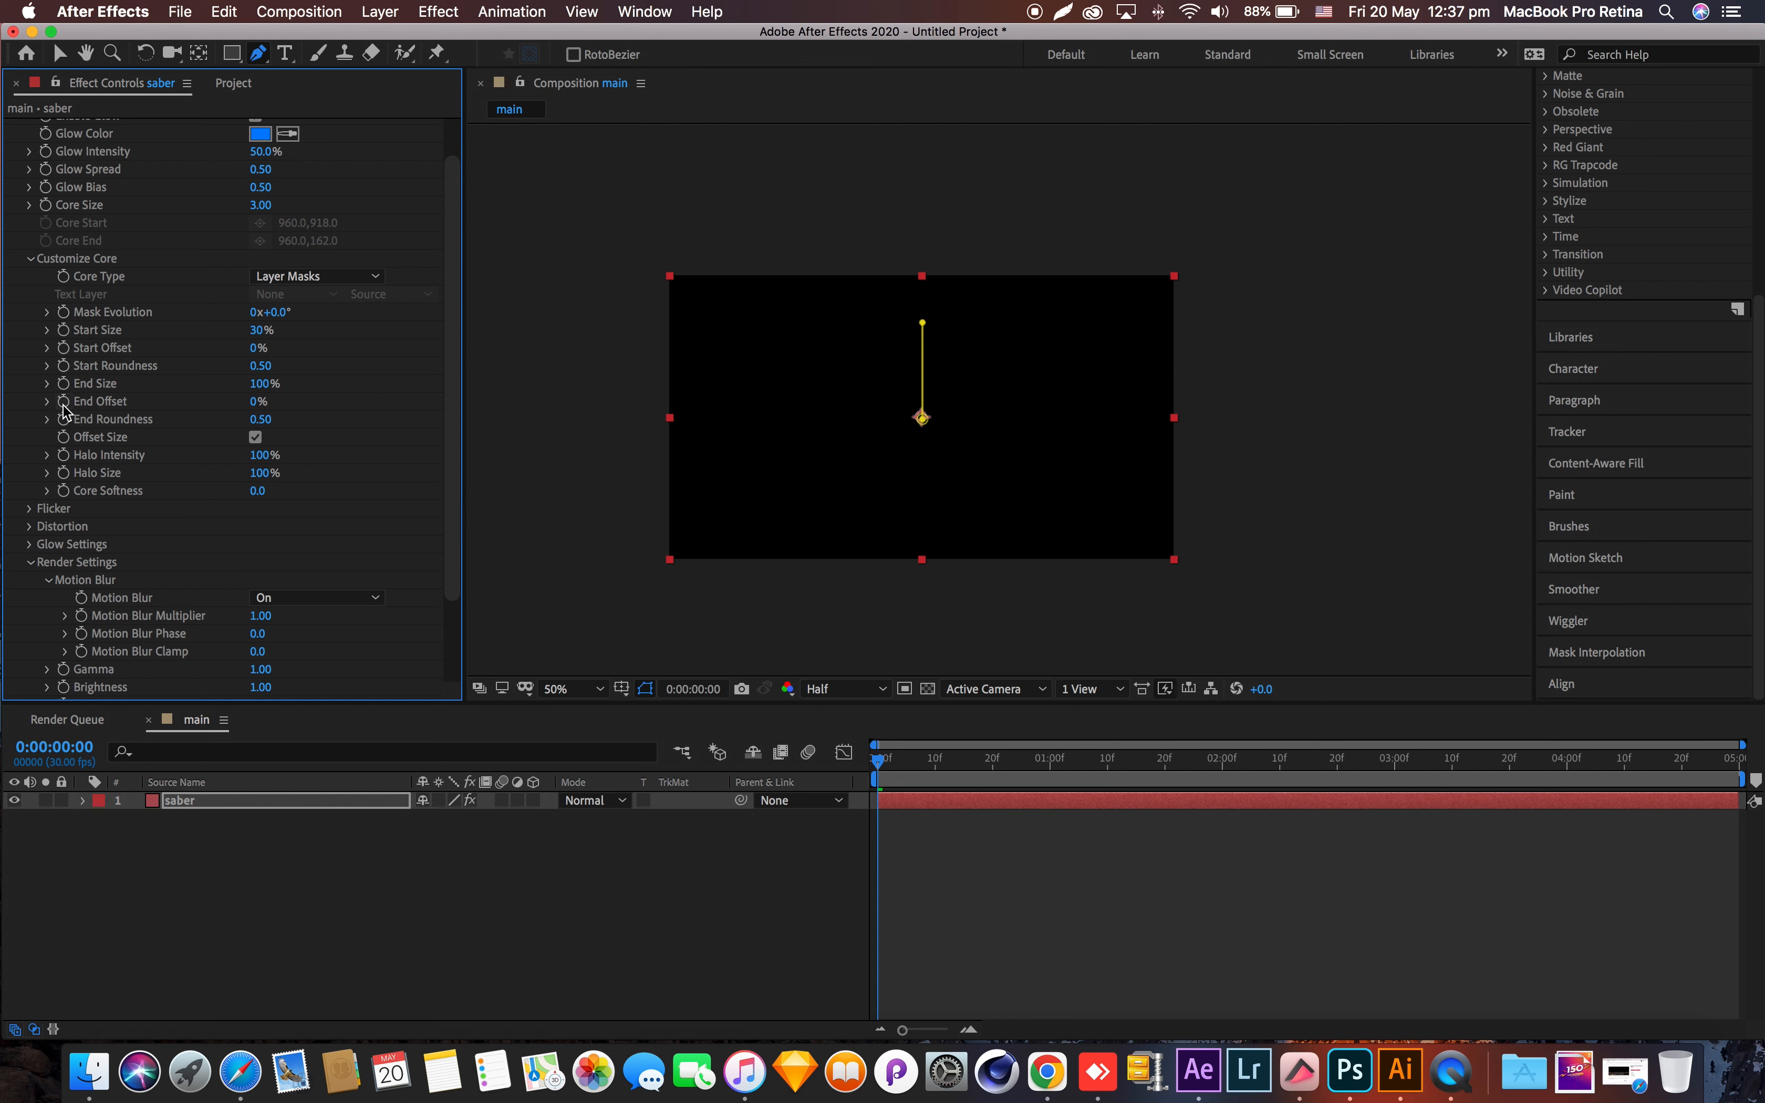
{"action": "left_click_drag", "start_coordinate": [886, 776], "coordinate": [1078, 762]}
{"action": "left_click_drag", "start_coordinate": [259, 401], "coordinate": [534, 436]}
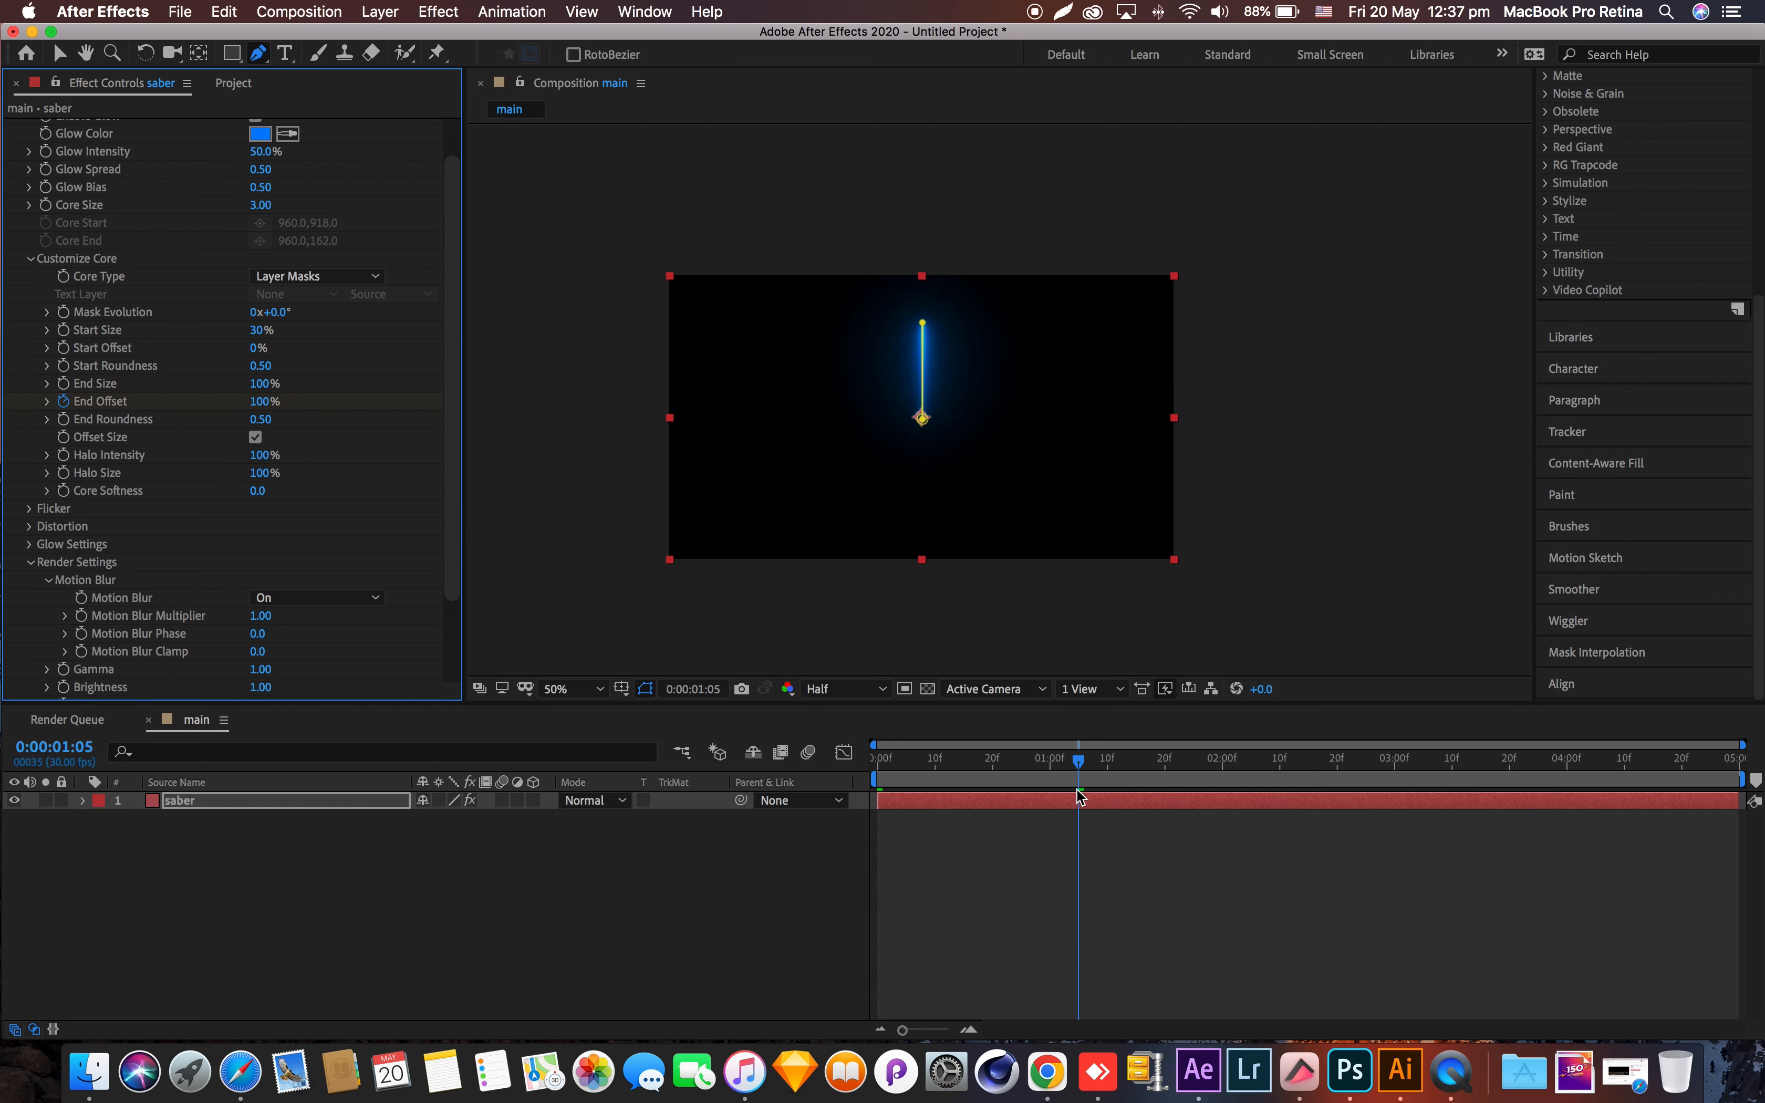
- Keyframe the Saber Start Offset from 0% at 10 frames to 100% at 0:00:01:09
{"action": "key", "text": "u"}
{"action": "mouse_move", "coordinate": [1080, 796]}
{"action": "left_mouse_down"}
{"action": "mouse_move", "coordinate": [940, 792]}
{"action": "mouse_move", "coordinate": [1107, 792]}
{"action": "left_mouse_up"}
{"action": "left_click", "coordinate": [62, 349]}
{"action": "left_click_drag", "start_coordinate": [259, 348], "coordinate": [566, 362]}
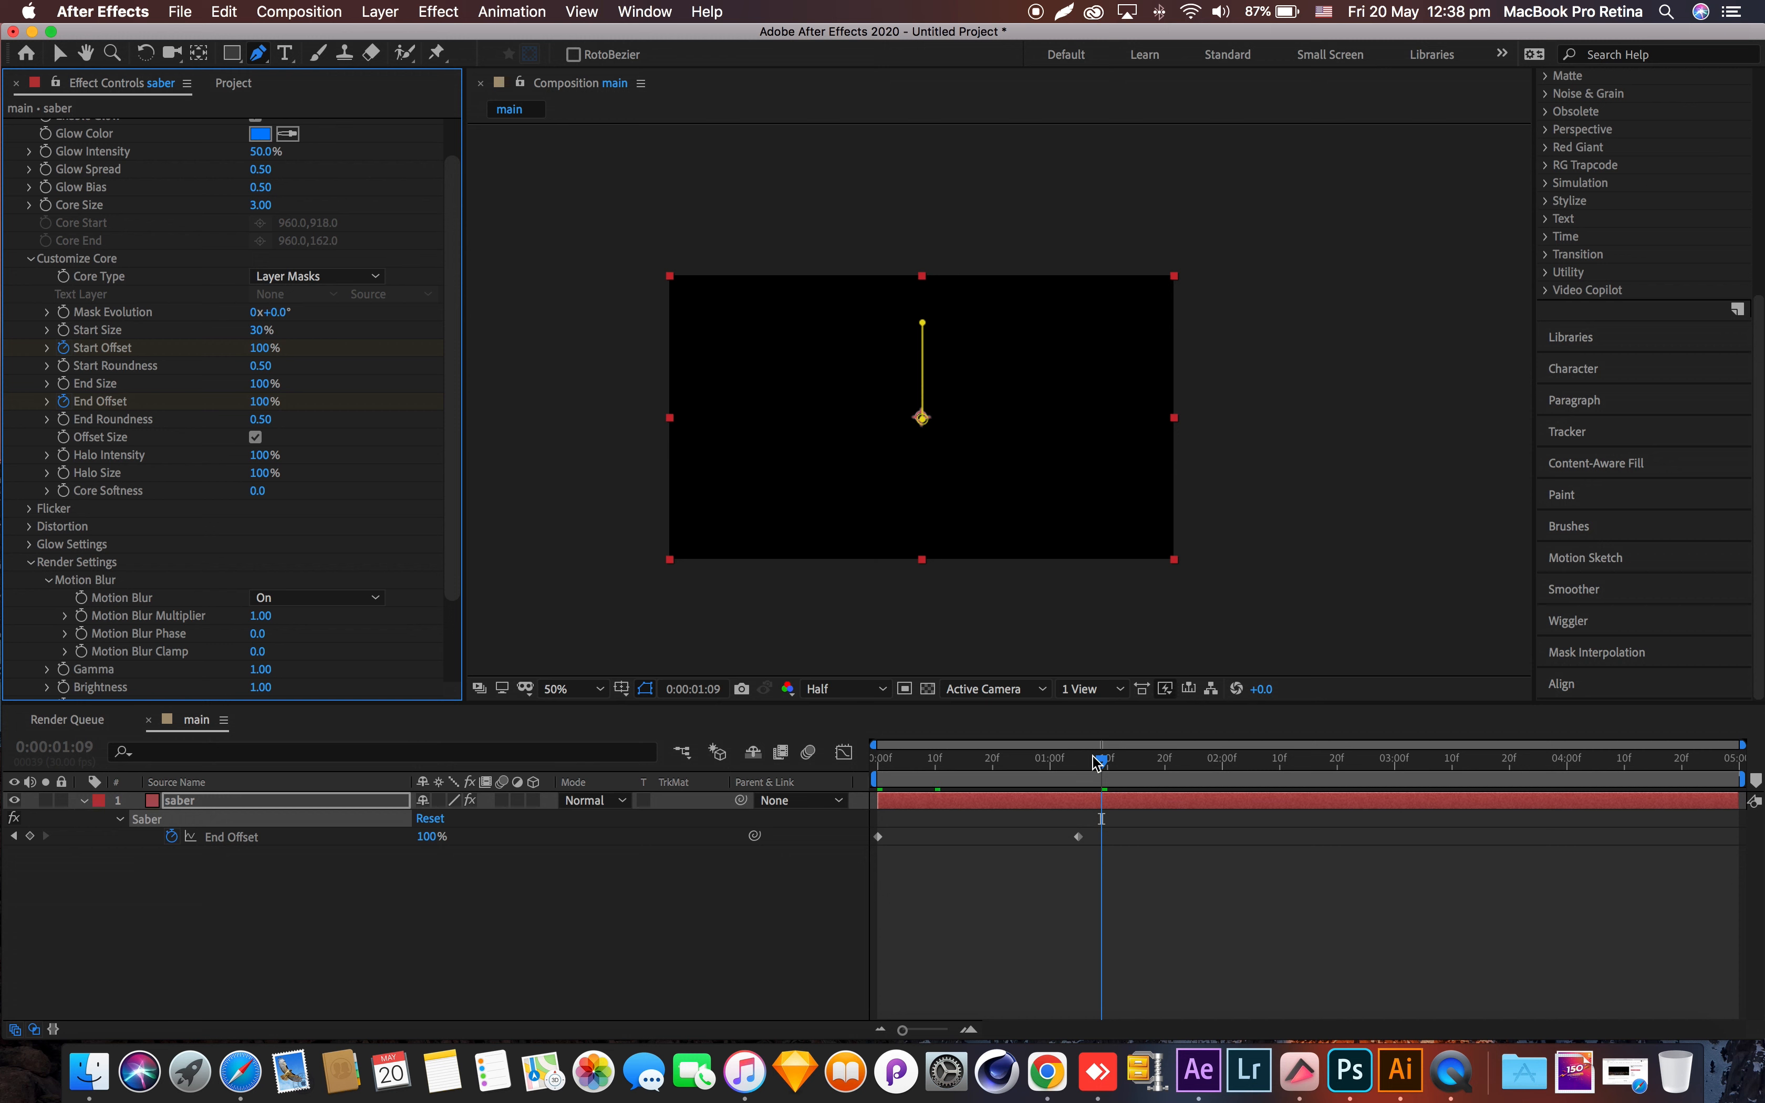
- Reveal the Start Offset and End Offset keyframes and apply Easy Ease to all of them
{"action": "key", "text": "u"}
{"action": "left_click", "coordinate": [336, 828]}
{"action": "left_click", "coordinate": [330, 807]}
{"action": "key", "text": "u"}
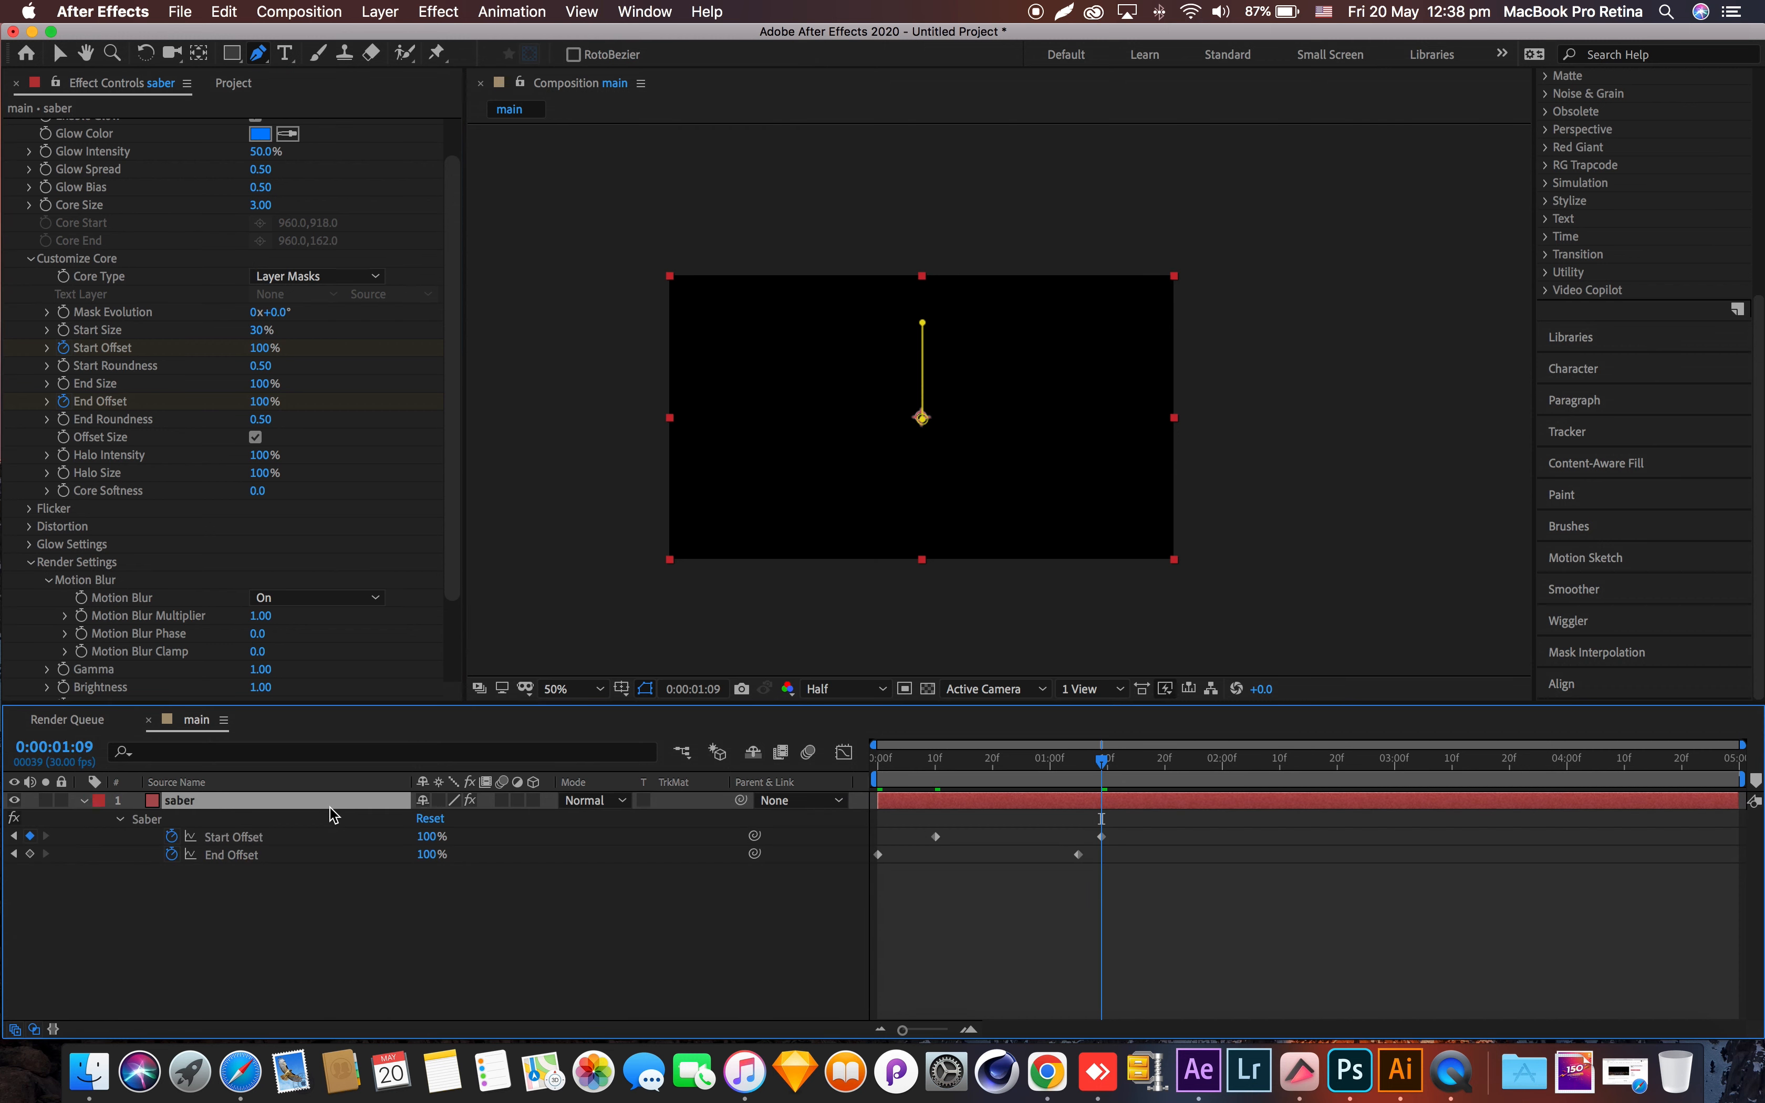
{"action": "left_click_drag", "start_coordinate": [1116, 836], "coordinate": [864, 866]}
{"action": "right_click", "coordinate": [1102, 837]}
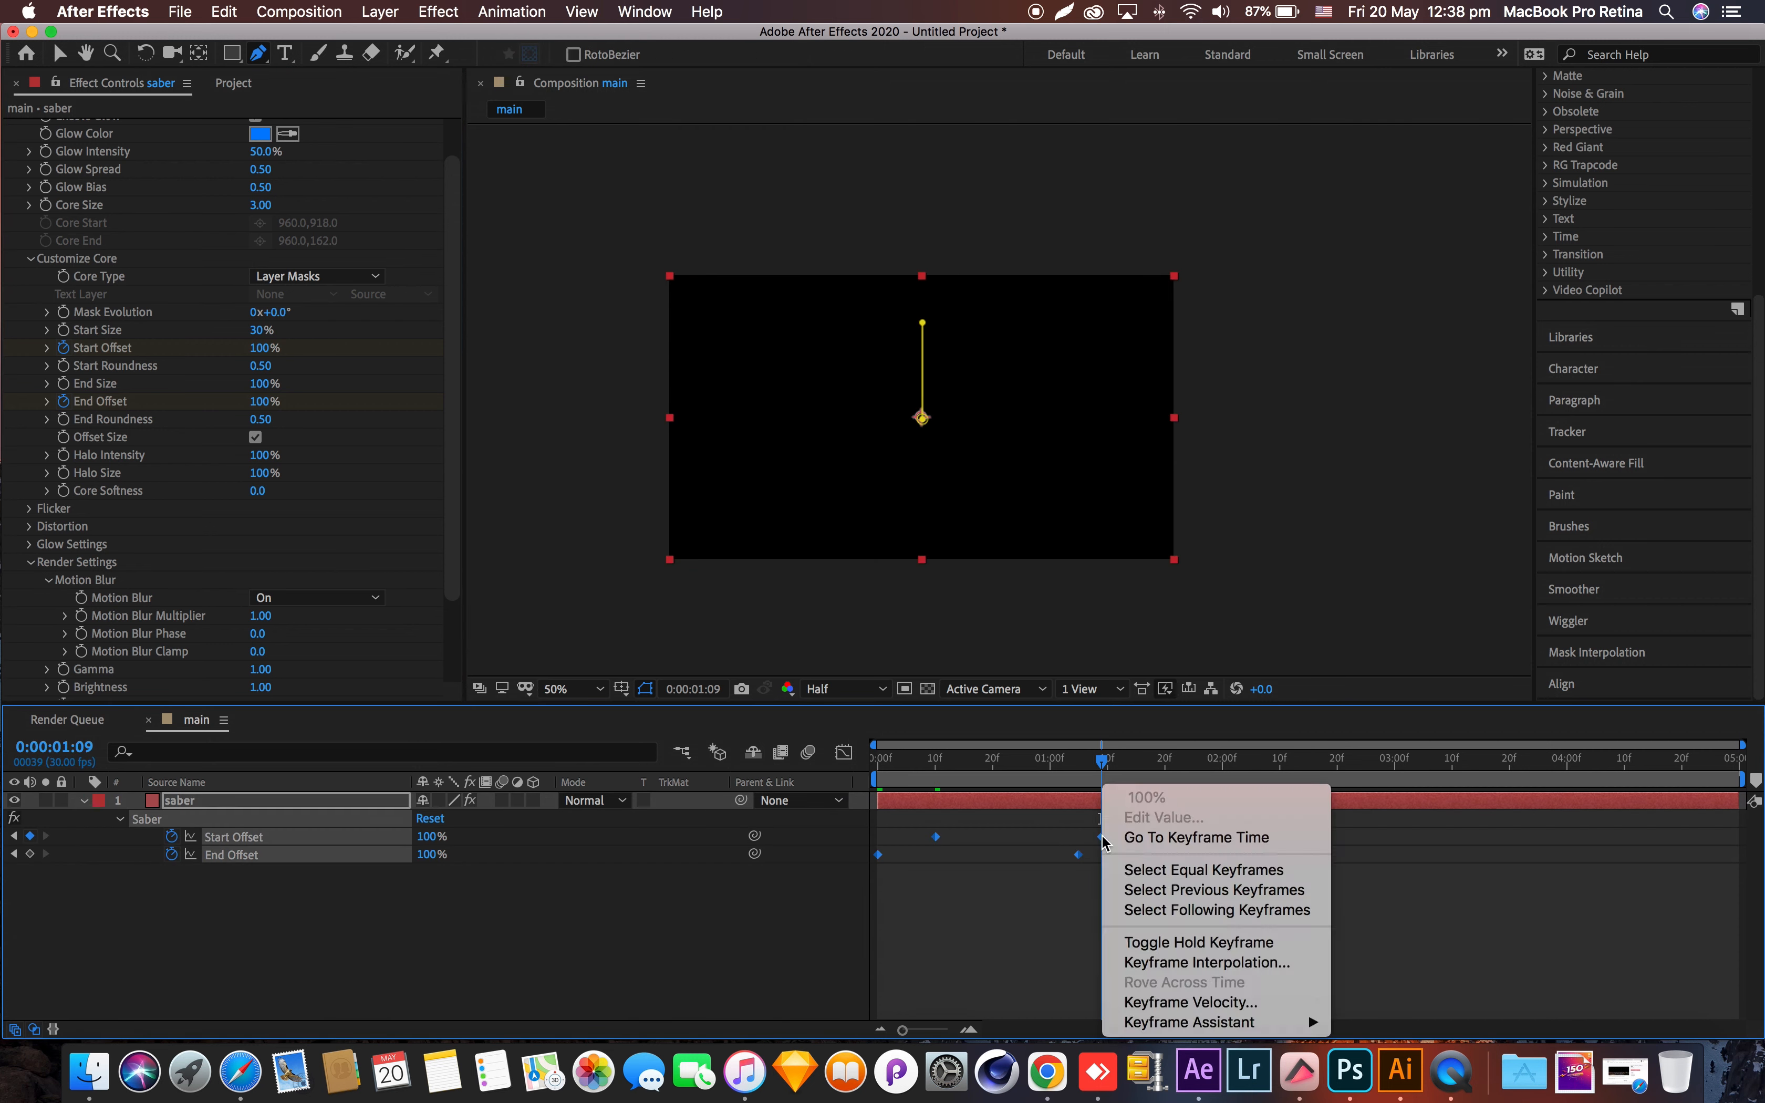
{"action": "mouse_move", "coordinate": [1240, 1022]}
{"action": "left_click", "coordinate": [1450, 905]}
- Move the final Start Offset keyframe to 0:00:01:00 and the final End Offset keyframe to 0:00:00:26, and preview the beam
{"action": "mouse_move", "coordinate": [1102, 763]}
{"action": "left_mouse_down"}
{"action": "mouse_move", "coordinate": [879, 763]}
{"action": "mouse_move", "coordinate": [1234, 763]}
{"action": "mouse_move", "coordinate": [1078, 762]}
{"action": "left_mouse_up"}
{"action": "mouse_move", "coordinate": [1057, 832]}
{"action": "left_mouse_down"}
{"action": "mouse_move", "coordinate": [1129, 868]}
{"action": "mouse_move", "coordinate": [1050, 839]}
{"action": "left_mouse_up"}
{"action": "left_click_drag", "start_coordinate": [1079, 765], "coordinate": [872, 778]}
{"action": "key", "text": "space"}
{"action": "key", "text": "space"}
{"action": "left_click_drag", "start_coordinate": [1127, 766], "coordinate": [981, 772]}
- Raise the Saber Core Softness to 4.1 and End Size to 136%, and preview the animation
{"action": "scroll", "coordinate": [930, 386], "scroll_direction": "up", "scroll_amount": 1}
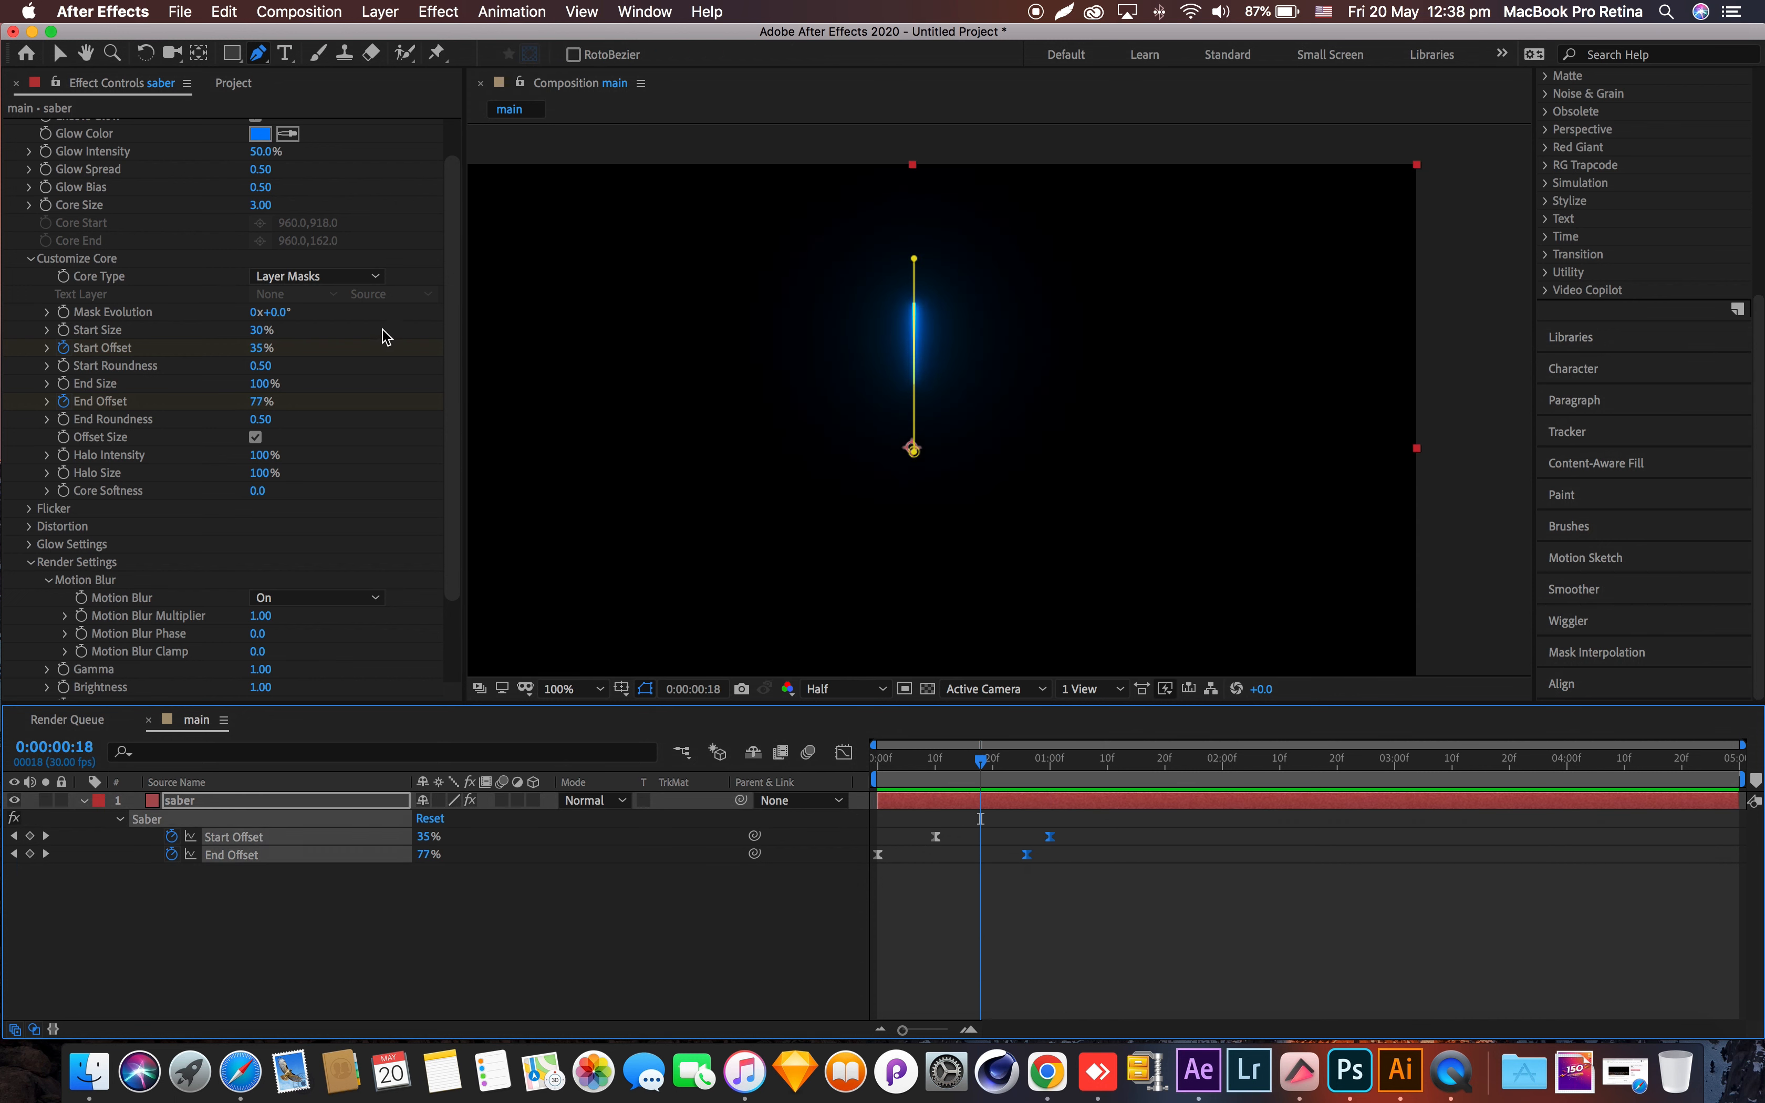
{"action": "left_click_drag", "start_coordinate": [257, 486], "coordinate": [291, 495]}
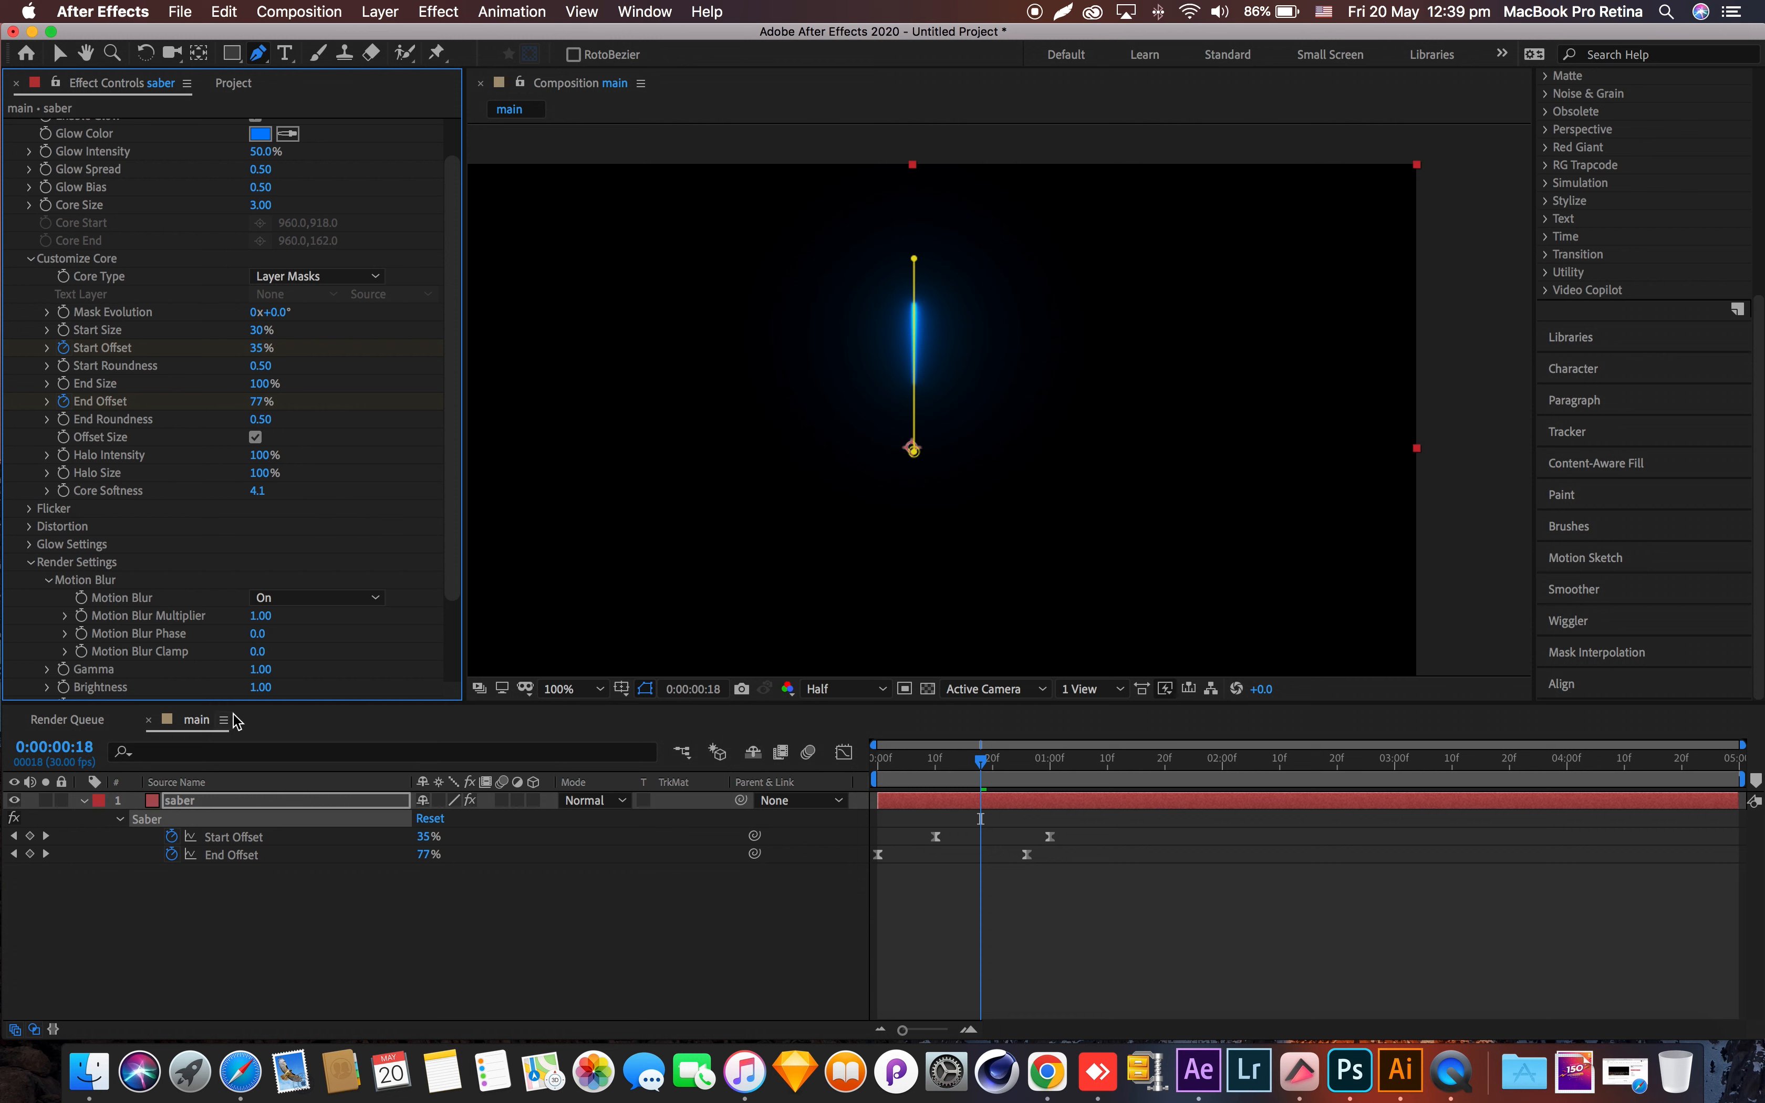
{"action": "mouse_move", "coordinate": [981, 768]}
{"action": "left_mouse_down"}
{"action": "mouse_move", "coordinate": [953, 773]}
{"action": "mouse_move", "coordinate": [969, 769]}
{"action": "left_mouse_up"}
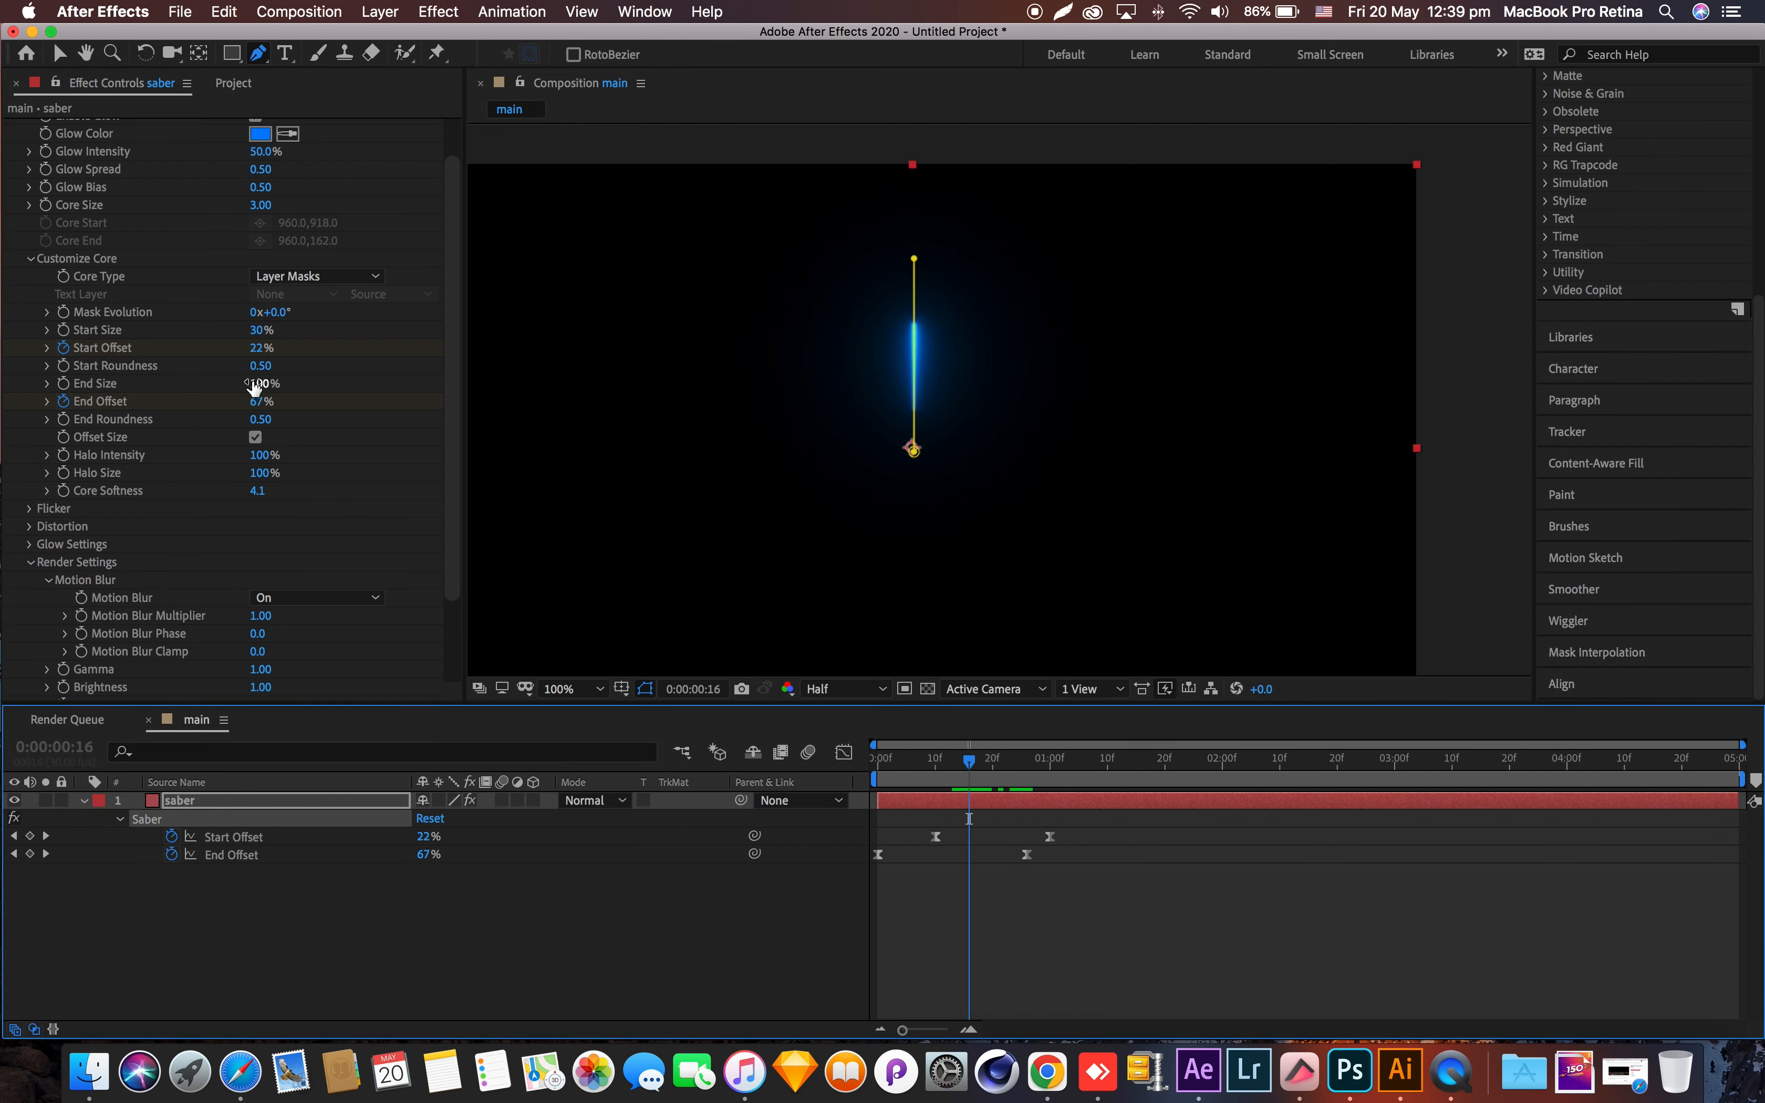
{"action": "left_click_drag", "start_coordinate": [255, 388], "coordinate": [281, 386]}
{"action": "key", "text": "Home"}
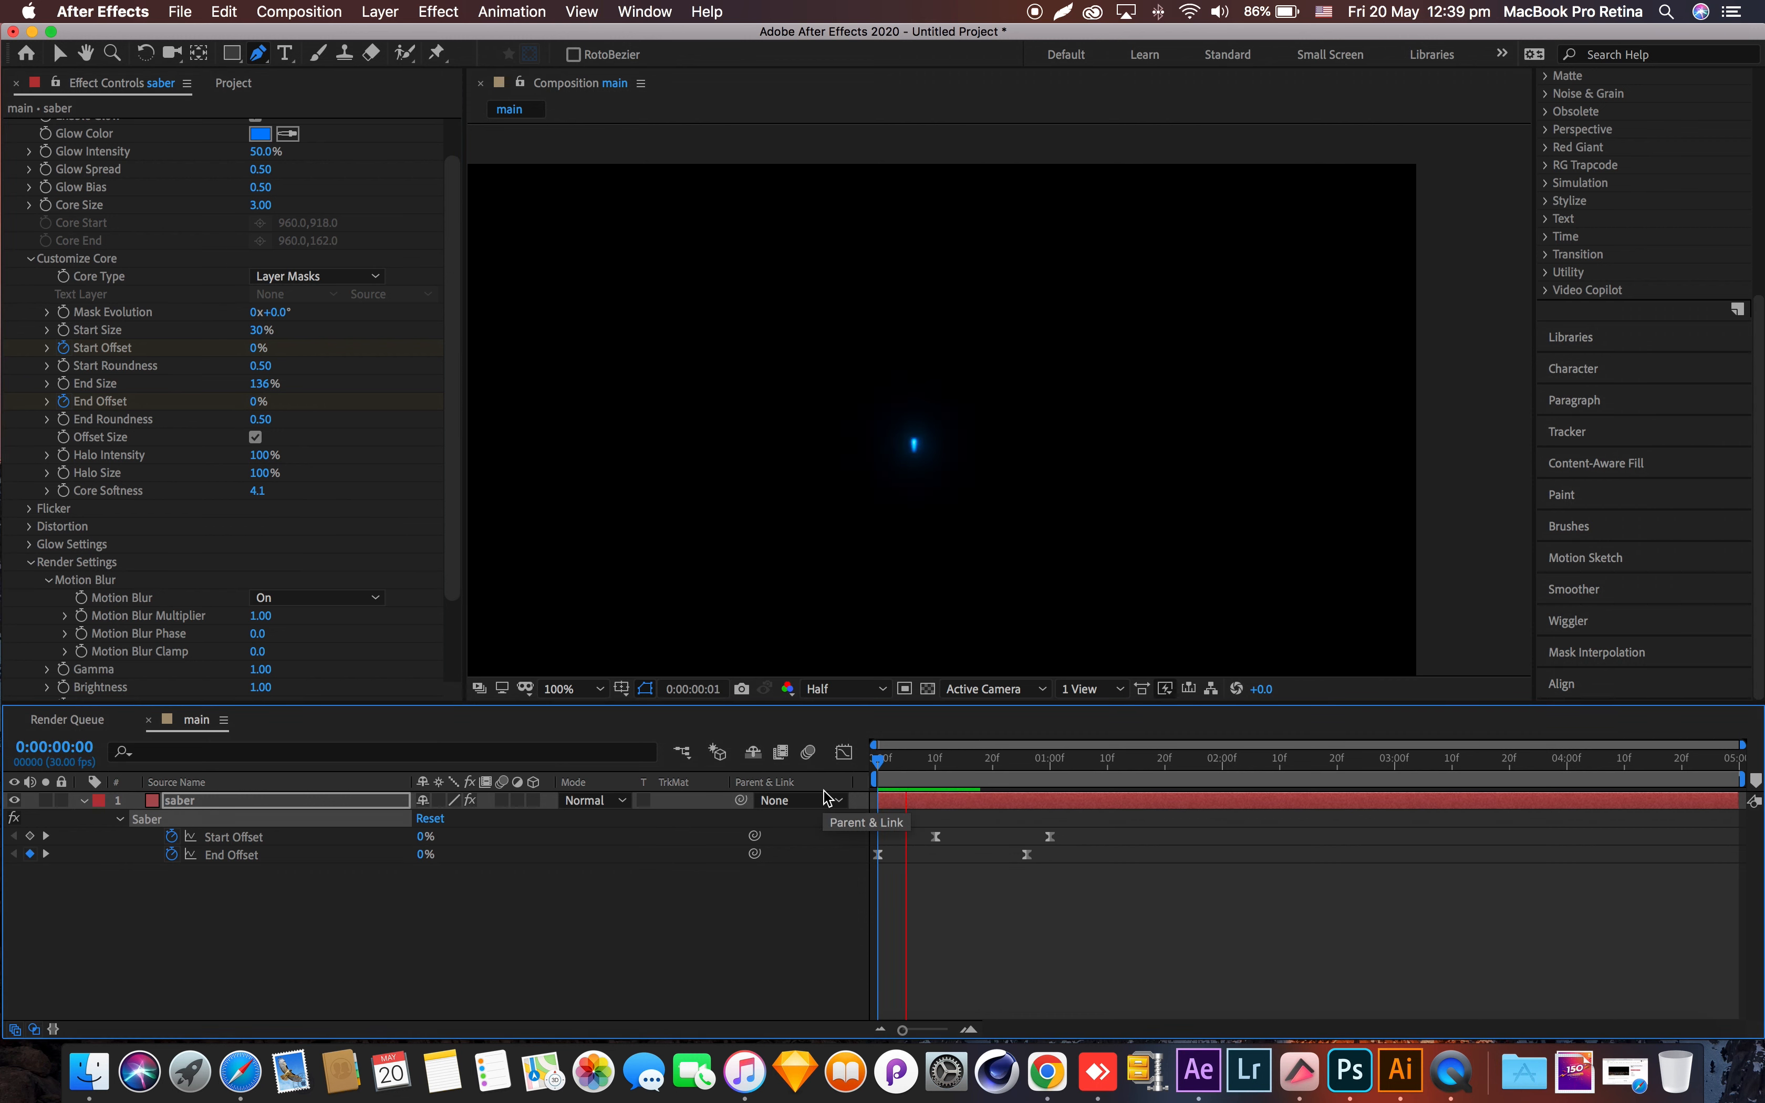
{"action": "key", "text": "space"}
- Shift the final offset keyframes earlier and the first Start Offset keyframe to 8 frames, and preview the faster beam
{"action": "left_click_drag", "start_coordinate": [1082, 826], "coordinate": [1023, 865]}
{"action": "left_click_drag", "start_coordinate": [1027, 855], "coordinate": [926, 839]}
{"action": "left_click", "coordinate": [949, 836]}
{"action": "left_click_drag", "start_coordinate": [1140, 765], "coordinate": [826, 768]}
{"action": "key", "text": "space"}
{"action": "key", "text": "space"}
- Move the final Start Offset keyframe to 0:00:00:22 and the final End Offset keyframe to 0:00:00:18, previewing the timing
{"action": "left_click_drag", "start_coordinate": [1069, 828], "coordinate": [997, 857]}
{"action": "left_click_drag", "start_coordinate": [1050, 765], "coordinate": [872, 769]}
{"action": "key", "text": "space"}
{"action": "key", "text": "space"}
{"action": "left_click_drag", "start_coordinate": [1020, 838], "coordinate": [1003, 839]}
- Lengthen the easing into the final Start Offset and End Offset keyframes in the Graph Editor's speed graph
{"action": "left_click_drag", "start_coordinate": [1025, 827], "coordinate": [873, 876]}
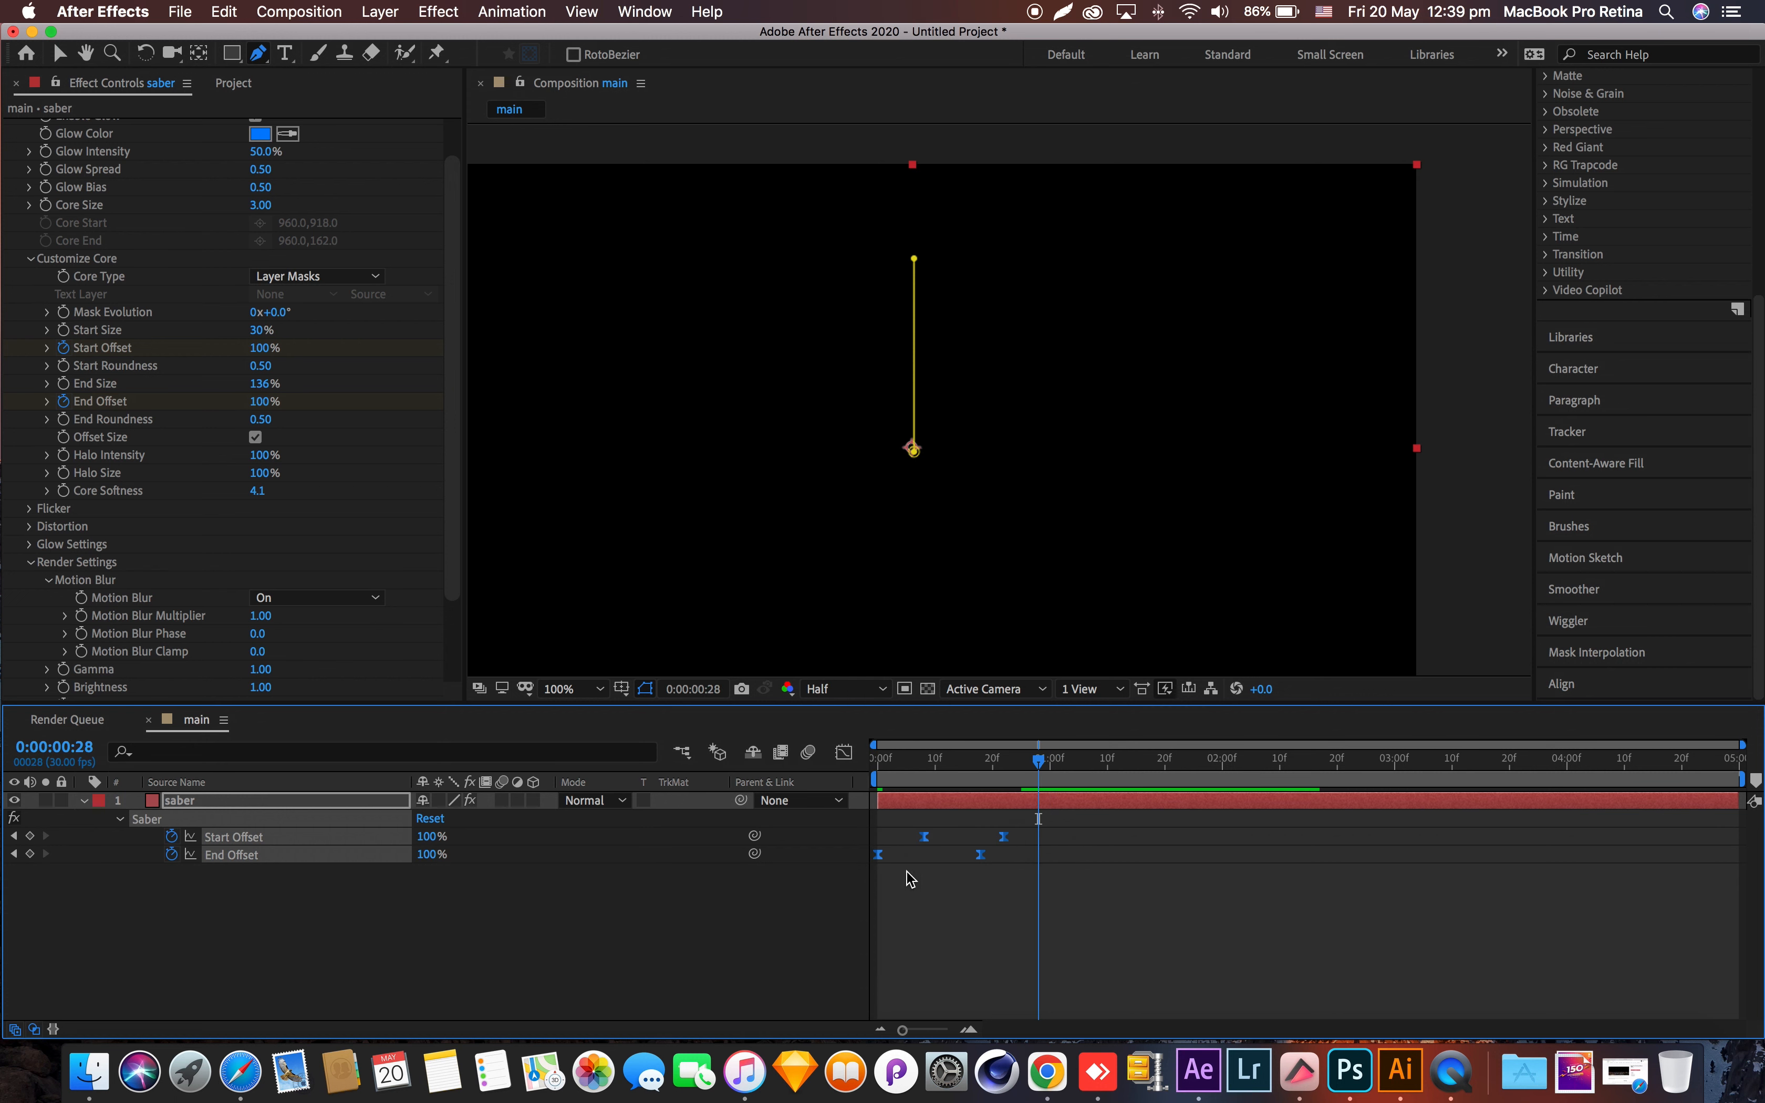
{"action": "key", "text": "space"}
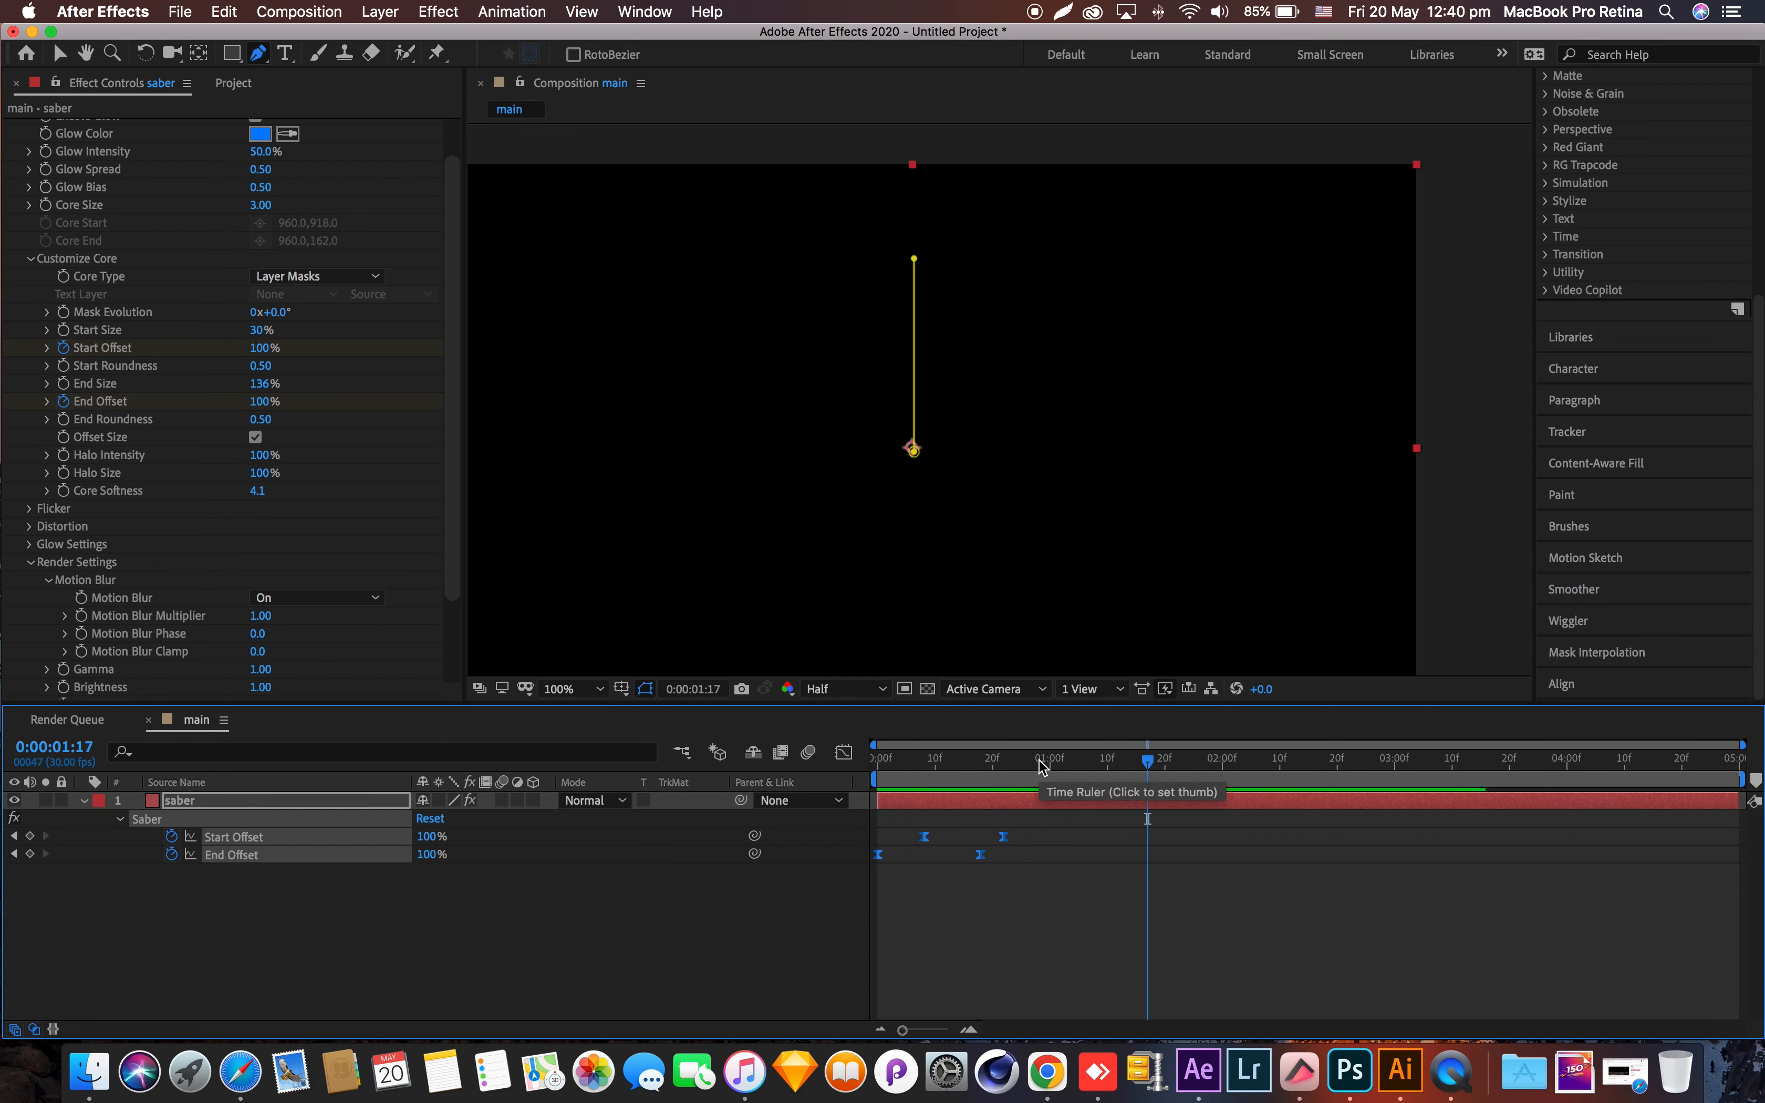
{"action": "left_click", "coordinate": [935, 765]}
{"action": "left_click_drag", "start_coordinate": [935, 768], "coordinate": [1004, 765]}
{"action": "left_click", "coordinate": [844, 752]}
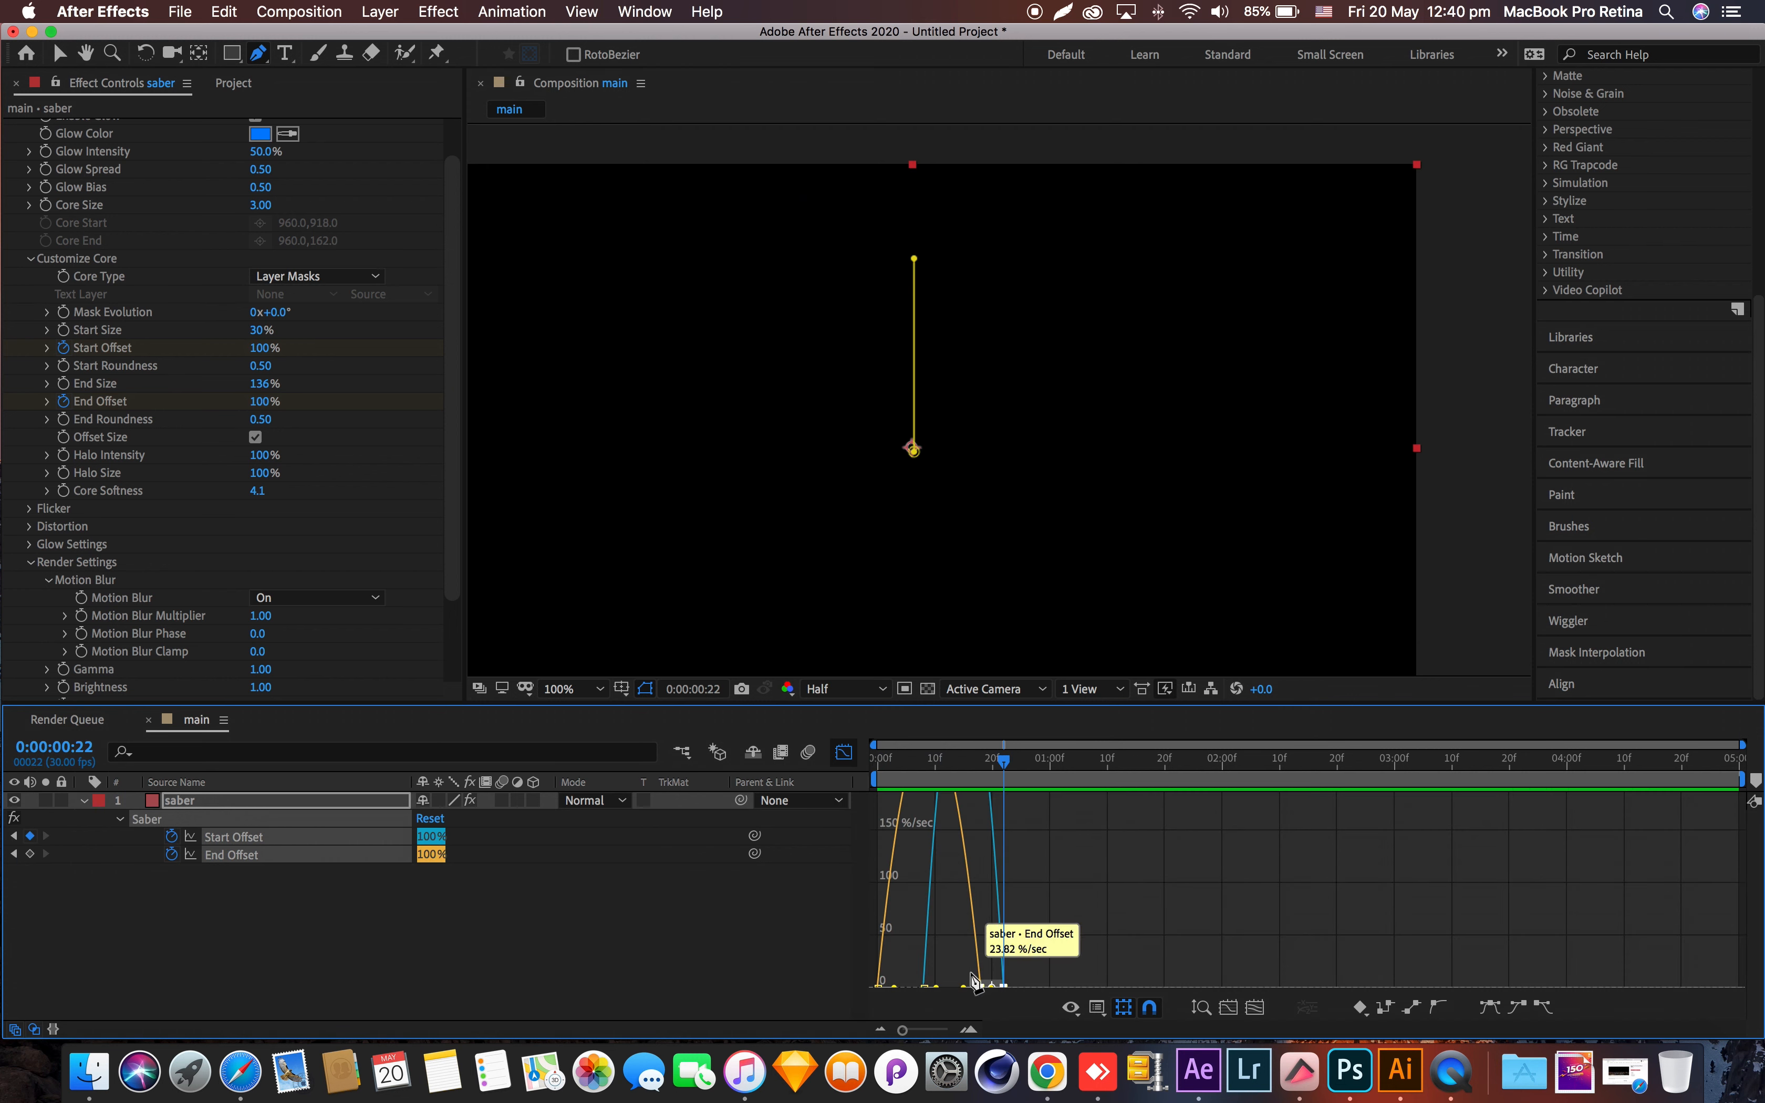
{"action": "scroll", "coordinate": [959, 971], "scroll_direction": "down", "scroll_amount": 2}
{"action": "left_click_drag", "start_coordinate": [963, 904], "coordinate": [935, 908]}
{"action": "left_click", "coordinate": [849, 760]}
- Move the final Start Offset keyframe to 0:00:00:24 and the final End Offset keyframe to 0:00:00:20, and preview the motion
{"action": "left_click_drag", "start_coordinate": [1004, 773], "coordinate": [853, 782]}
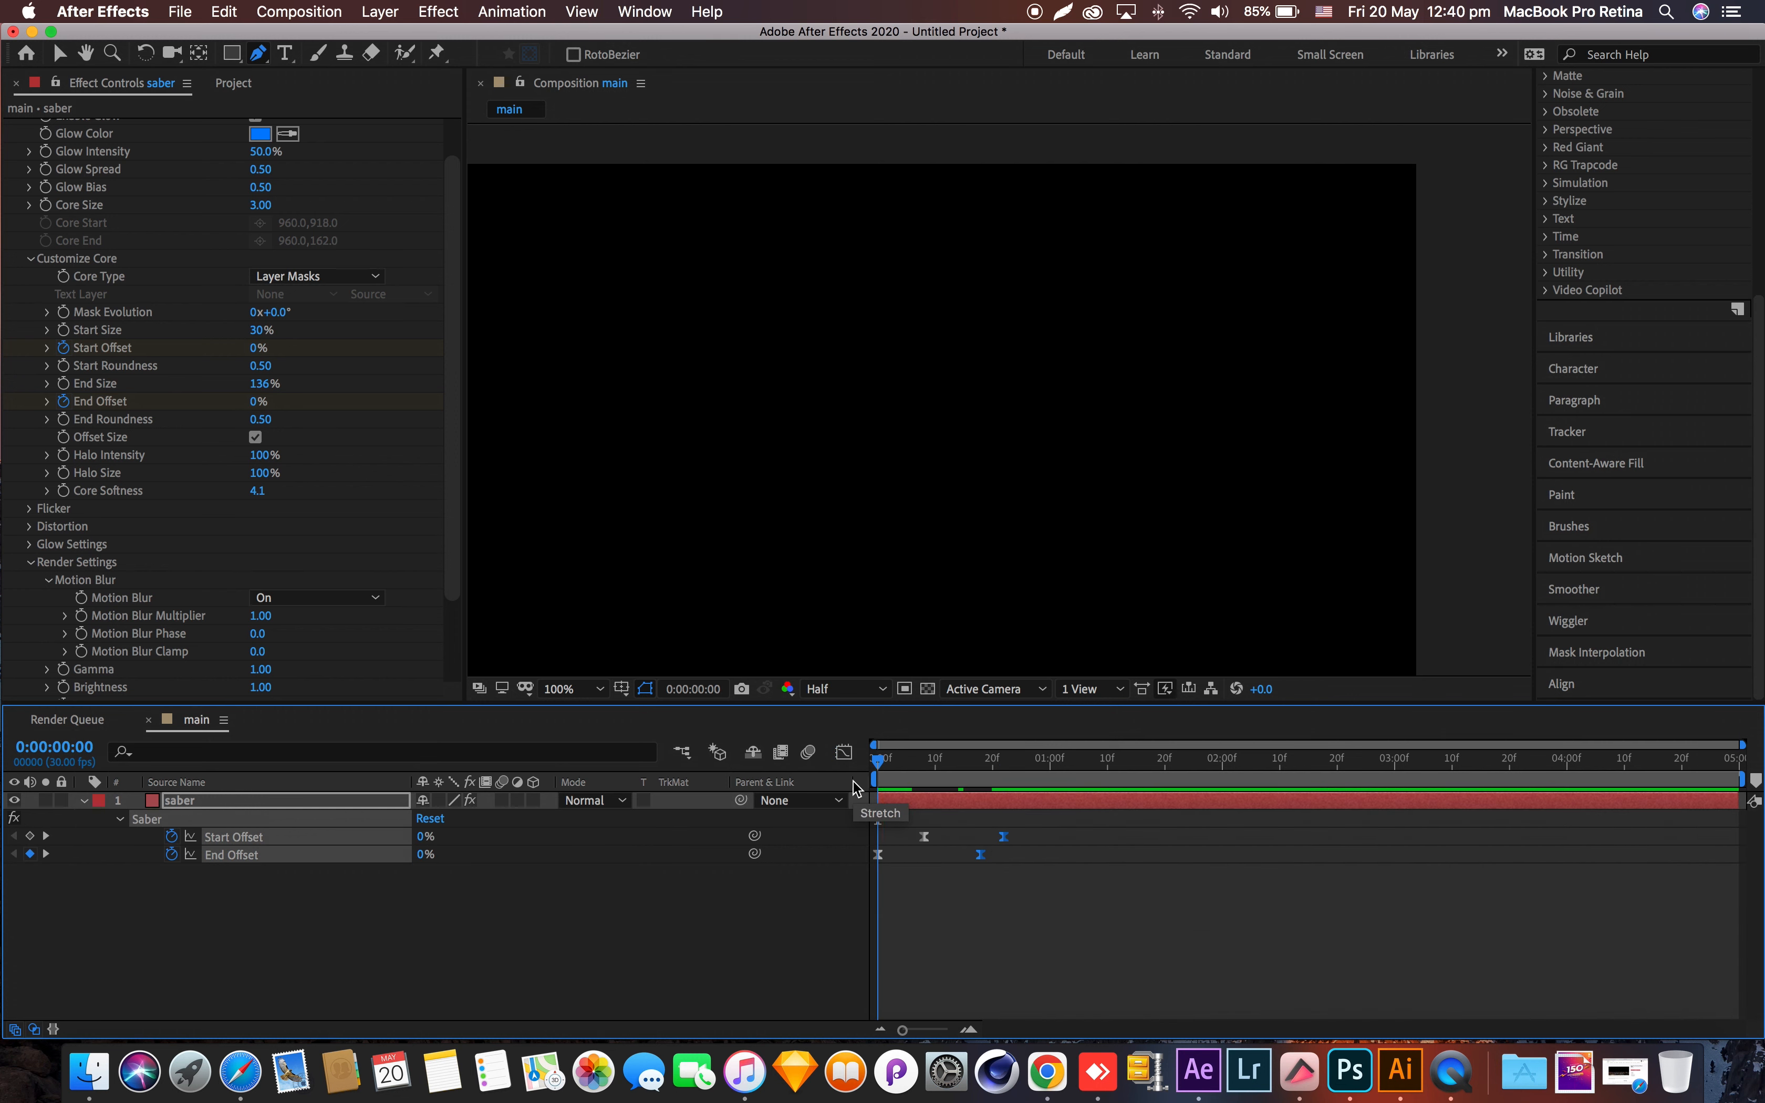
{"action": "left_click_drag", "start_coordinate": [1003, 837], "coordinate": [1015, 837]}
{"action": "key", "text": "space"}
{"action": "key", "text": "space"}
{"action": "left_click_drag", "start_coordinate": [993, 765], "coordinate": [924, 775]}
- Move the saber layer's anchor point onto the mask's lower end and duplicate the layer
{"action": "left_click", "coordinate": [201, 53]}
{"action": "left_click", "coordinate": [916, 452]}
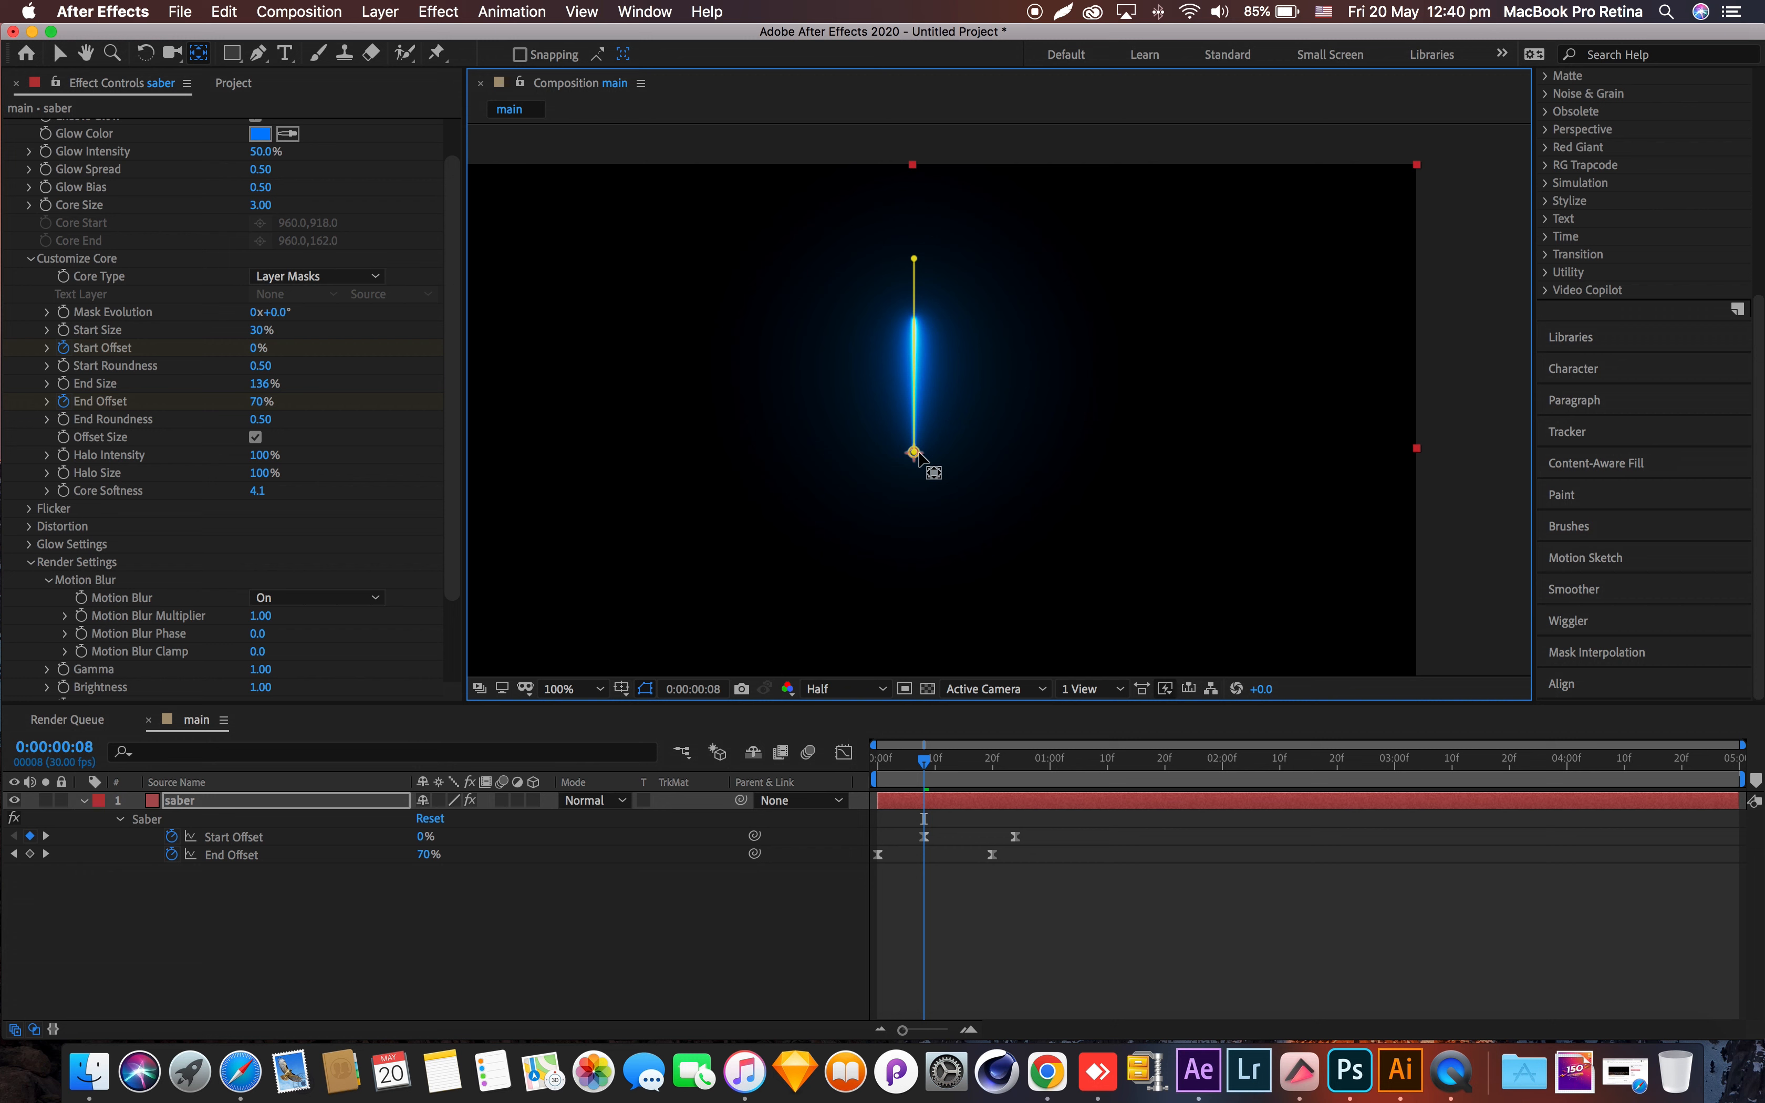
{"action": "left_click", "coordinate": [84, 801]}
{"action": "left_click", "coordinate": [129, 864]}
{"action": "left_click", "coordinate": [179, 803]}
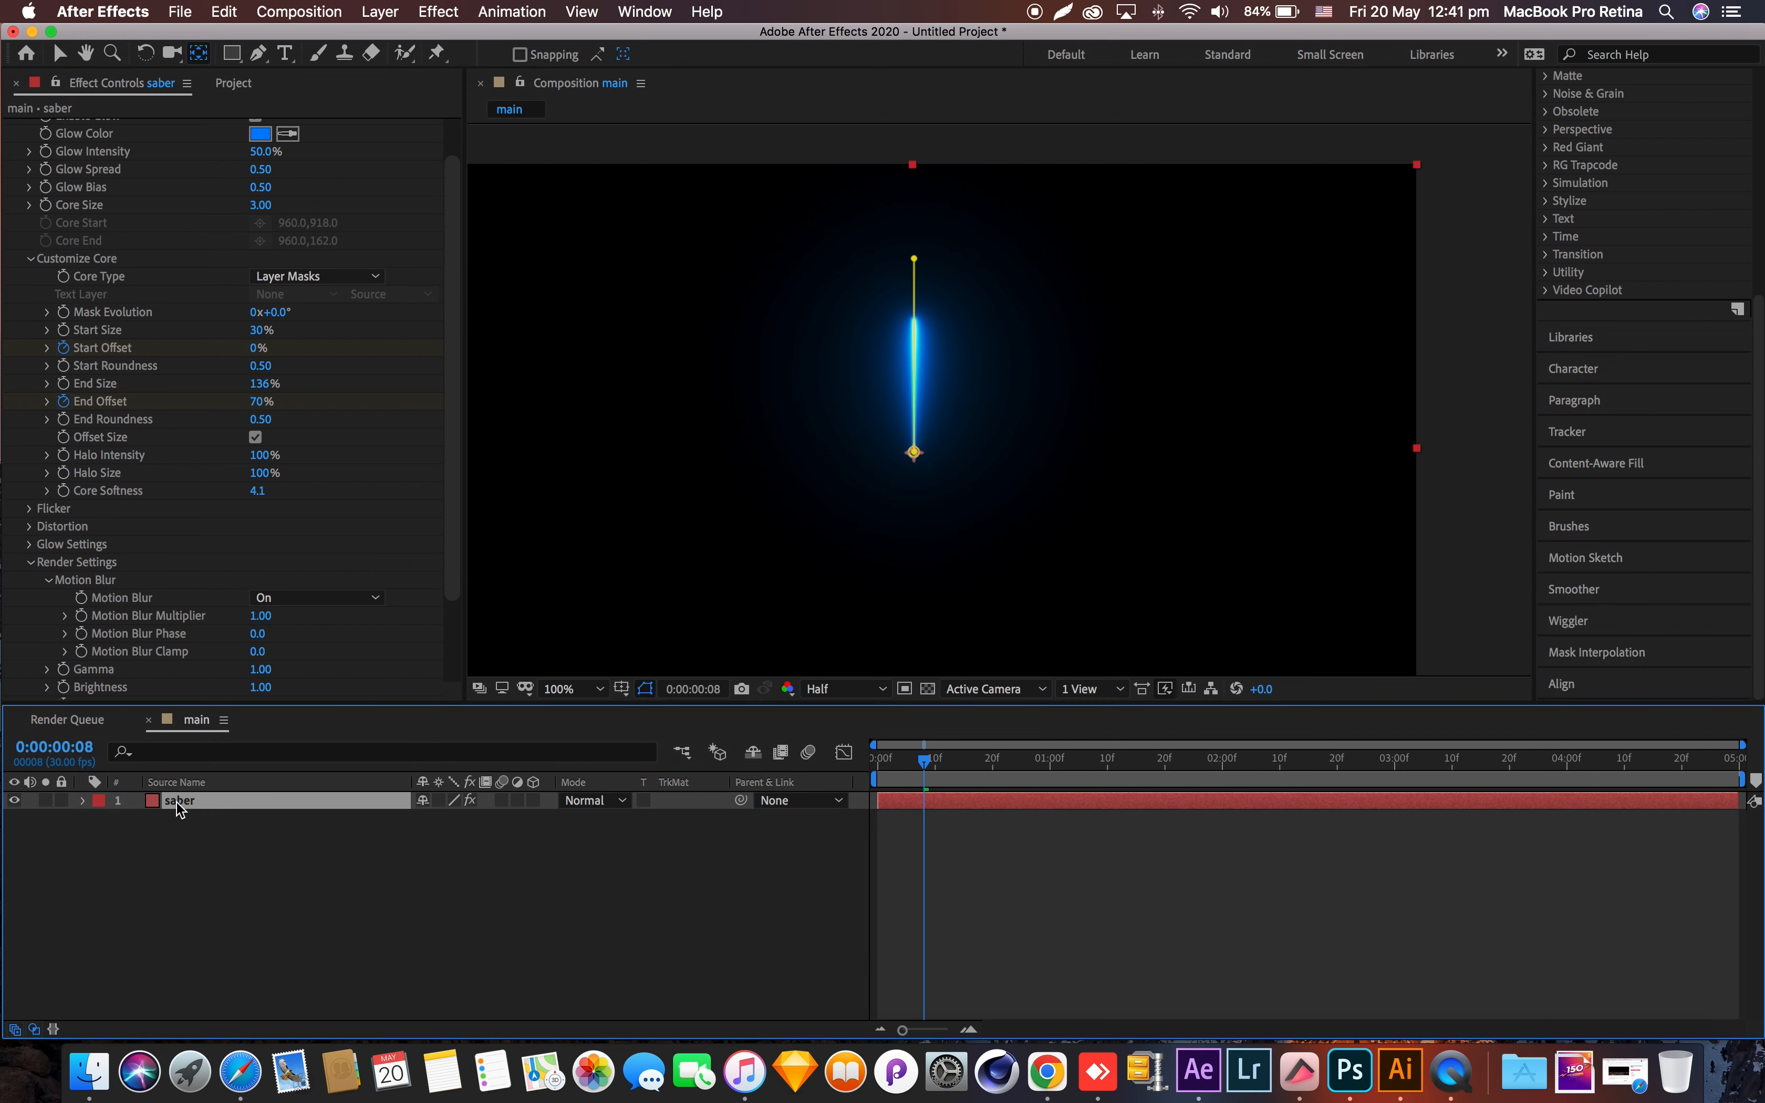
{"action": "key", "text": "super+d"}
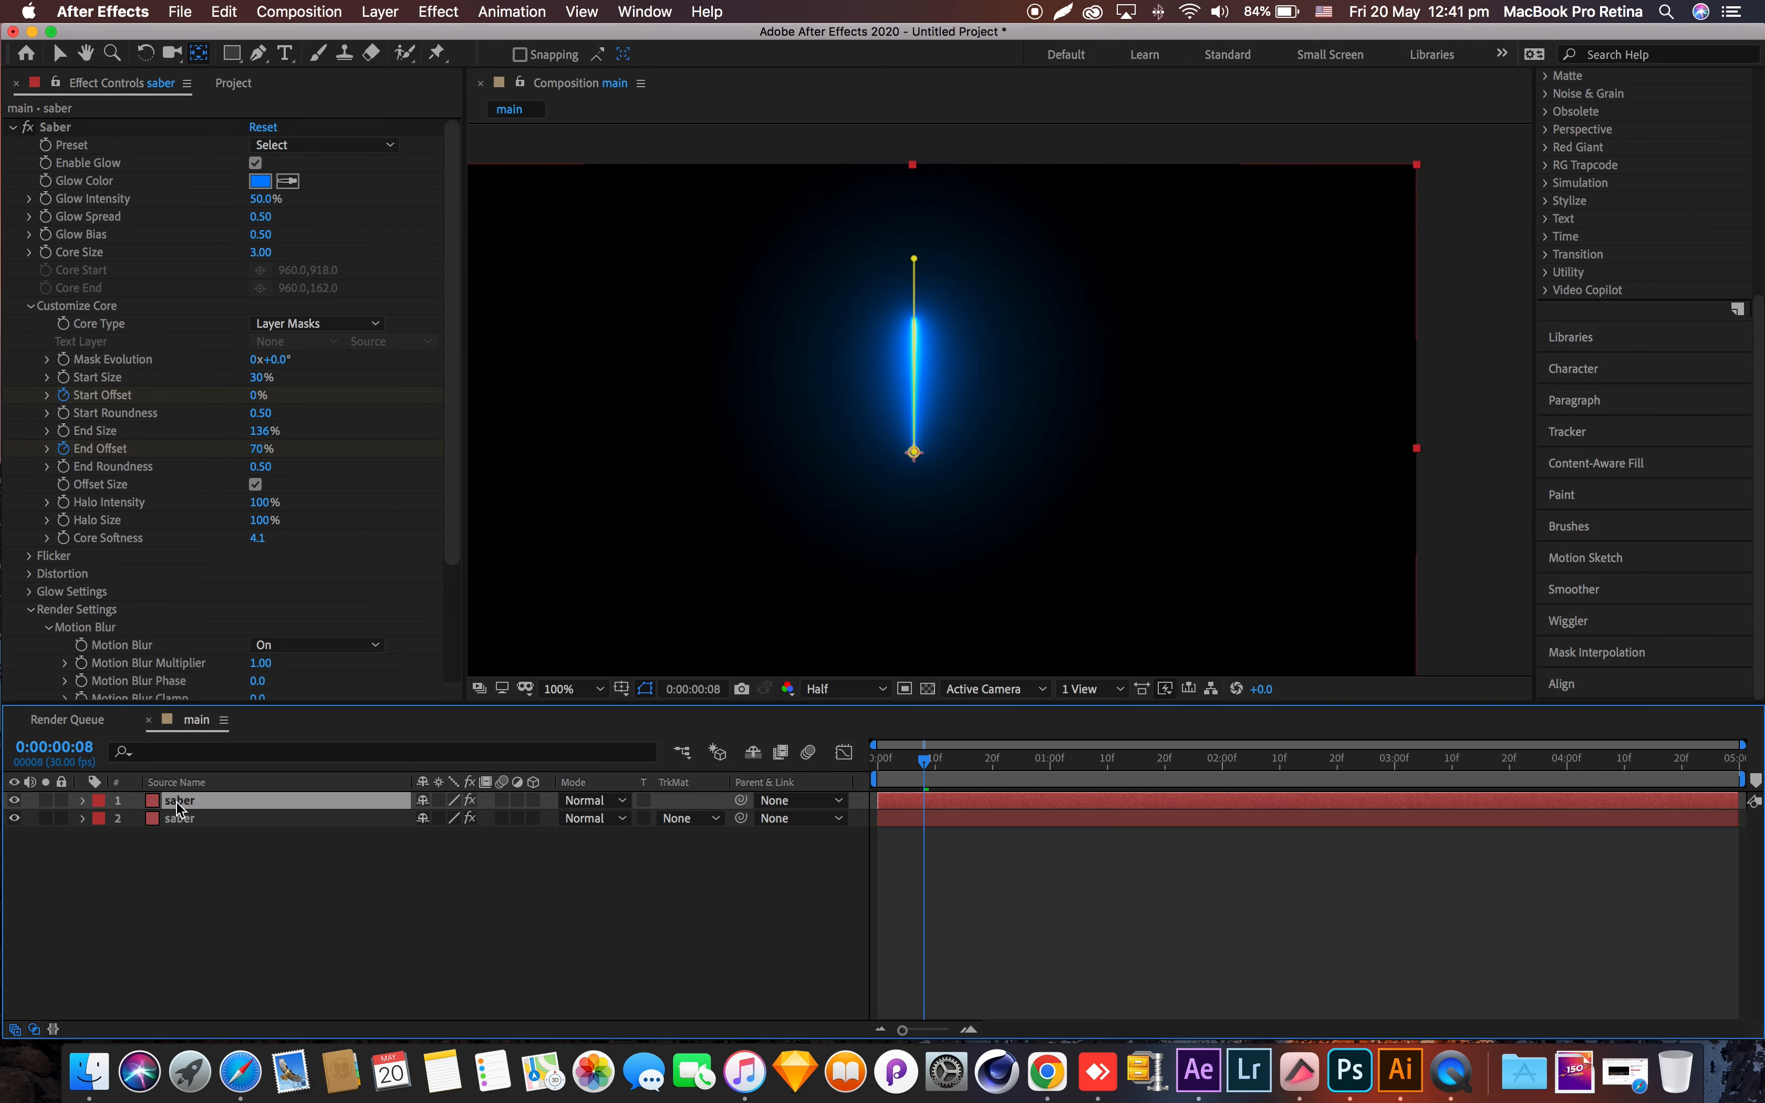
- Enable Rotation keyframing on the duplicated saber layer and set its rotation to 45°
{"action": "key", "text": "r"}
{"action": "left_click", "coordinate": [84, 801]}
{"action": "left_click", "coordinate": [84, 801]}
{"action": "left_click", "coordinate": [174, 927]}
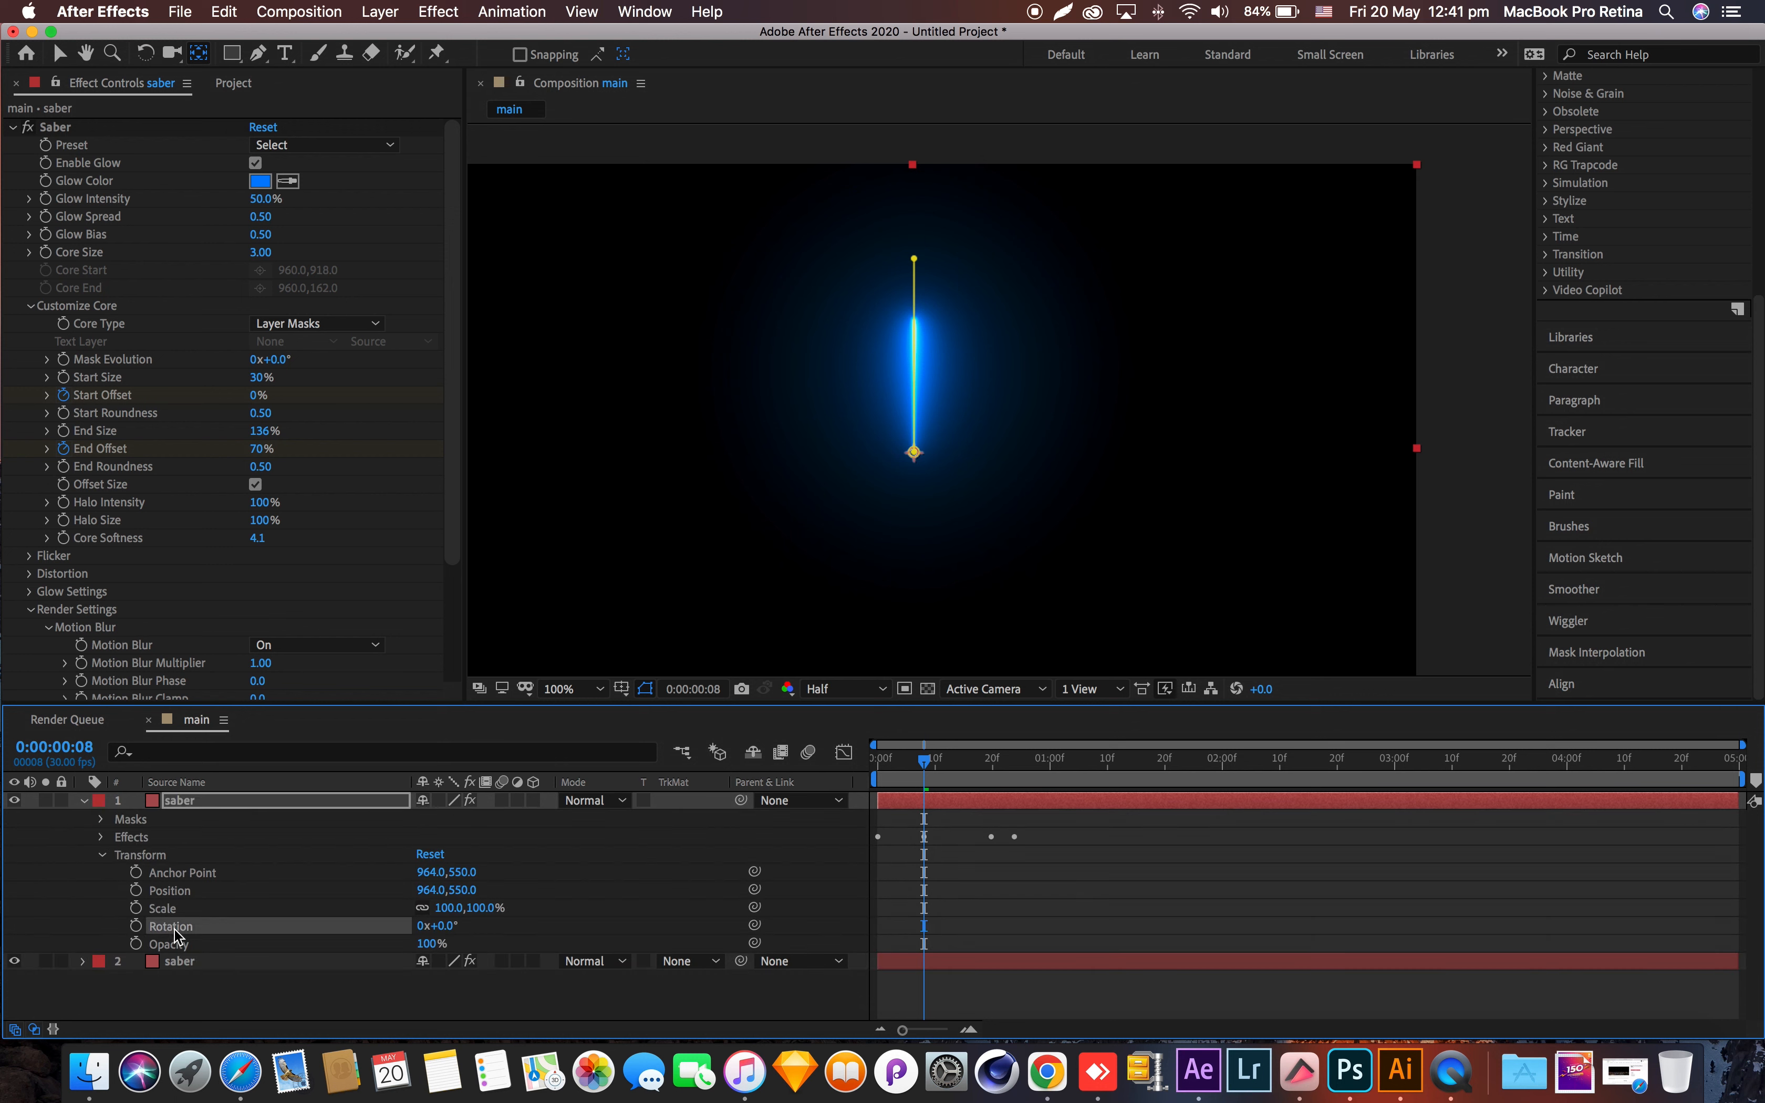
{"action": "left_click", "coordinate": [135, 926]}
{"action": "left_click", "coordinate": [449, 926]}
{"action": "type", "text": "45"}
{"action": "key", "text": "Tab"}
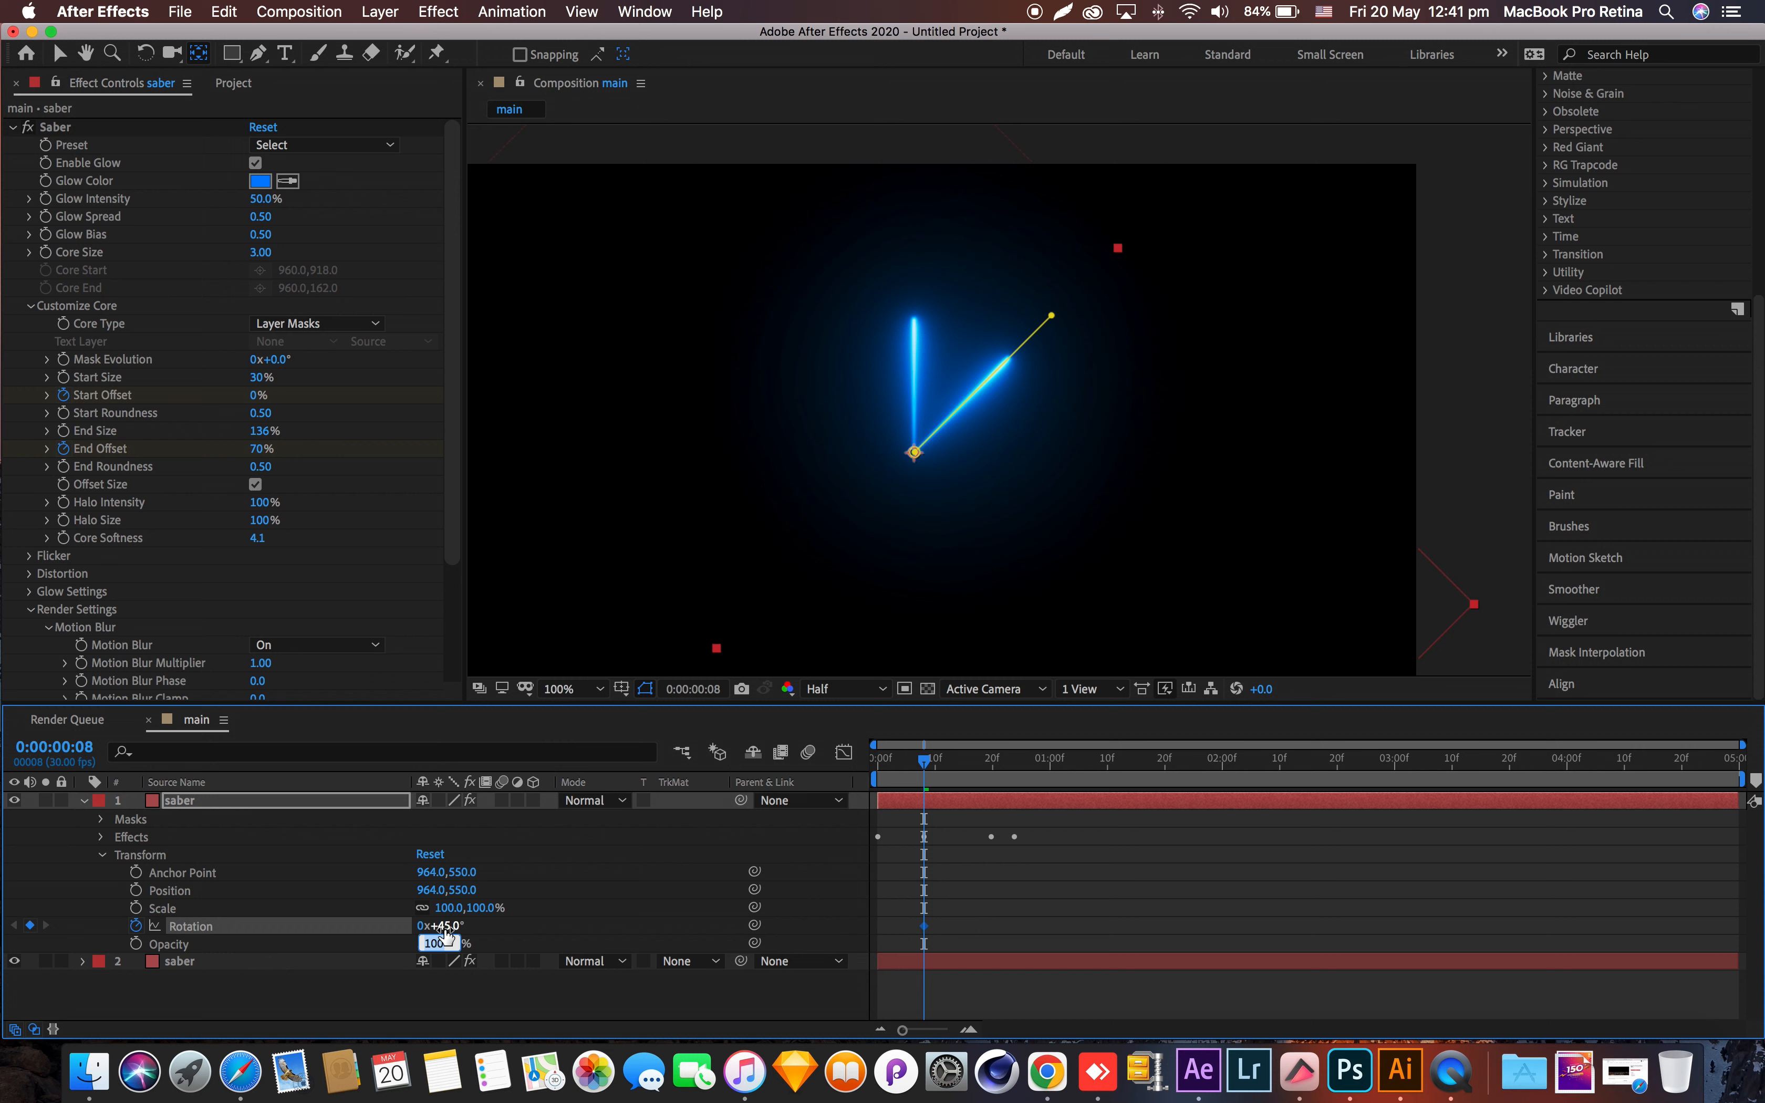
- Duplicate the 45° saber layer and rotate the copy by another 45° to 90°
{"action": "left_click", "coordinate": [84, 801]}
{"action": "key", "text": "super+d"}
{"action": "key", "text": "r"}
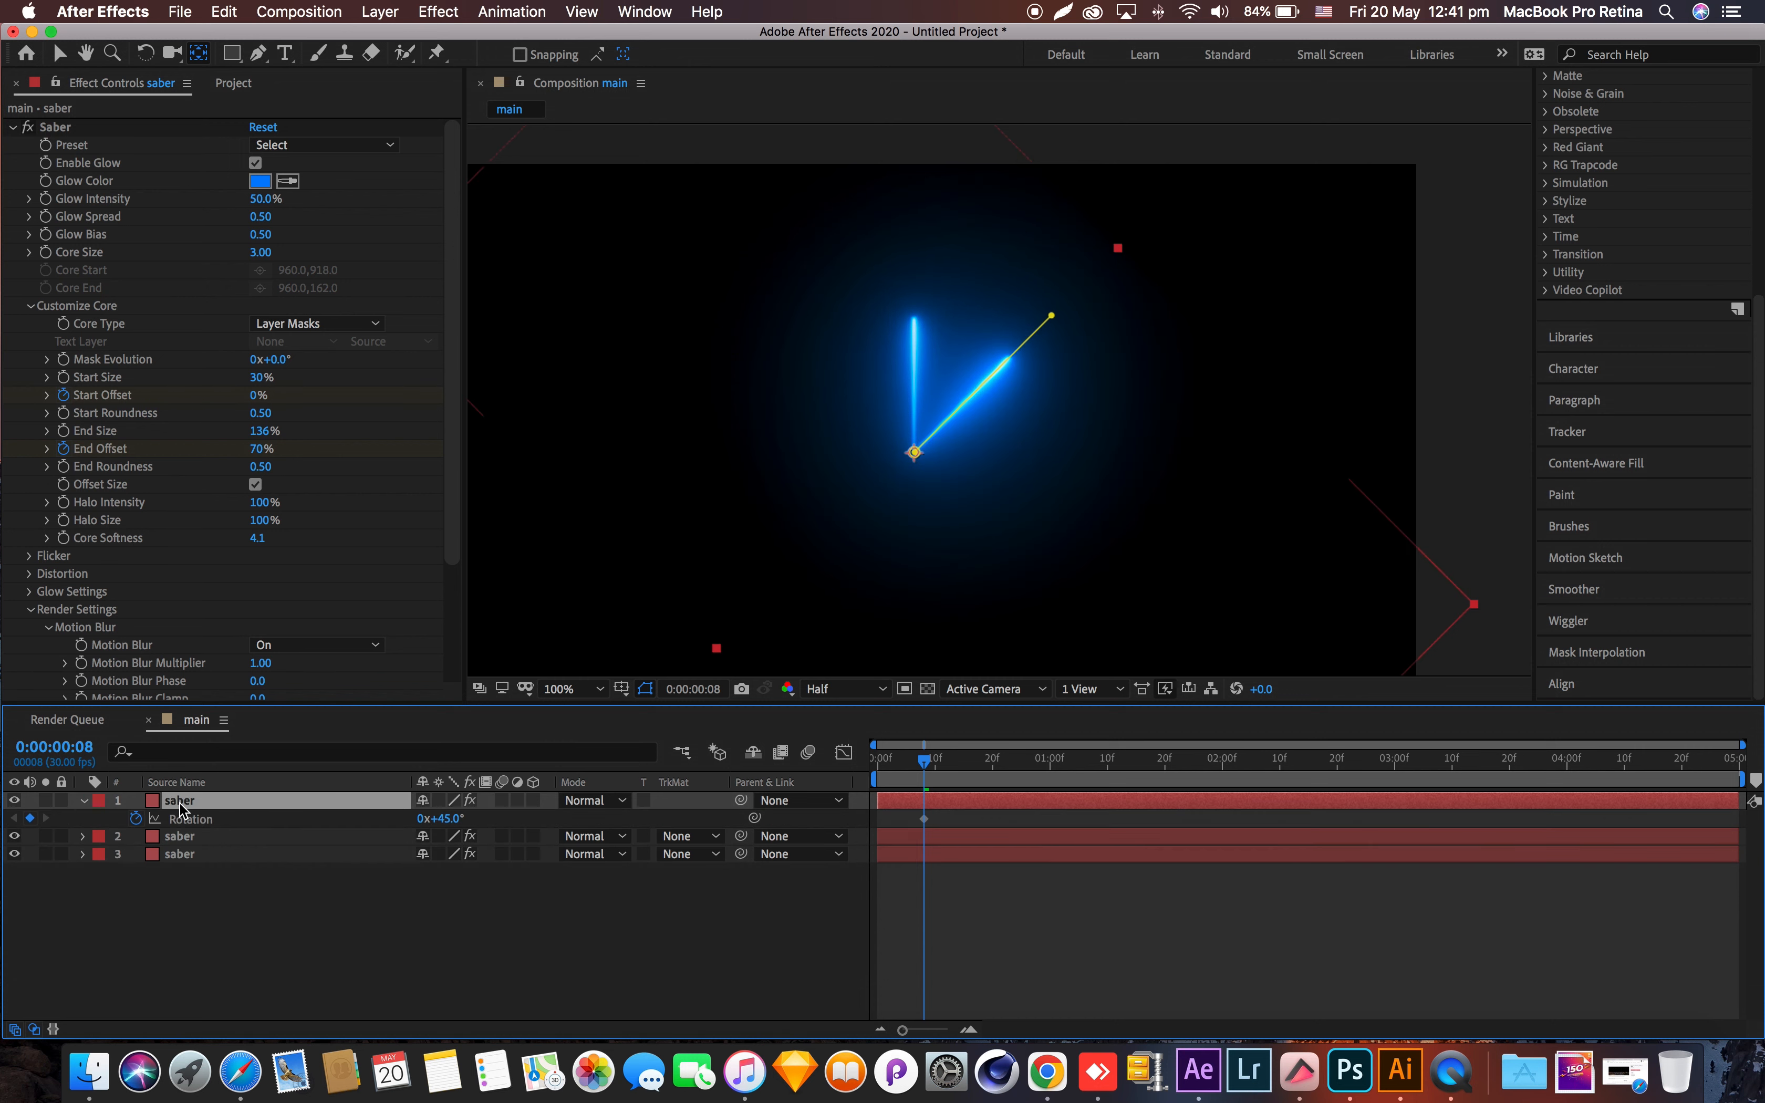
{"action": "left_click", "coordinate": [455, 818]}
{"action": "type", "text": "+45"}
{"action": "key", "text": "Return"}
- Duplicate the 90° saber layer and rotate the new copy by another 45° to 135°
{"action": "key", "text": "super+d"}
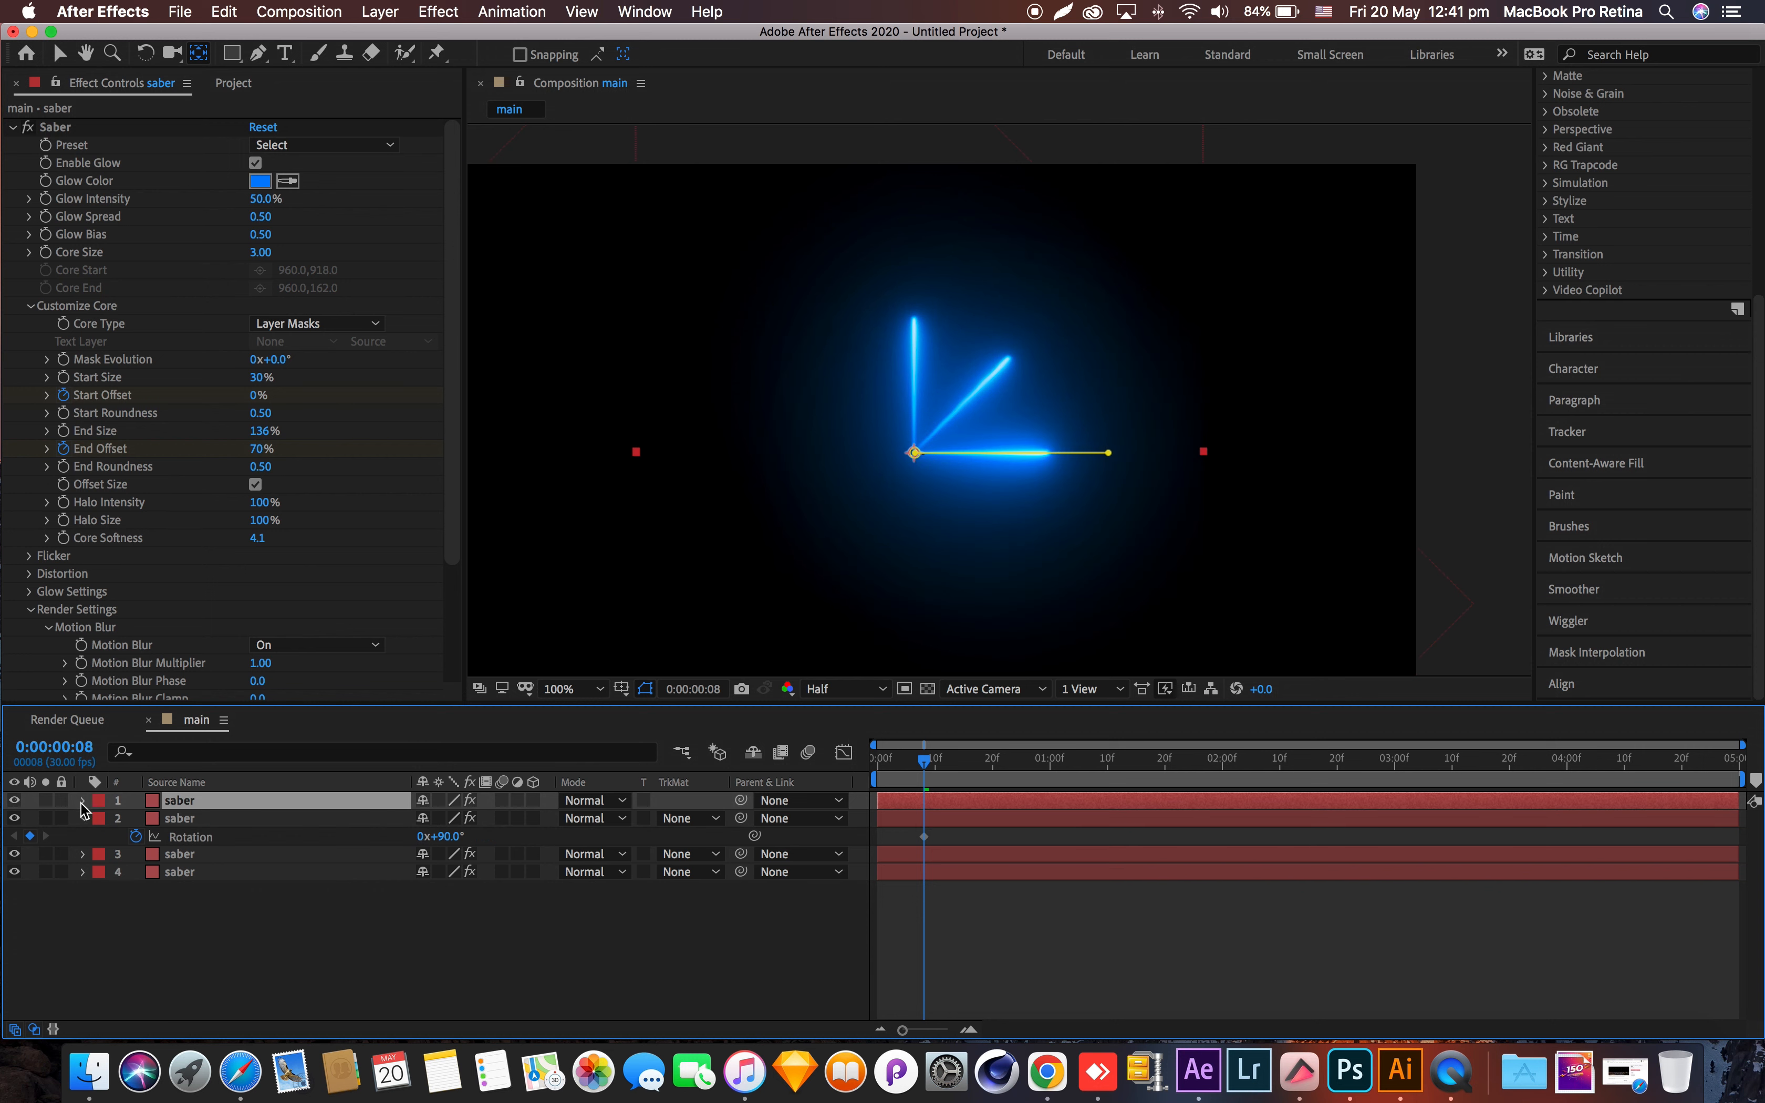
{"action": "left_click", "coordinate": [83, 800]}
{"action": "left_click", "coordinate": [447, 819]}
{"action": "type", "text": "+"}
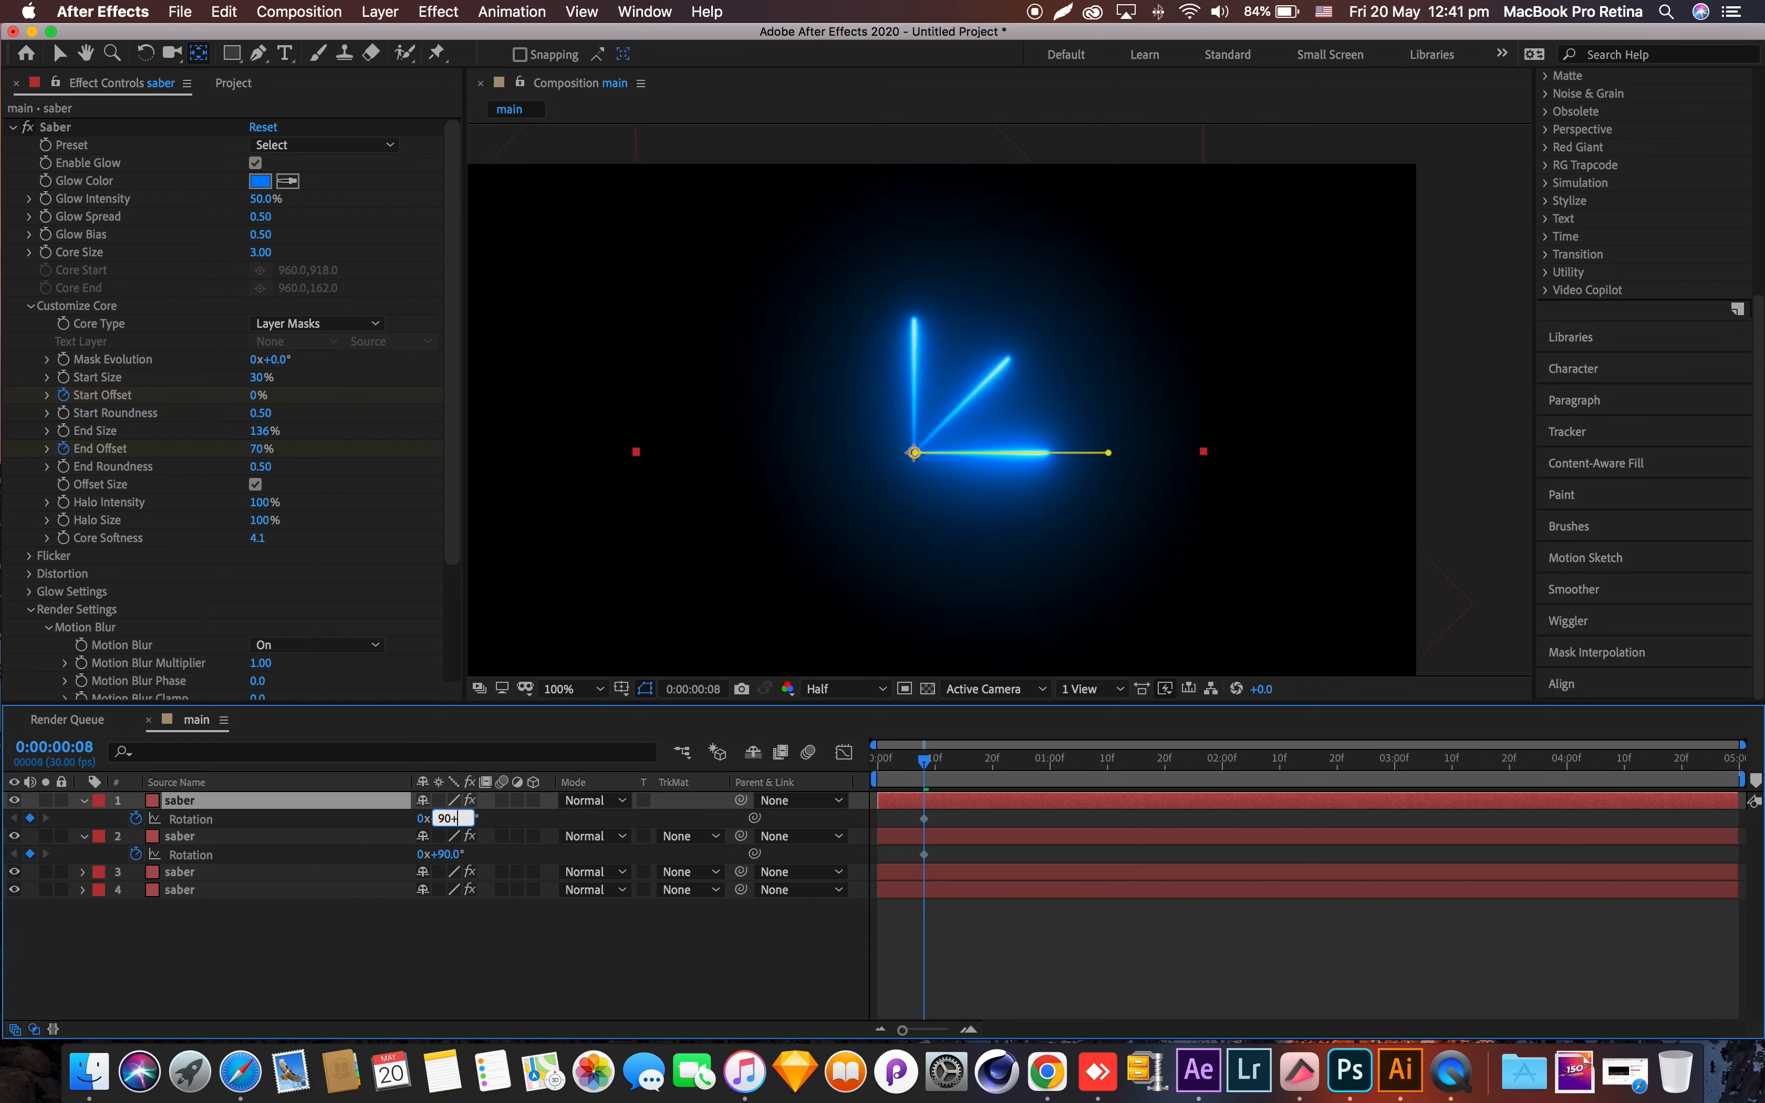
{"action": "type", "text": "45"}
{"action": "key", "text": "Tab"}
{"action": "key", "text": "Return"}
- Duplicate the 135° saber layer and rotate the topmost copy by another 45° to 180°
{"action": "key", "text": "super+d"}
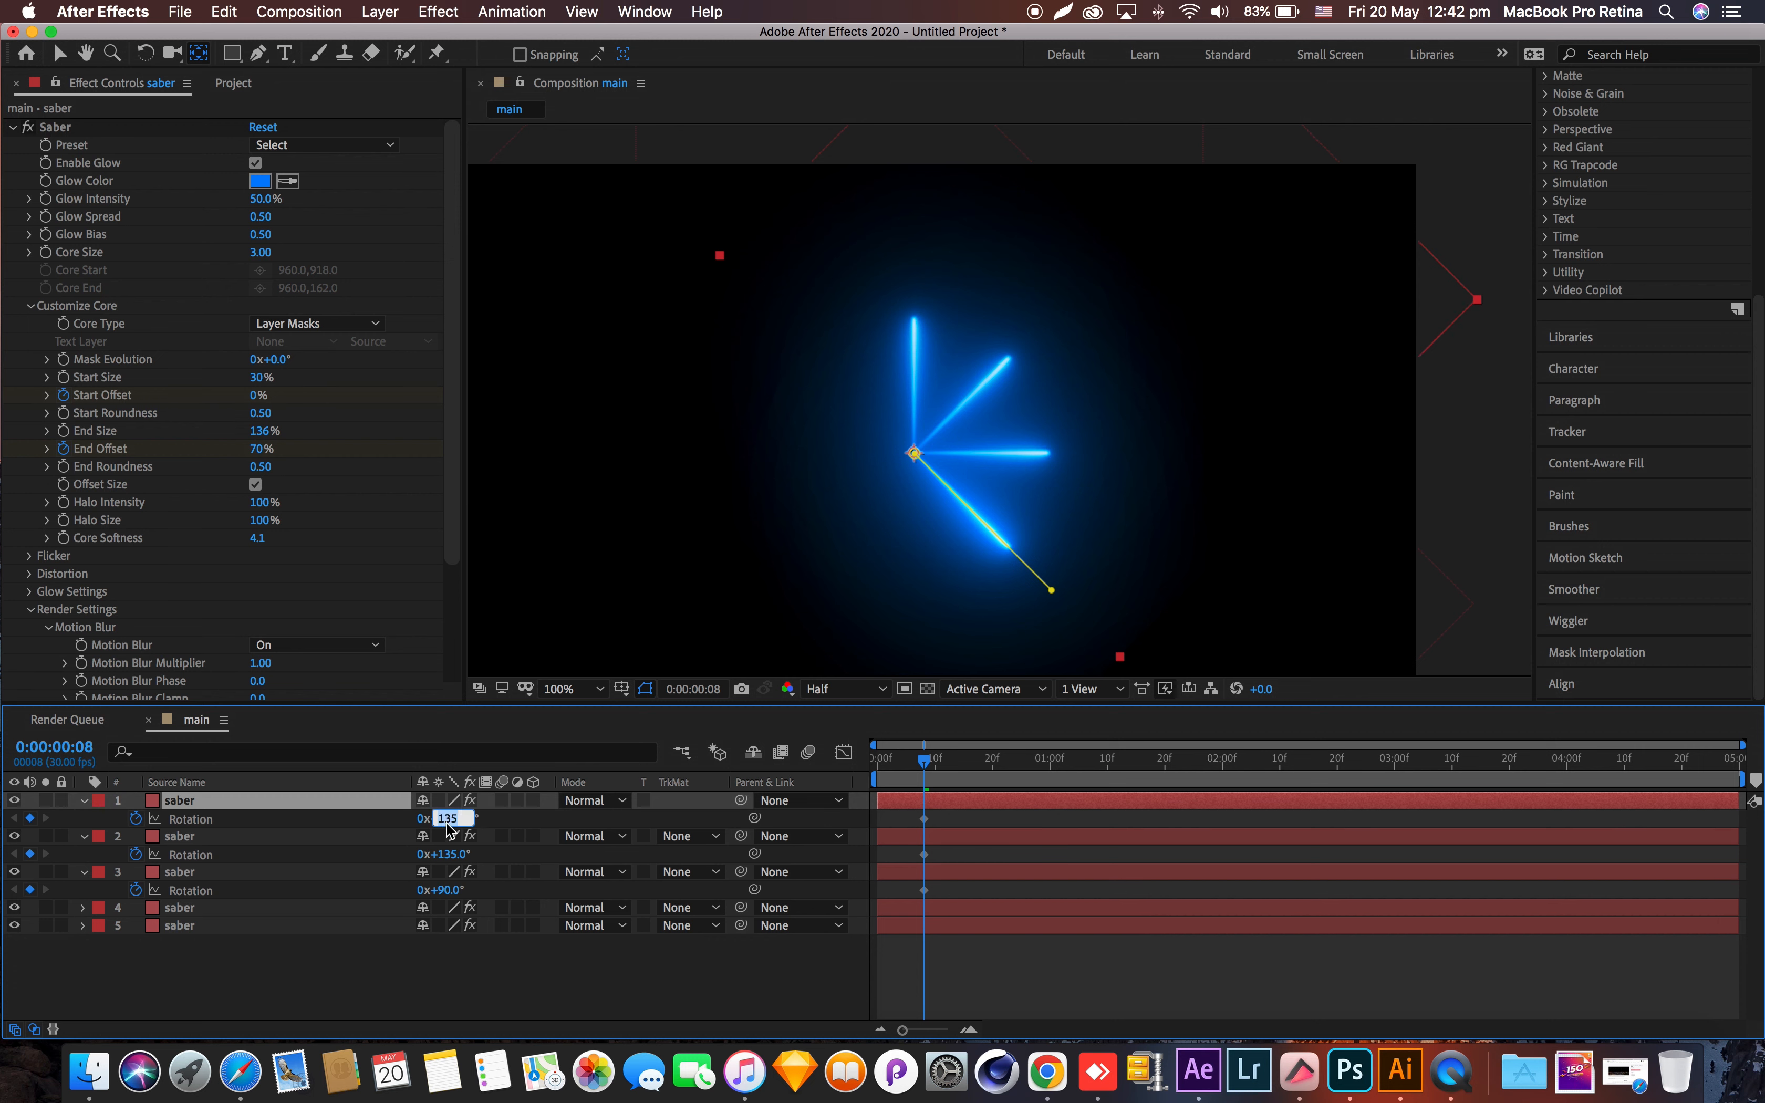
{"action": "type", "text": "5"}
{"action": "key", "text": "Tab"}
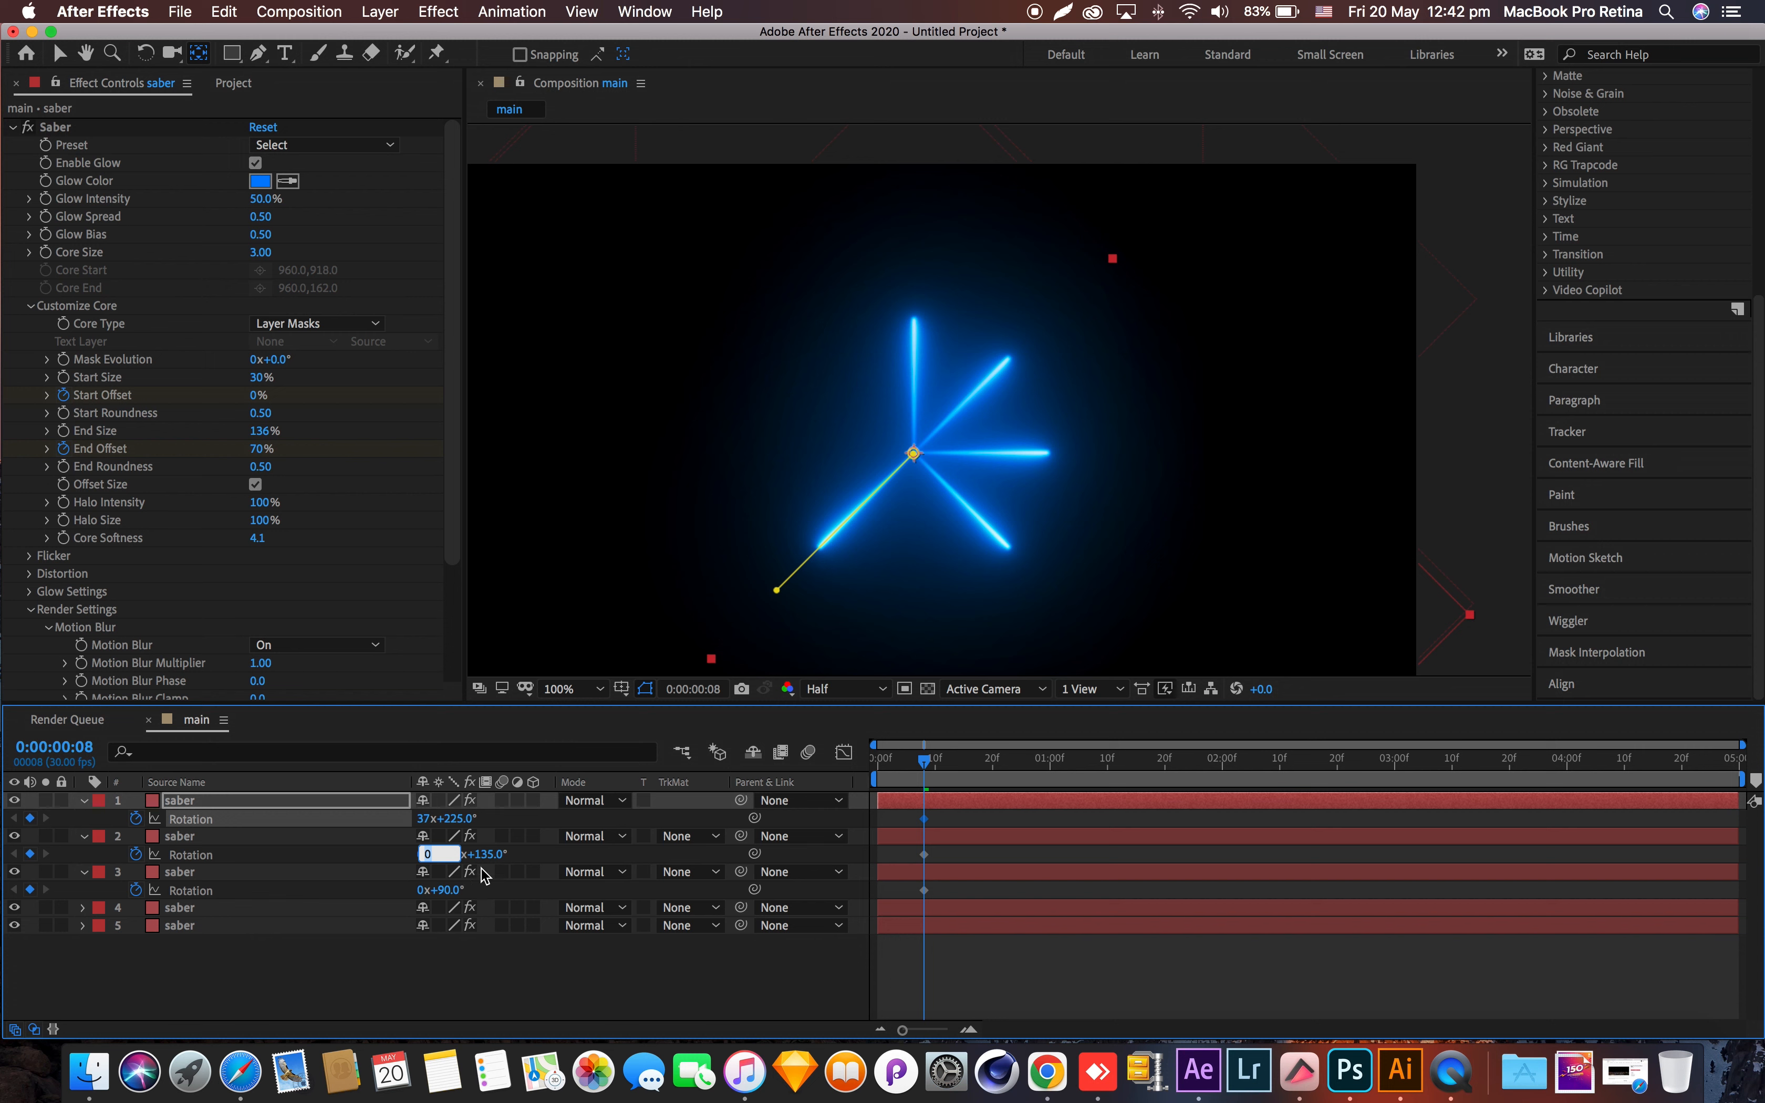
{"action": "key", "text": "super+z"}
{"action": "left_click", "coordinate": [463, 819]}
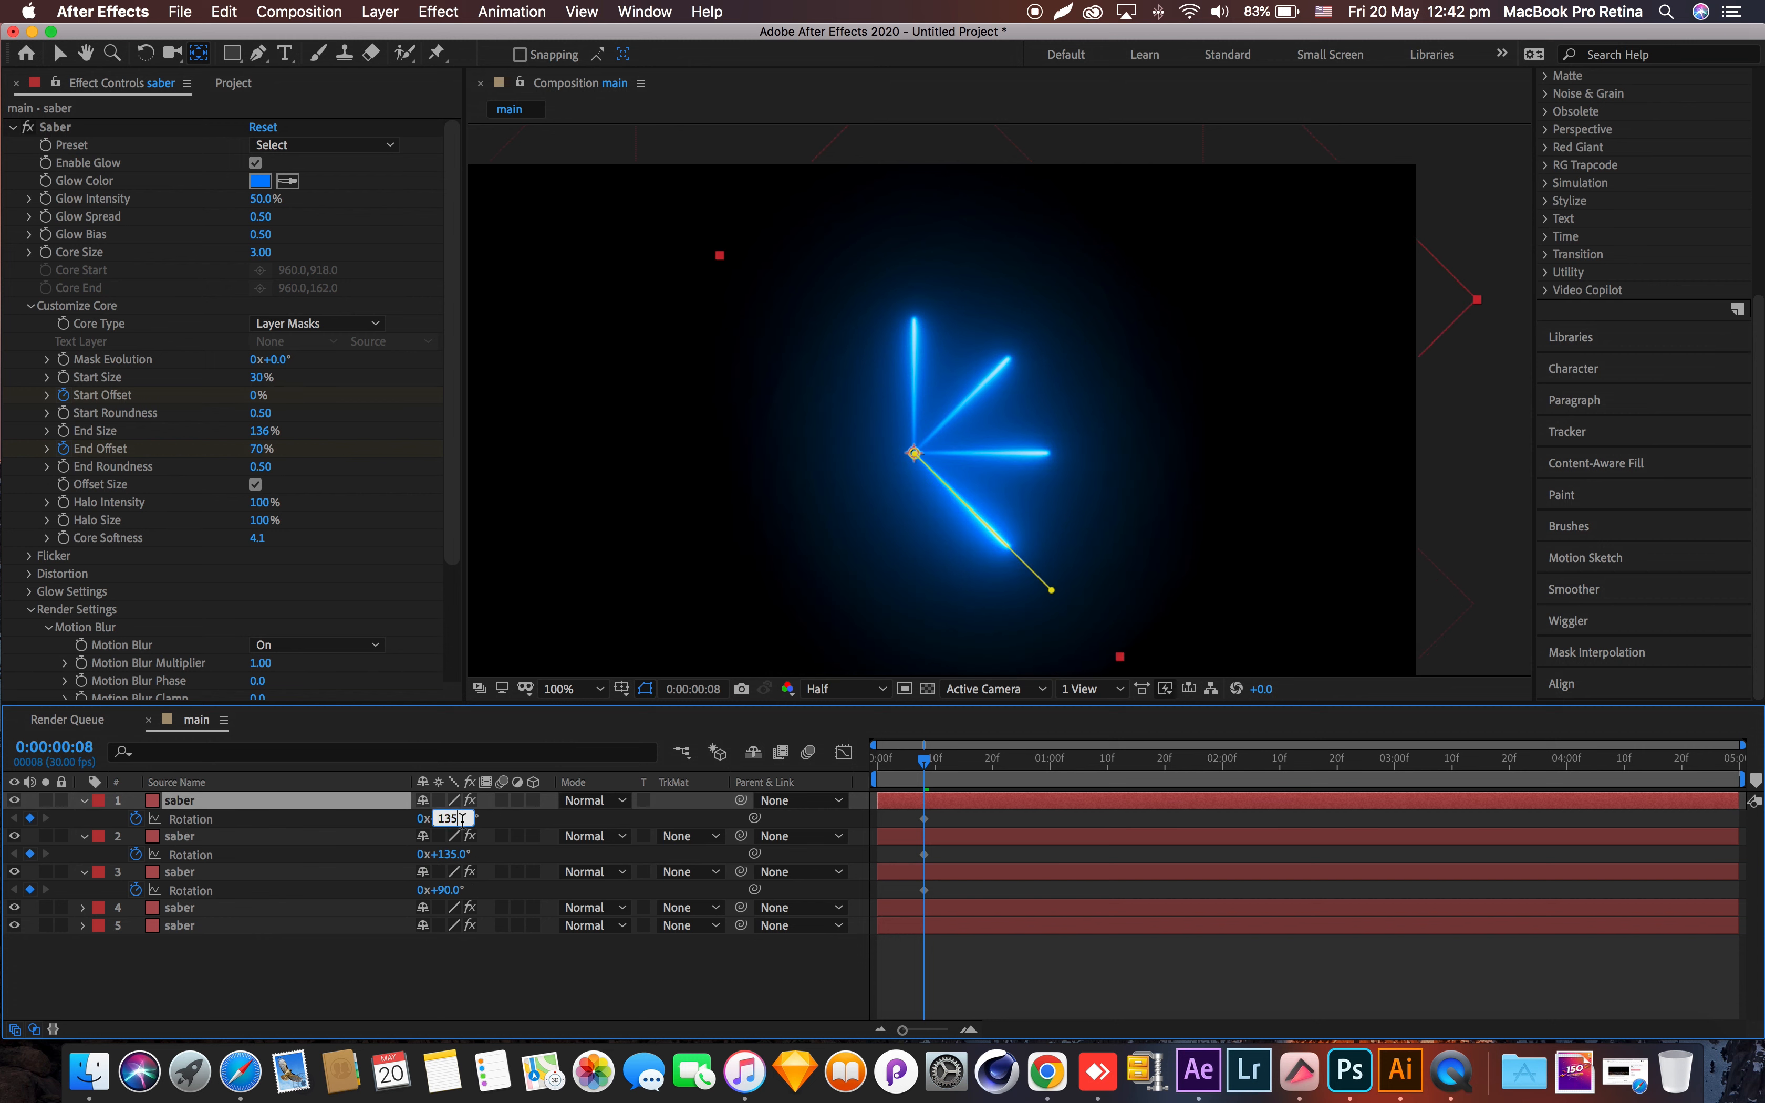
{"action": "key", "text": "super+d"}
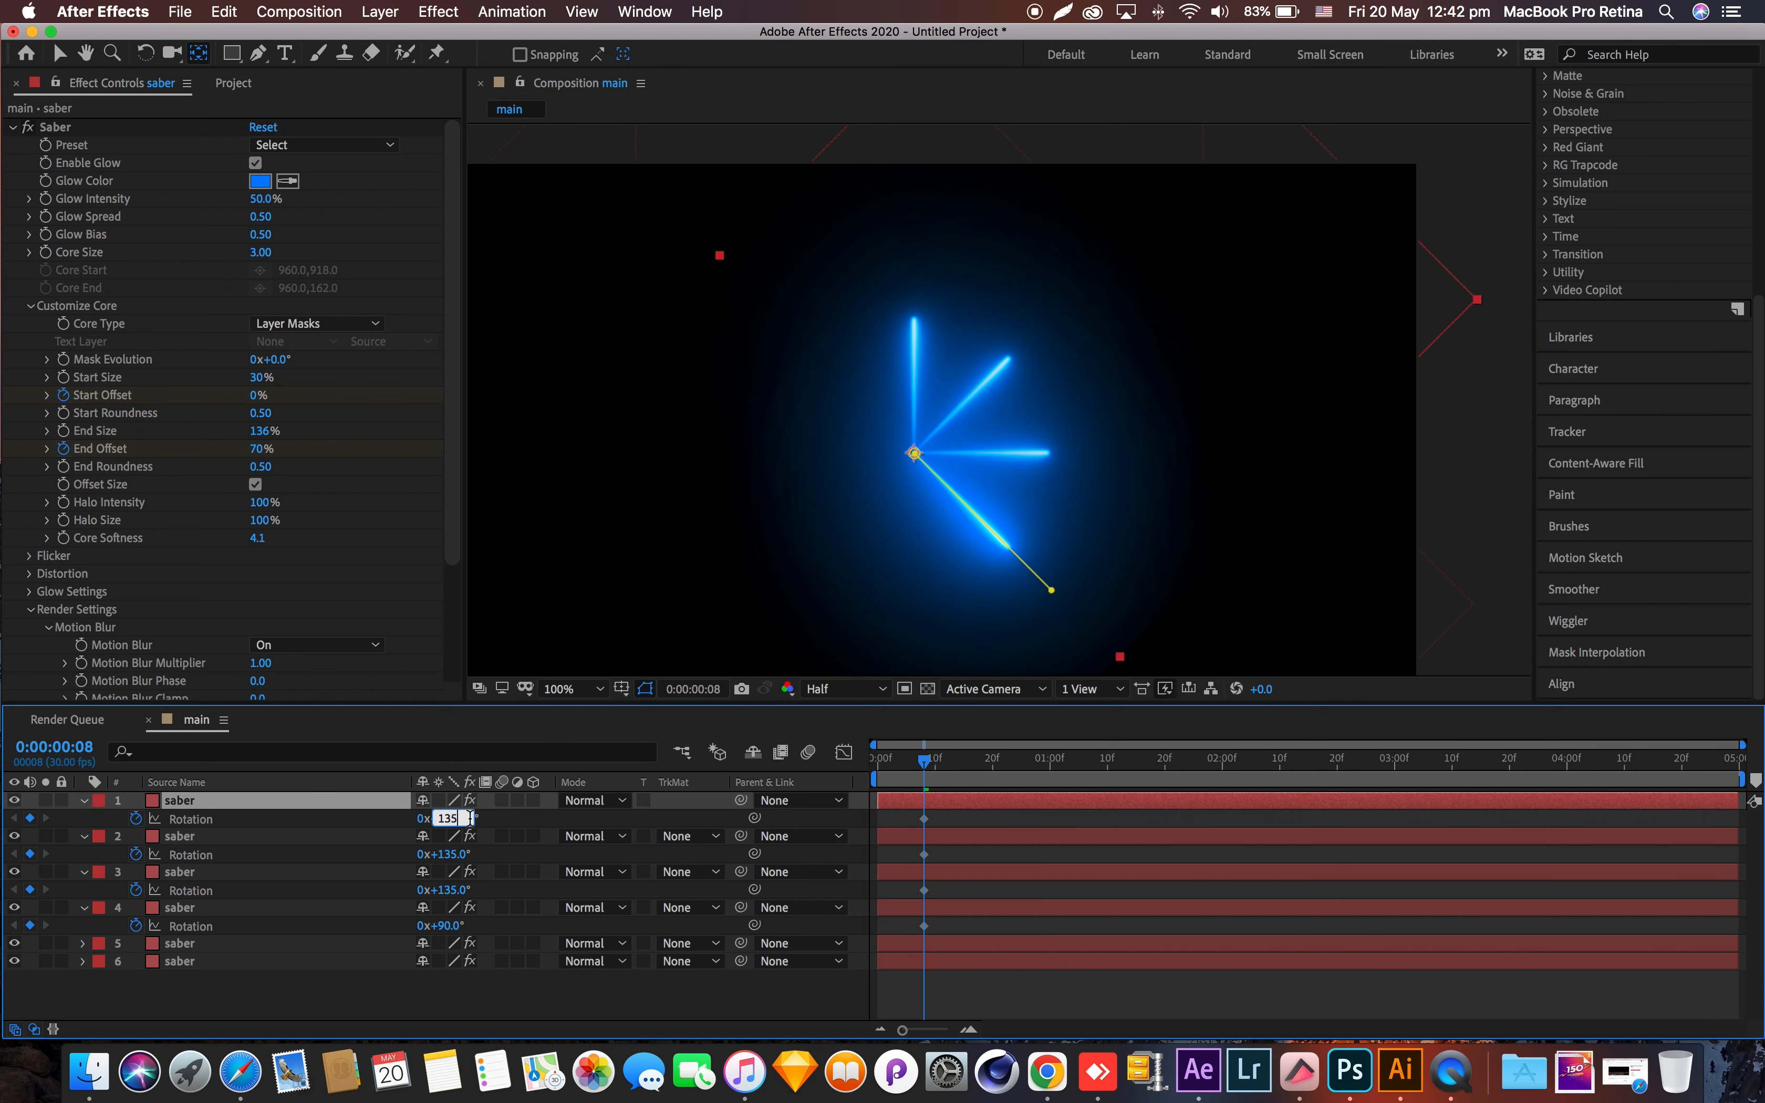
{"action": "key", "text": "Return"}
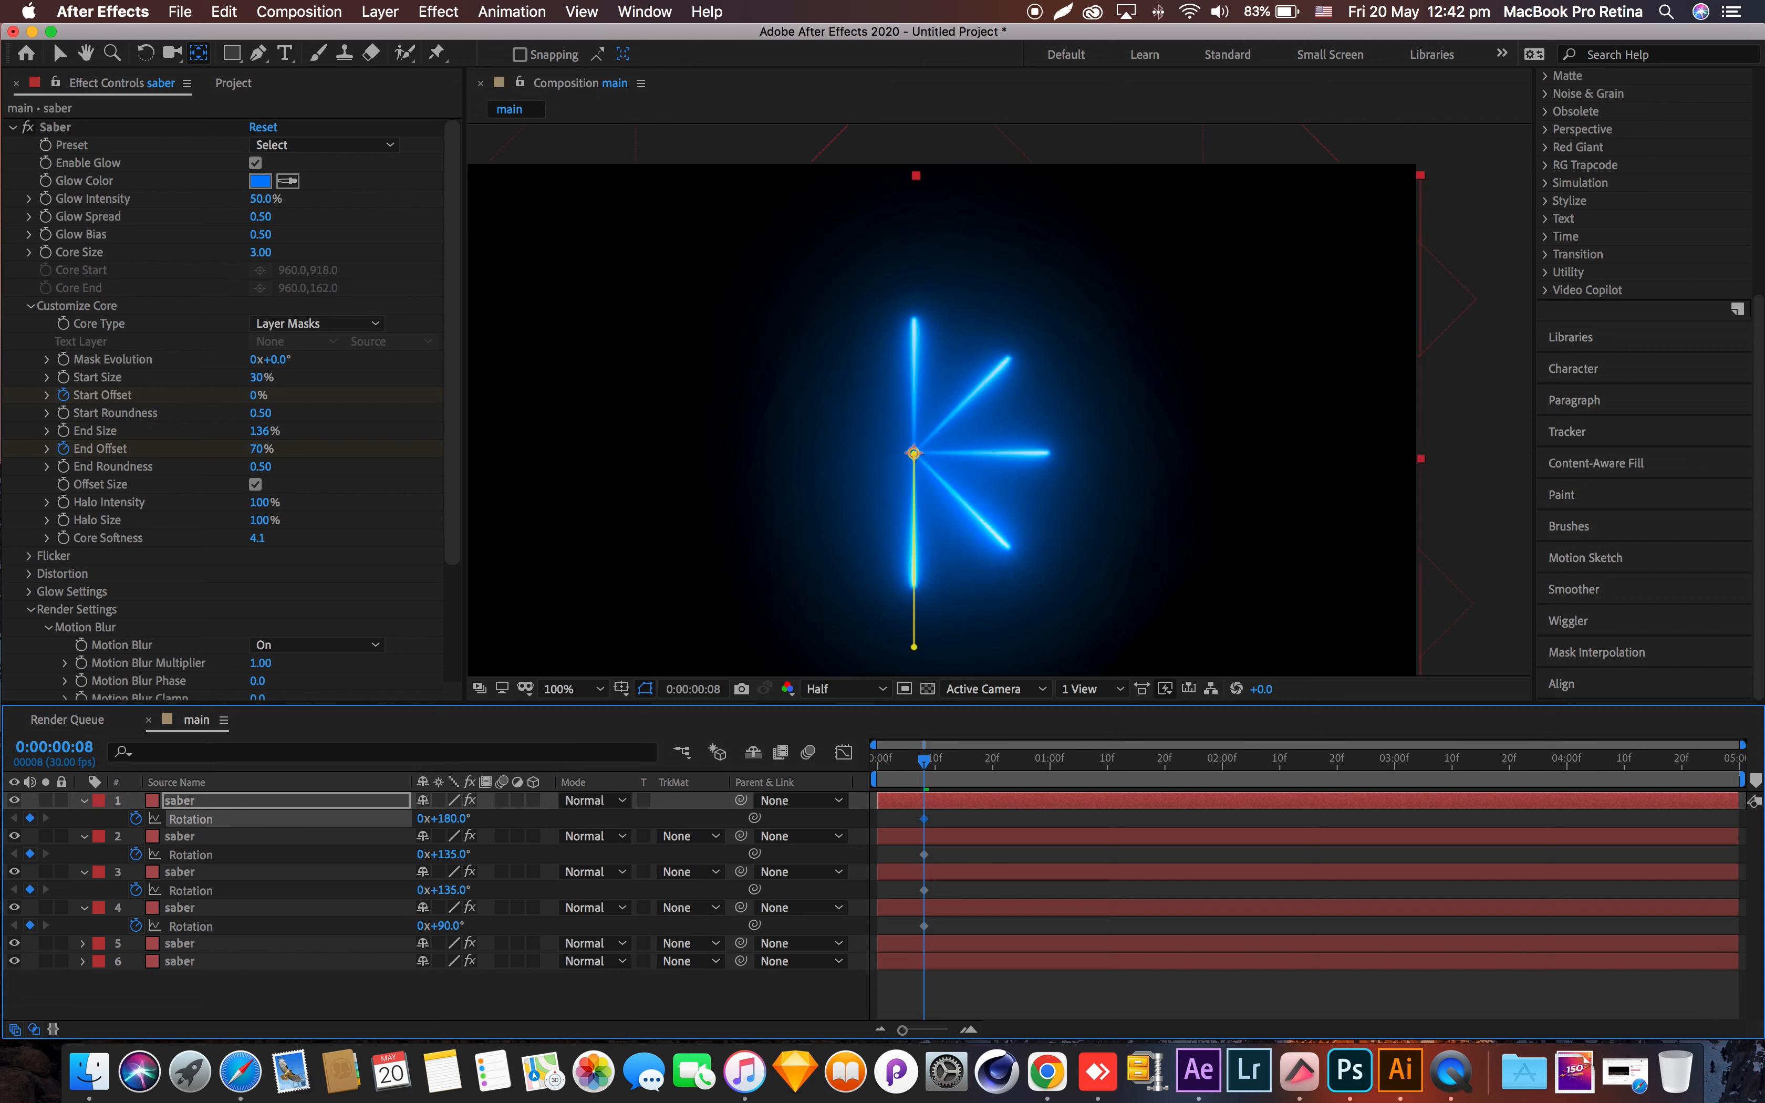
- Duplicate the 180° saber layer and rotate the new copy by another 45° to 225°
{"action": "key", "text": "super+d"}
{"action": "key", "text": "r"}
{"action": "left_click", "coordinate": [465, 818]}
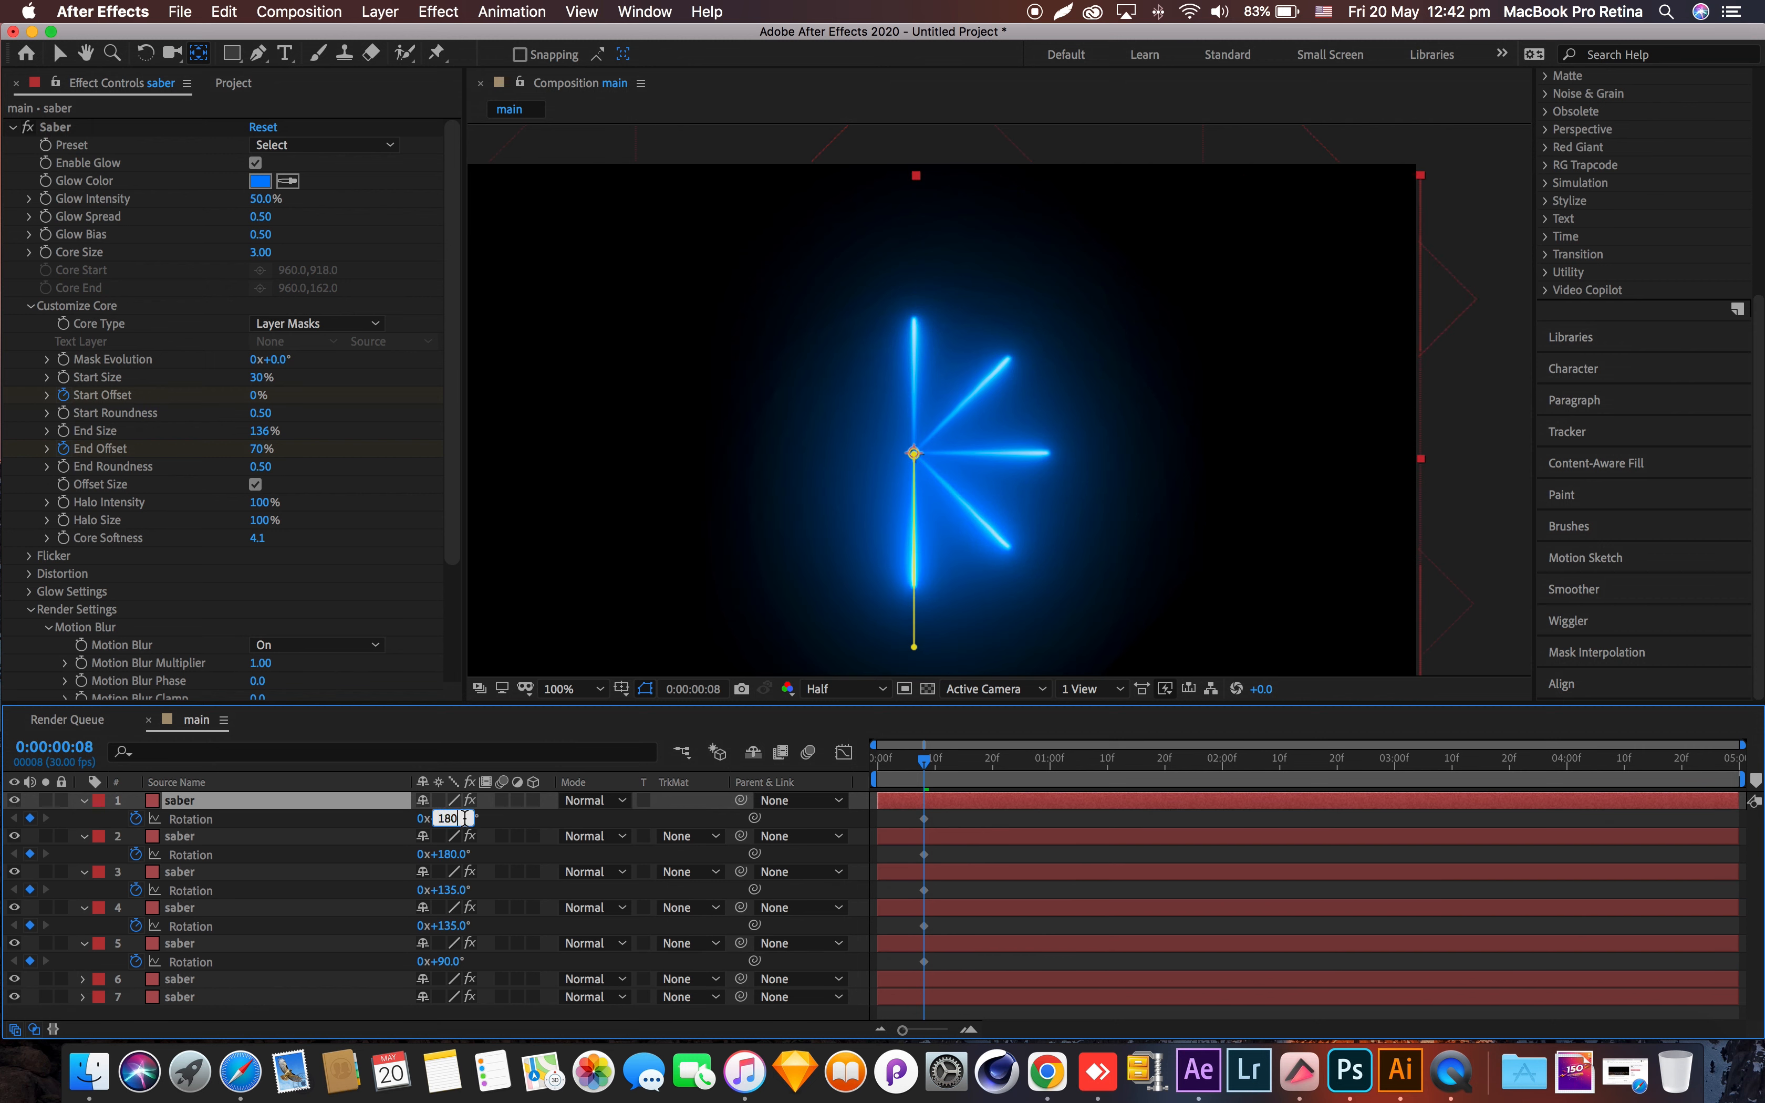
{"action": "type", "text": "+45"}
{"action": "key", "text": "Tab"}
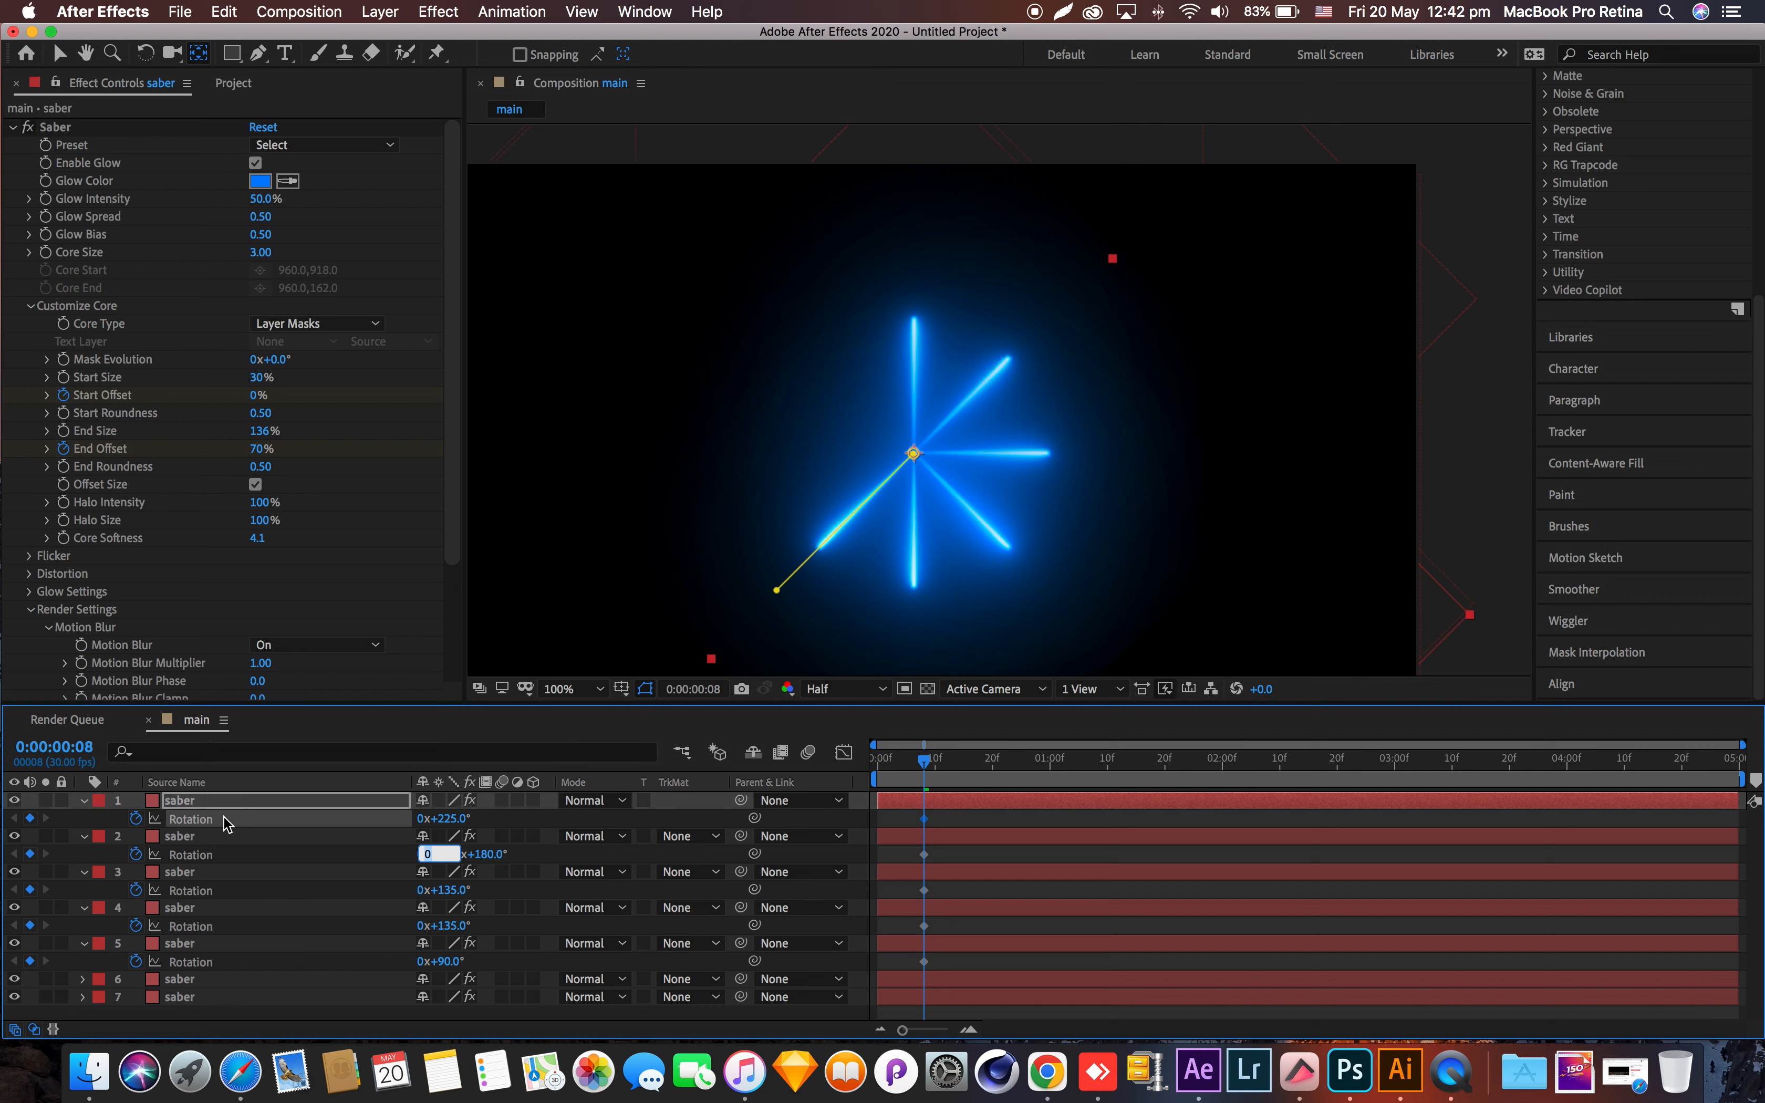
{"action": "key", "text": "Return"}
- Duplicate the 225° saber layer and rotate the new copy by another 45° to 270°
{"action": "key", "text": "super+d"}
{"action": "key", "text": "r"}
{"action": "left_click", "coordinate": [462, 819]}
{"action": "type", "text": "+45"}
{"action": "key", "text": "Tab"}
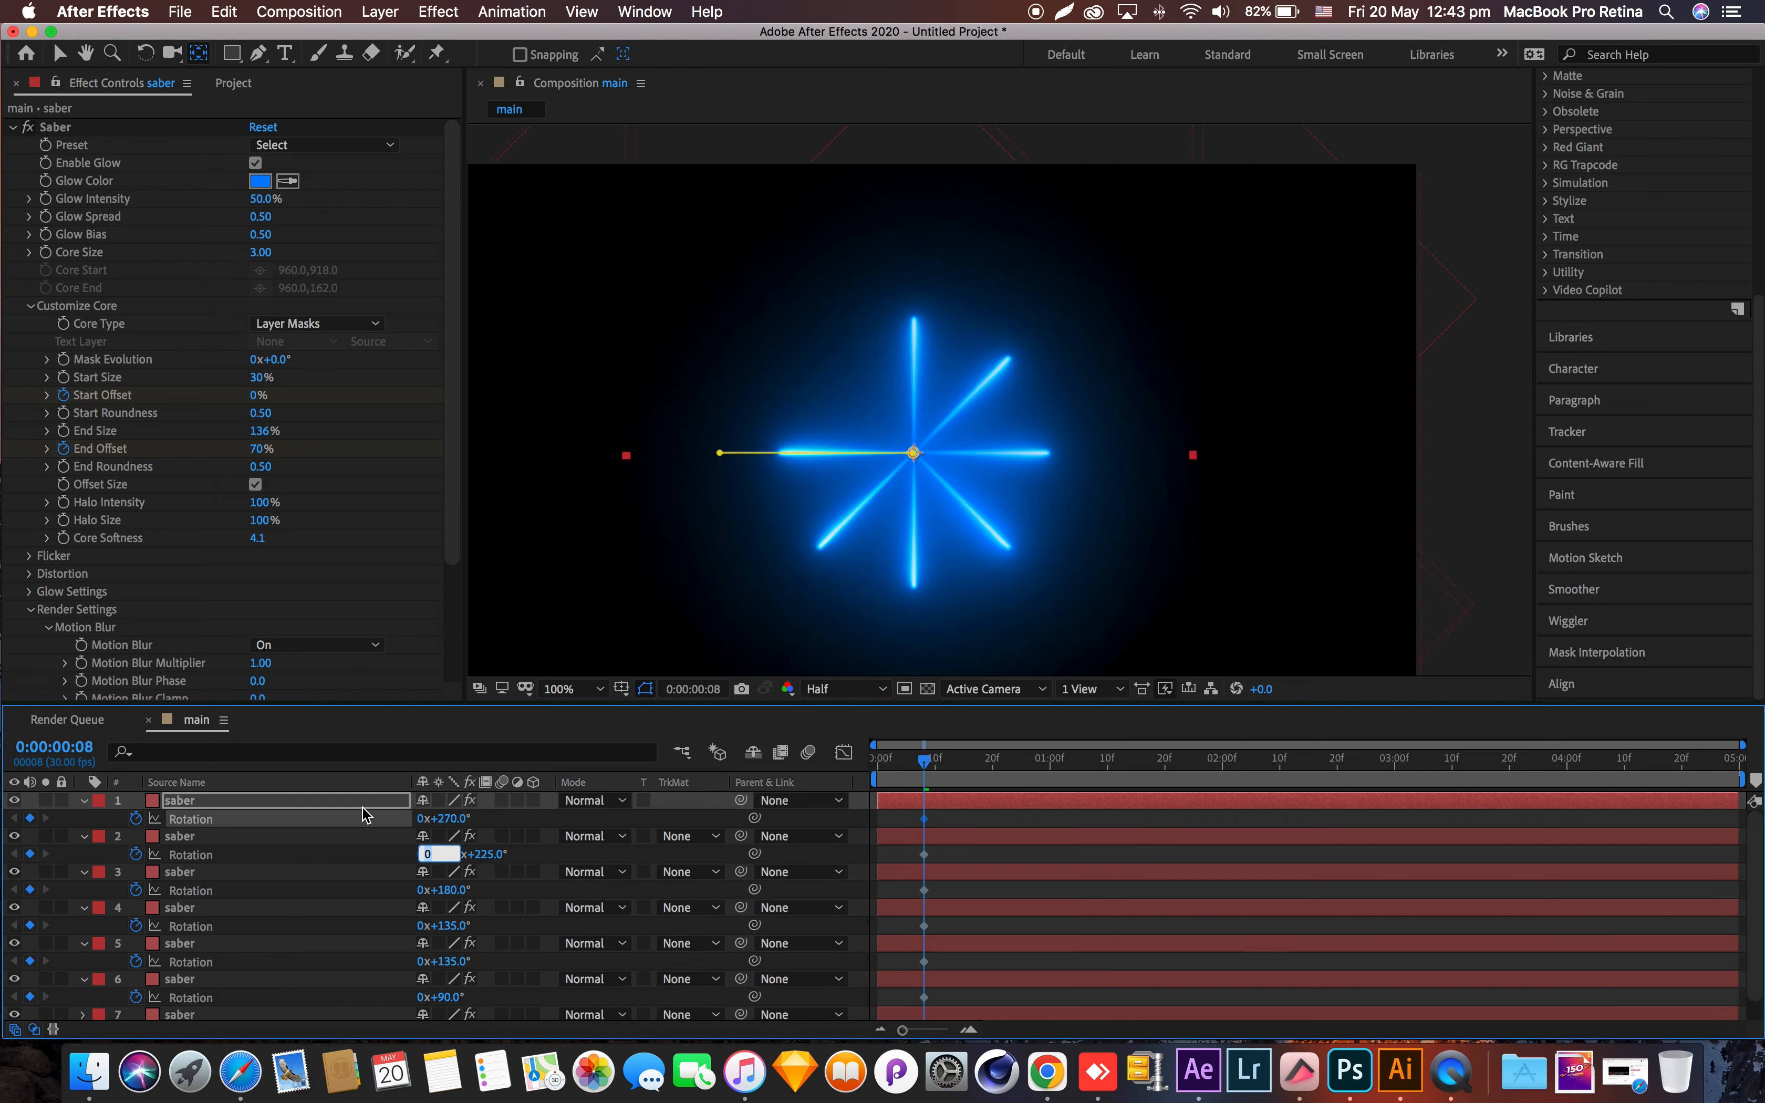
{"action": "key", "text": "Return"}
- Duplicate the 270° saber layer and rotate the new copy by another 45° to 315°
{"action": "key", "text": "super+d"}
{"action": "key", "text": "r"}
{"action": "left_click", "coordinate": [459, 818]}
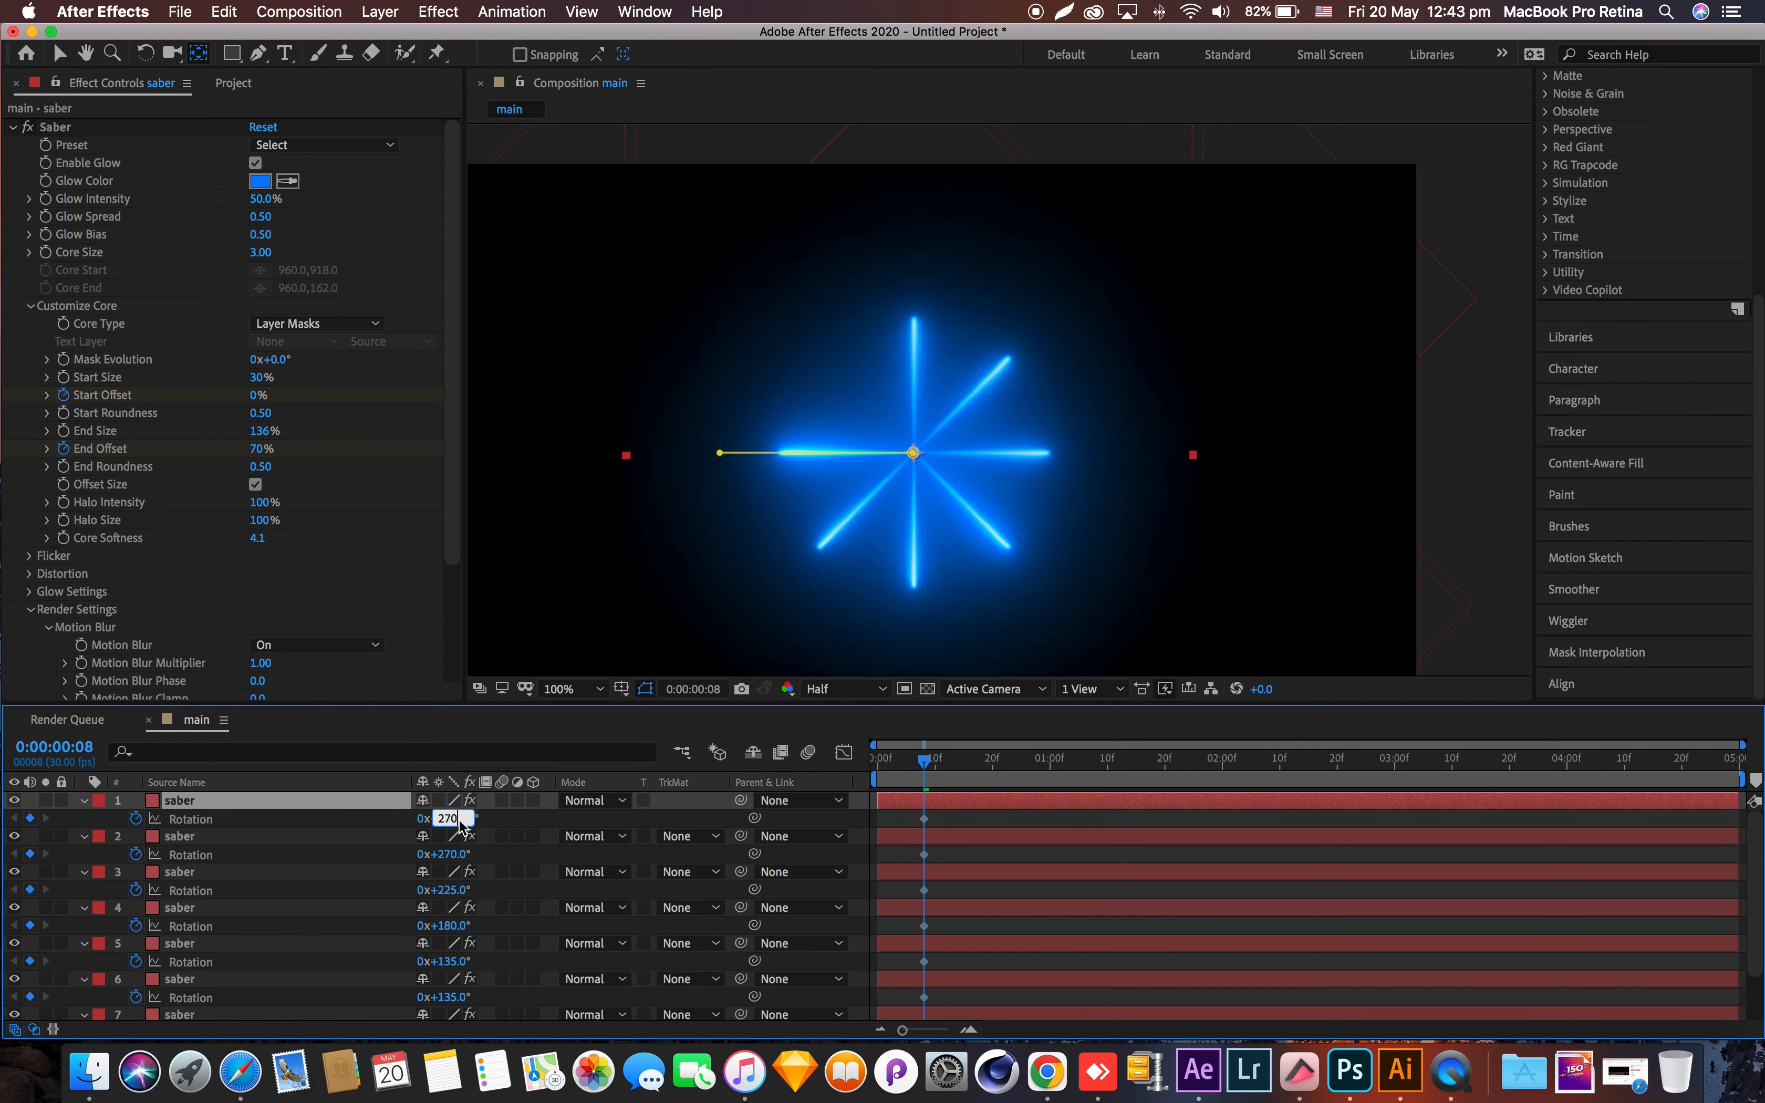
{"action": "key", "text": "Tab"}
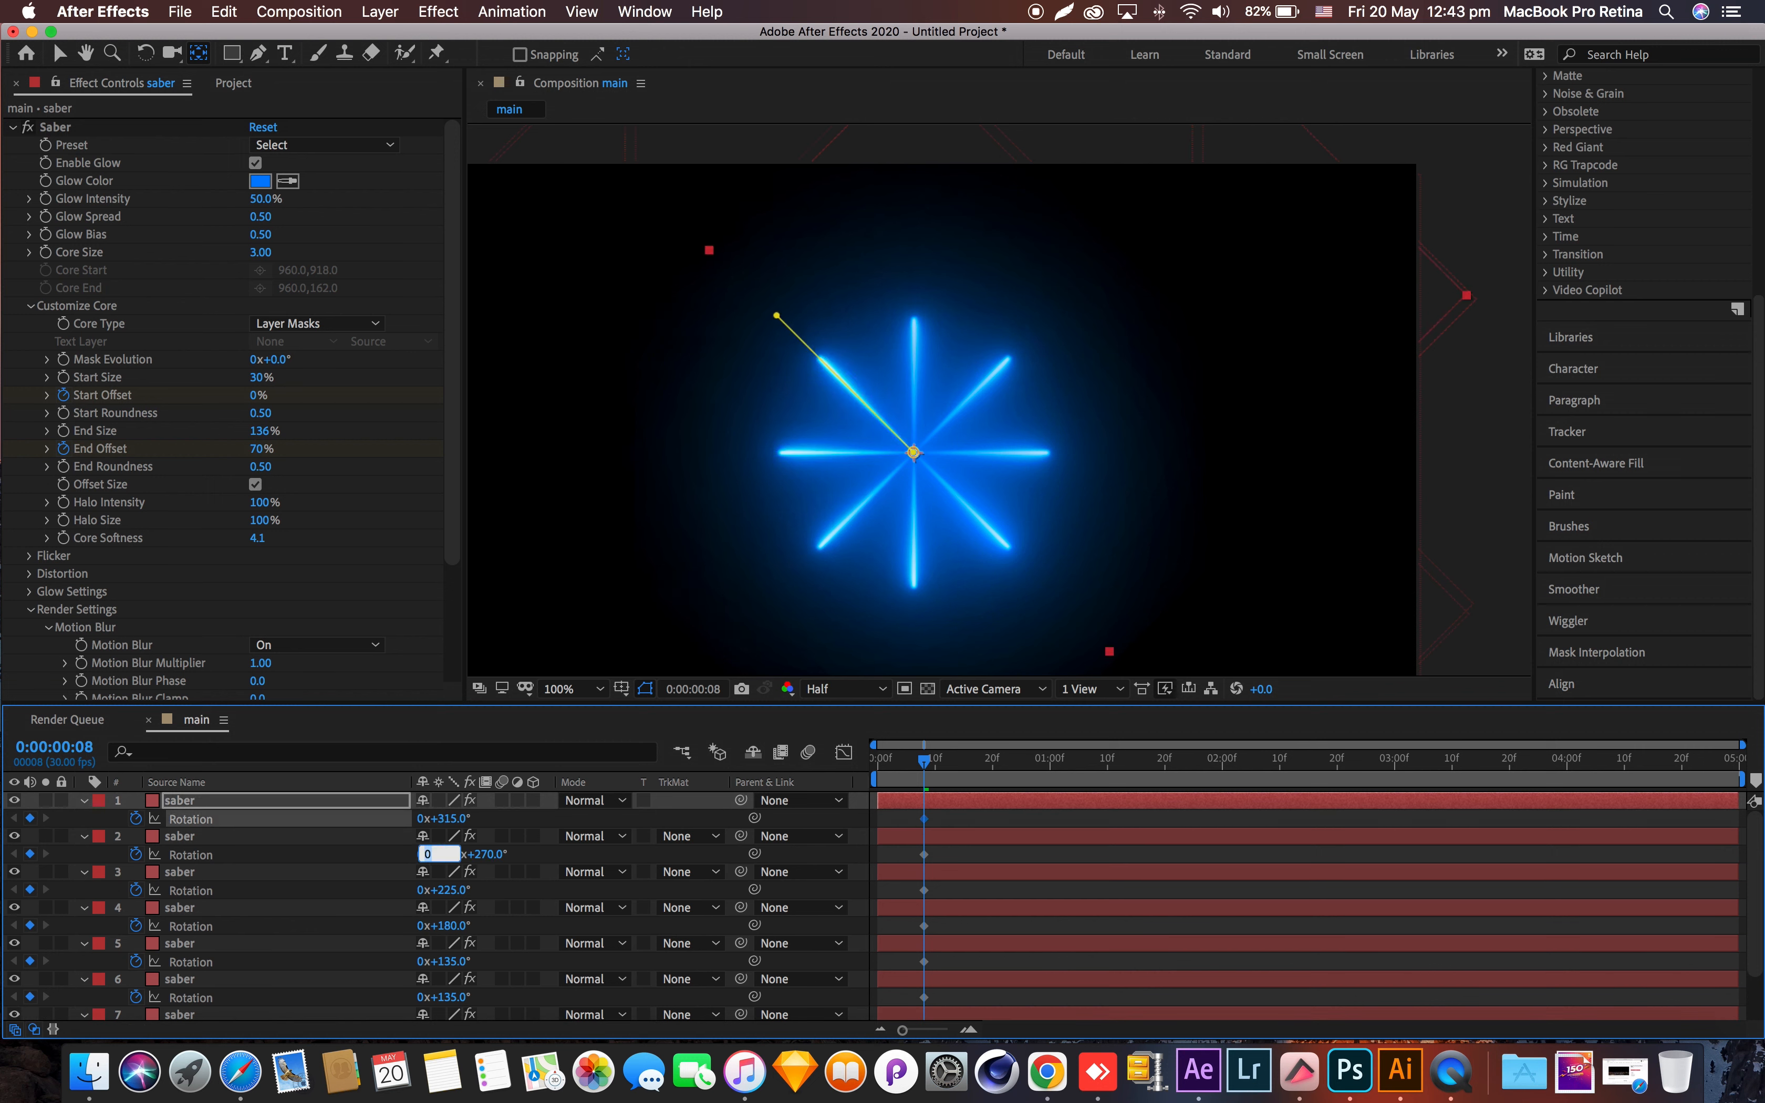
- Collapse the expanded rotation properties of all saber layers and preview the full radial burst
{"action": "left_click", "coordinate": [84, 801]}
{"action": "left_click", "coordinate": [84, 818]}
{"action": "left_click", "coordinate": [85, 837]}
{"action": "left_click", "coordinate": [84, 854]}
{"action": "left_click", "coordinate": [84, 872]}
{"action": "left_click", "coordinate": [84, 889]}
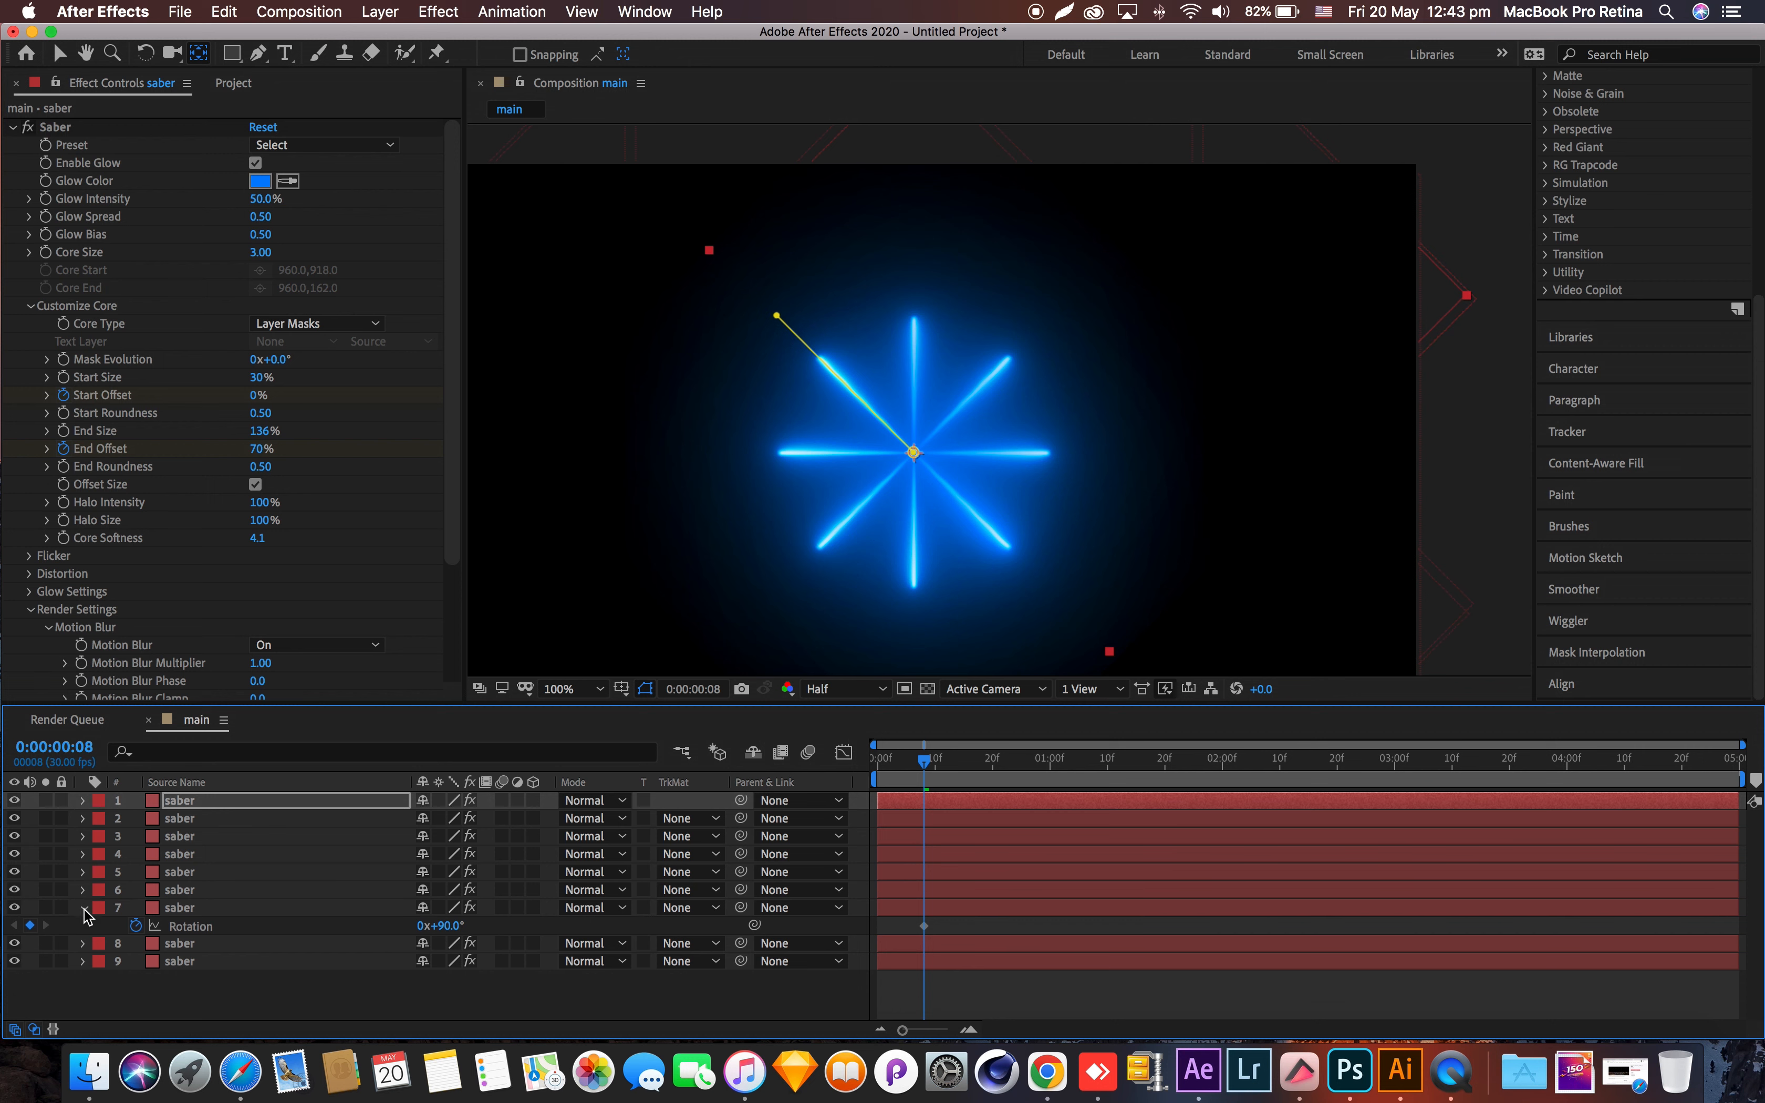
{"action": "left_click", "coordinate": [84, 908]}
{"action": "key", "text": "space"}
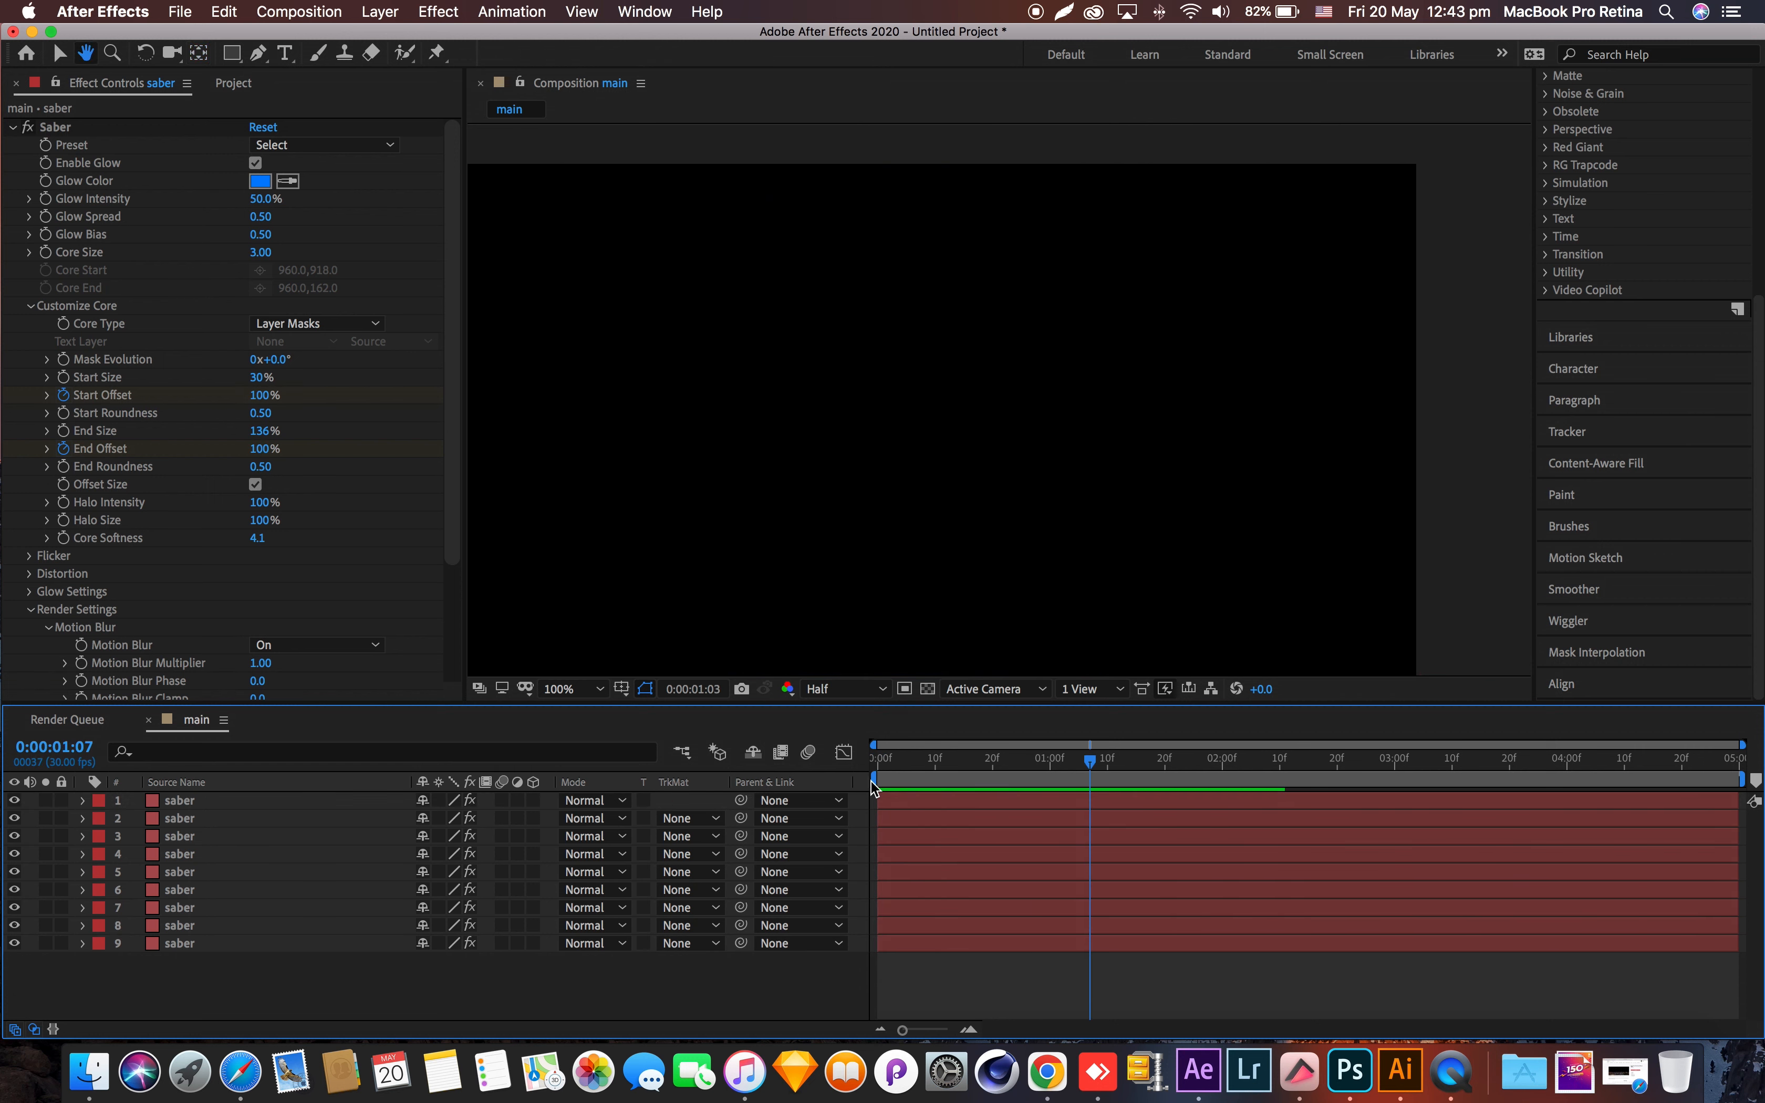
- Save the project as firework in the Firework folder on the Desktop
{"action": "key", "text": "super+s"}
{"action": "left_click", "coordinate": [879, 252]}
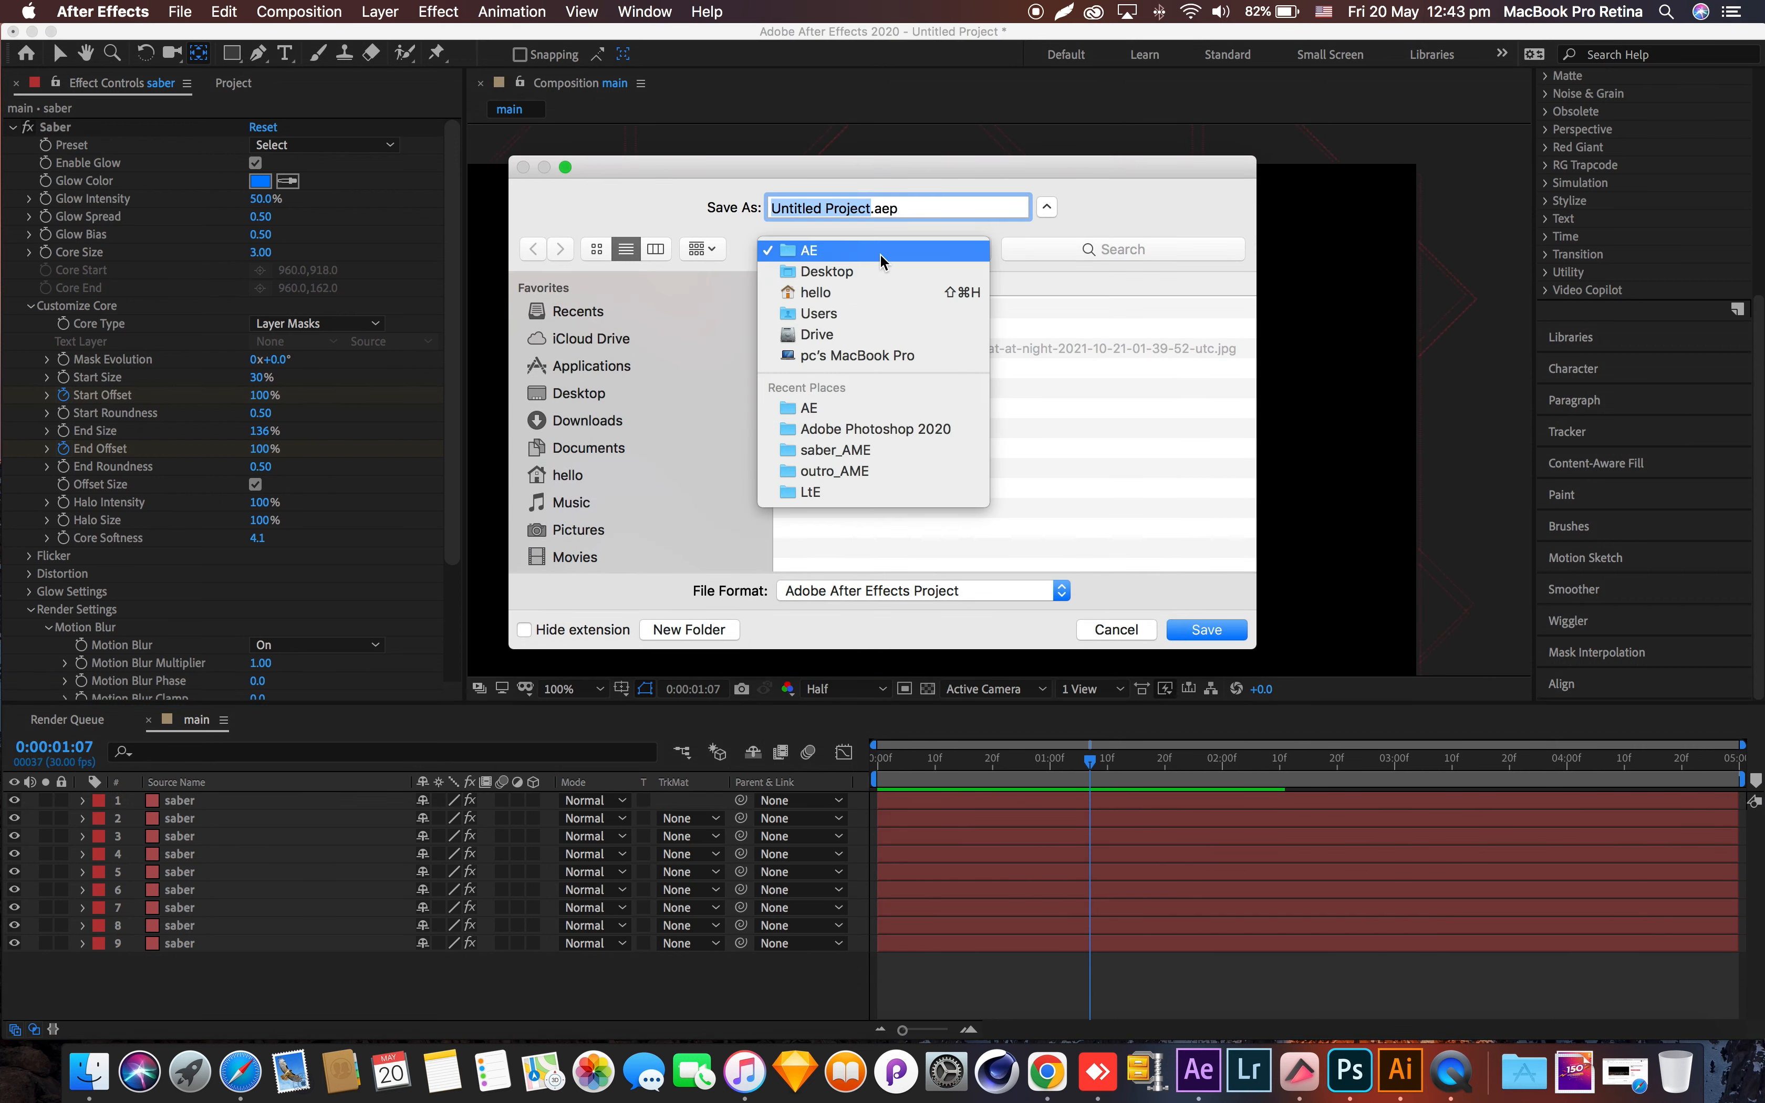
{"action": "left_click", "coordinate": [865, 274]}
{"action": "left_click", "coordinate": [937, 207]}
{"action": "key", "text": "super+a"}
{"action": "type", "text": "fire"}
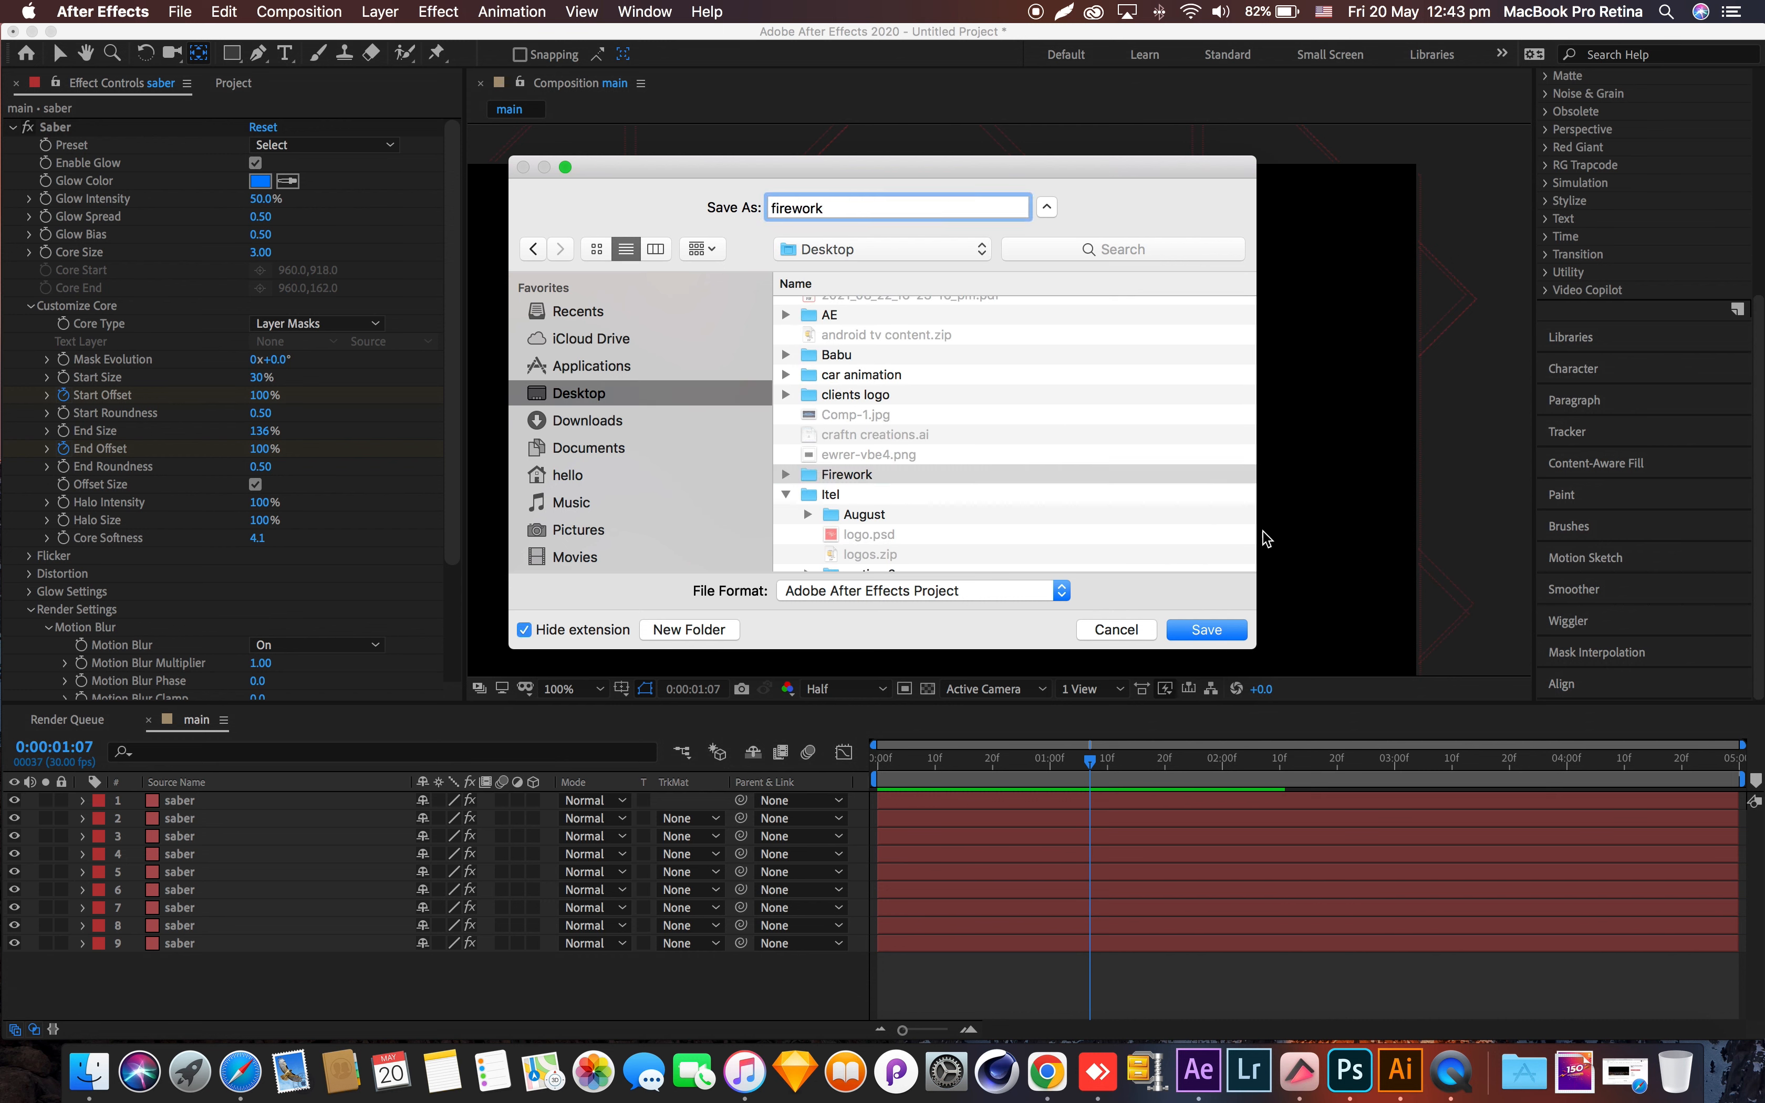
{"action": "left_click", "coordinate": [1204, 631]}
{"action": "left_click", "coordinate": [1204, 631]}
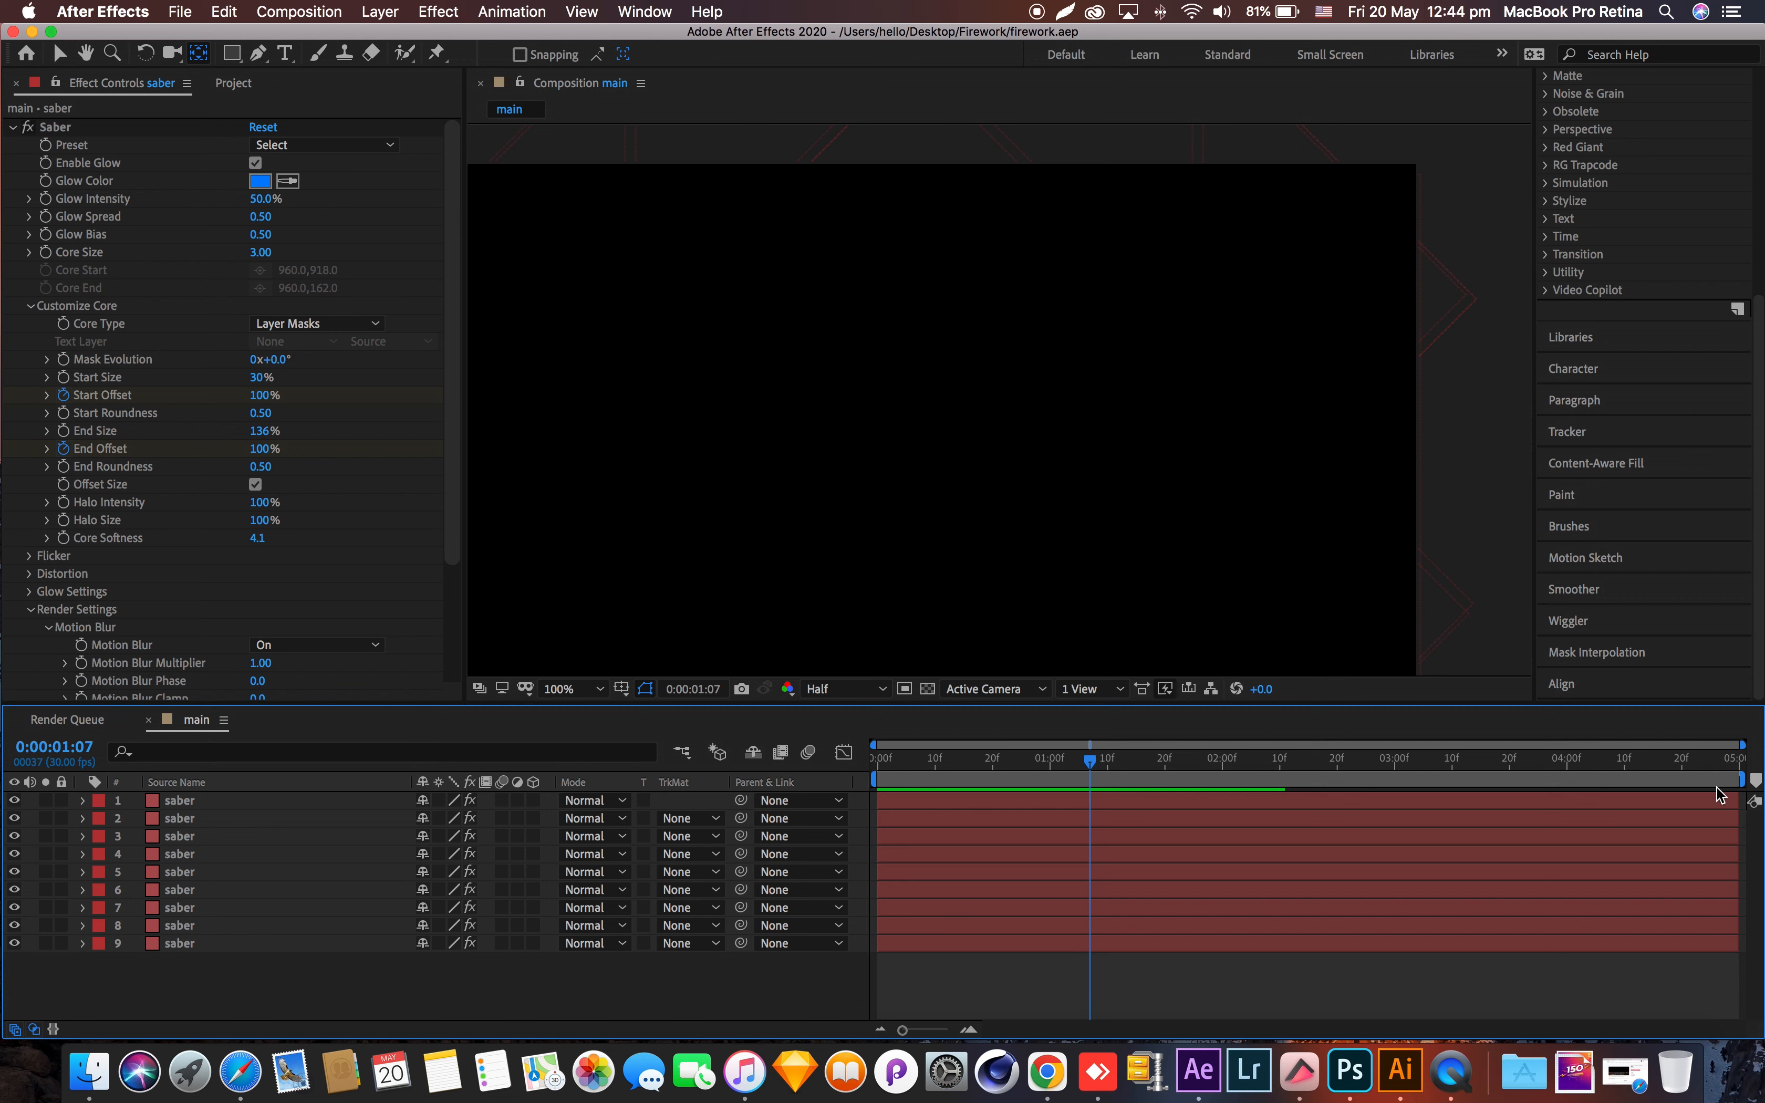
- Shorten the work area to end at about 1 second 16 frames and save the project
{"action": "left_click_drag", "start_coordinate": [1741, 779], "coordinate": [1144, 780]}
{"action": "key", "text": "Home"}
{"action": "key", "text": "super+s"}
- Pre-compose all nine saber layers into a new composition named saber 1
{"action": "left_click", "coordinate": [240, 801]}
{"action": "left_click", "coordinate": [225, 944], "text": "shift"}
{"action": "right_click", "coordinate": [221, 946]}
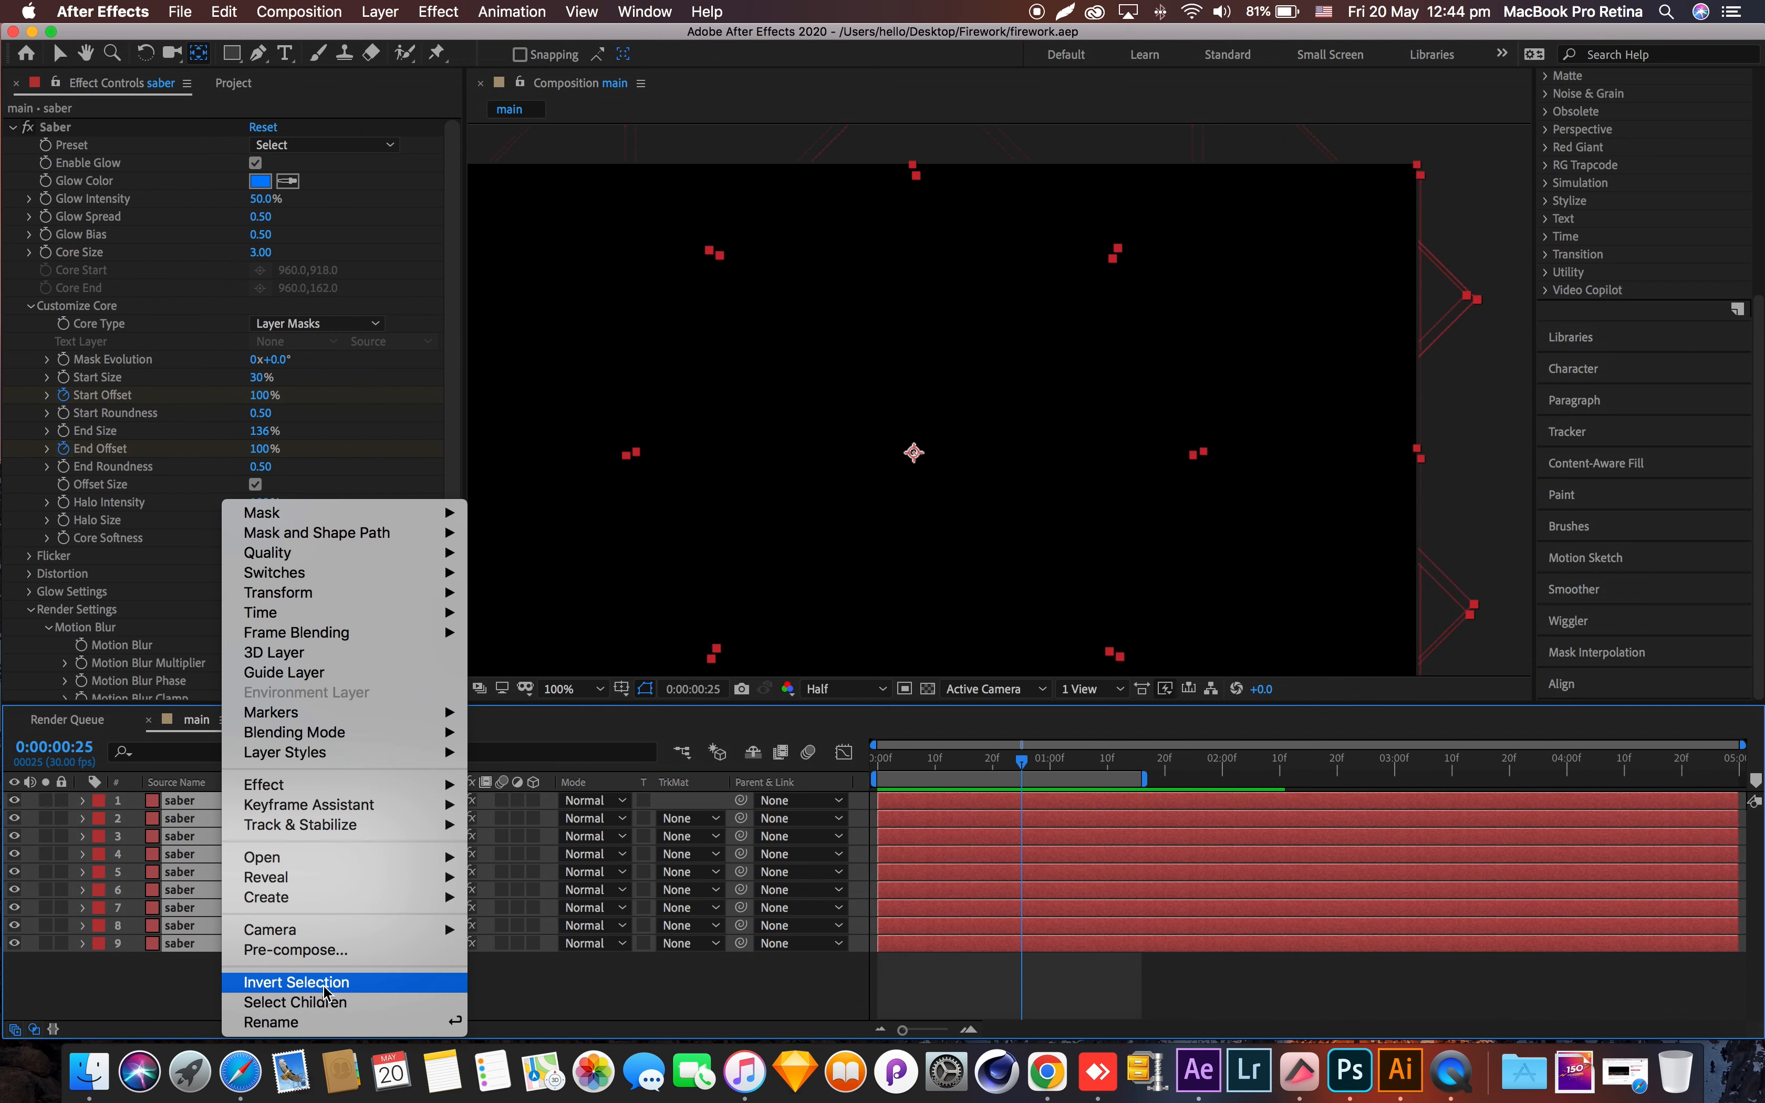
{"action": "left_click", "coordinate": [325, 950]}
{"action": "type", "text": "saber 1"}
{"action": "key", "text": "Return"}
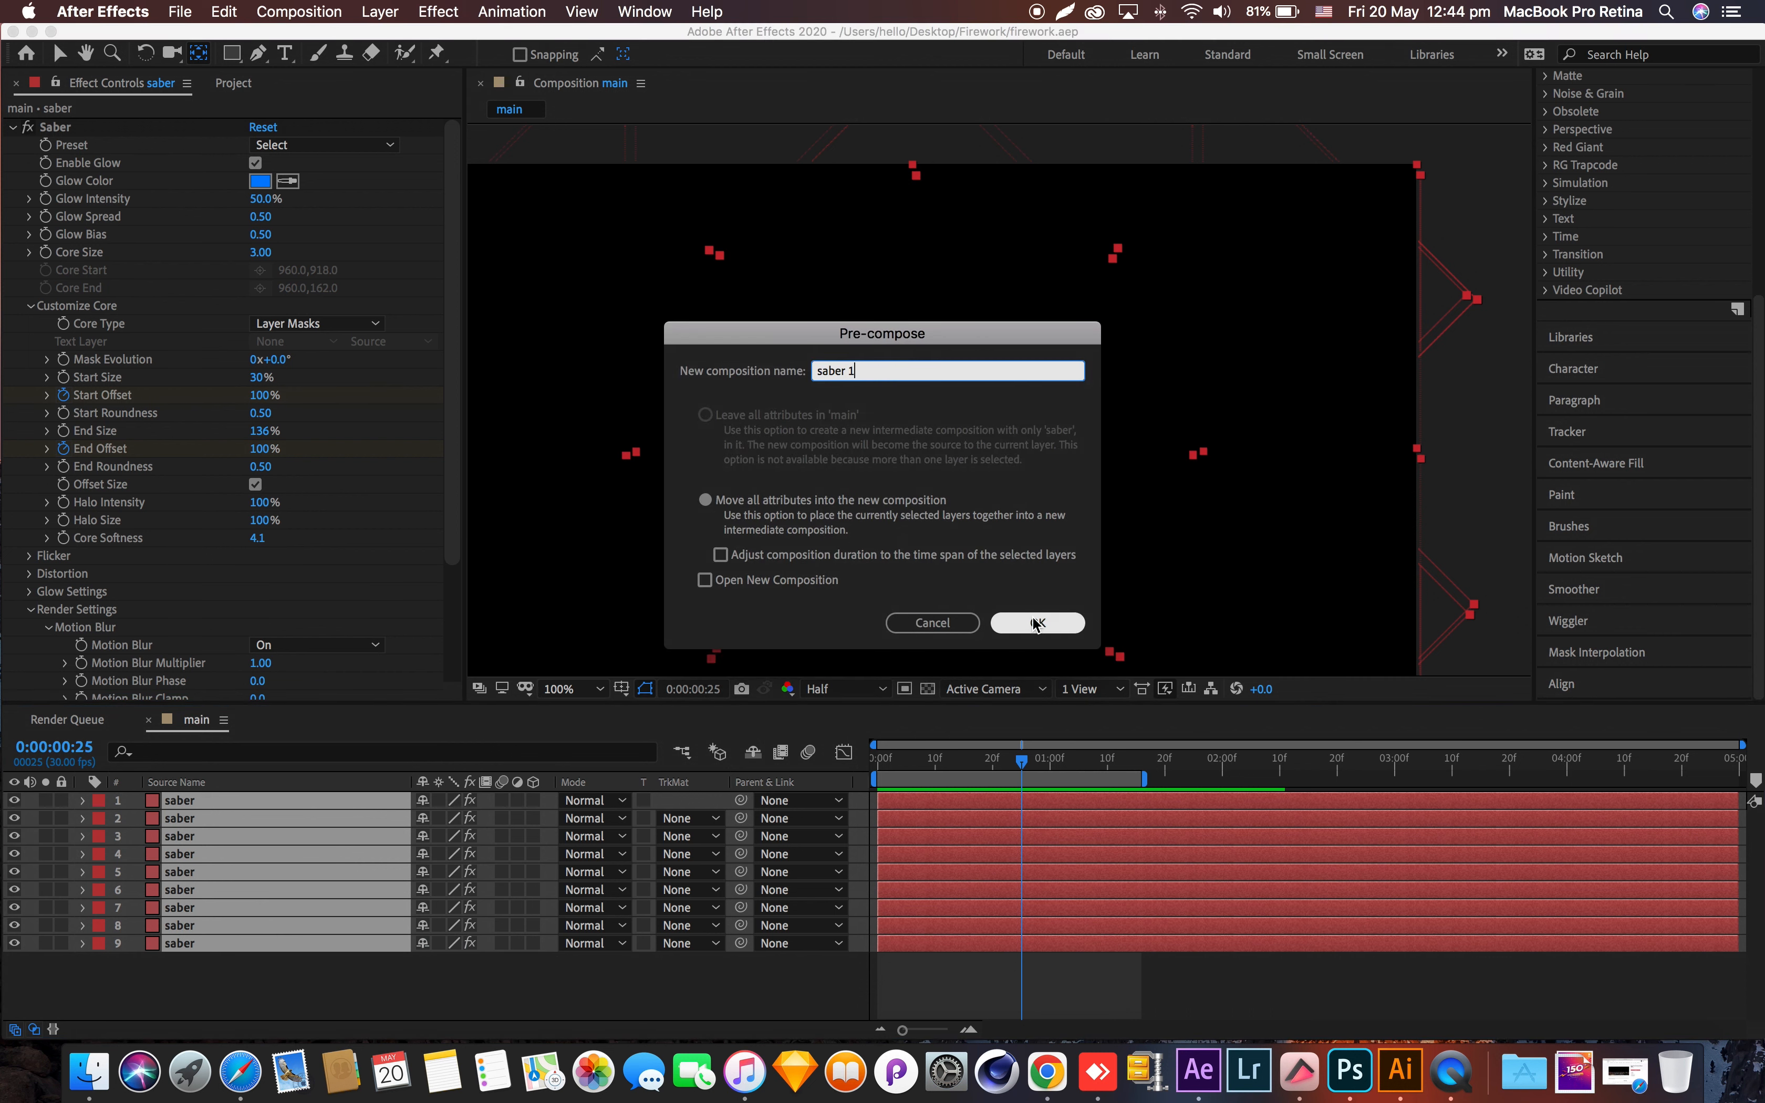
- Duplicate the saber 1 precomp layer in the main composition and rename the copy saber 2
{"action": "key", "text": "super+d"}
{"action": "double_click", "coordinate": [321, 808]}
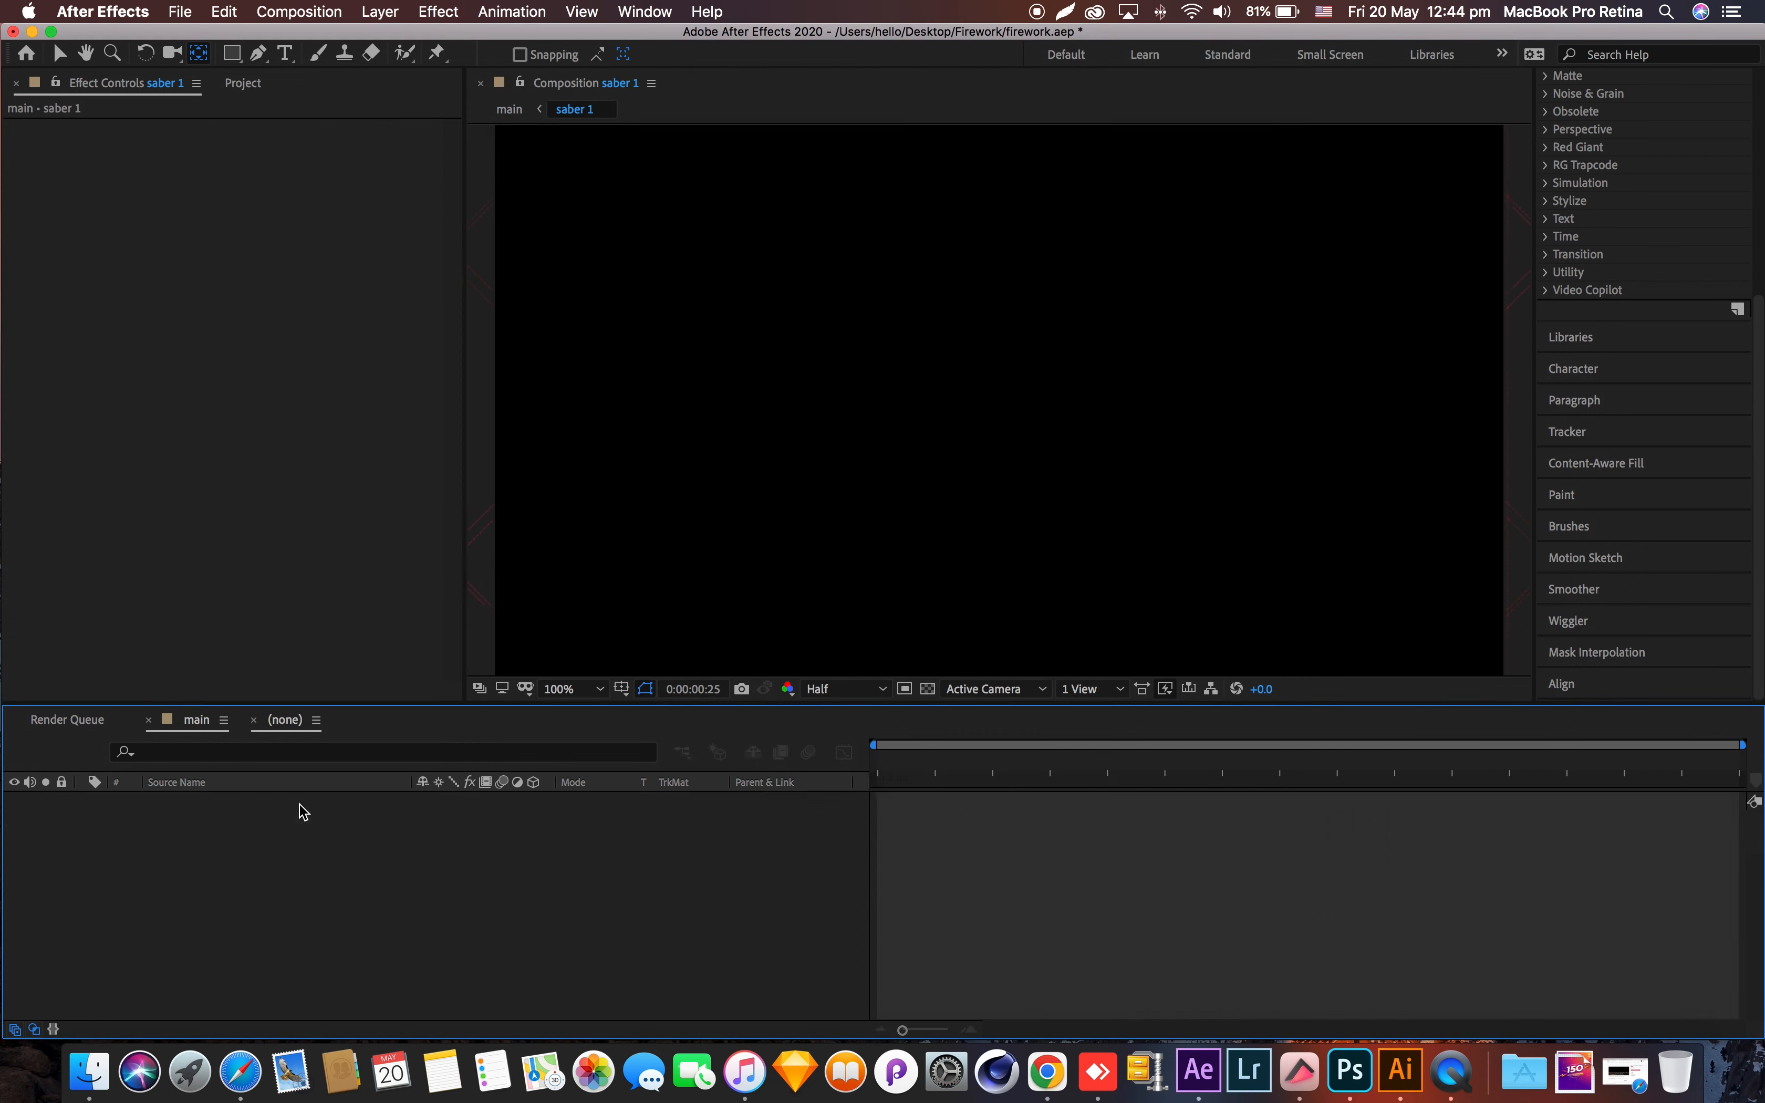
{"action": "left_click", "coordinate": [252, 721]}
{"action": "right_click", "coordinate": [206, 803]}
{"action": "left_click", "coordinate": [255, 1022]}
{"action": "left_click", "coordinate": [213, 801]}
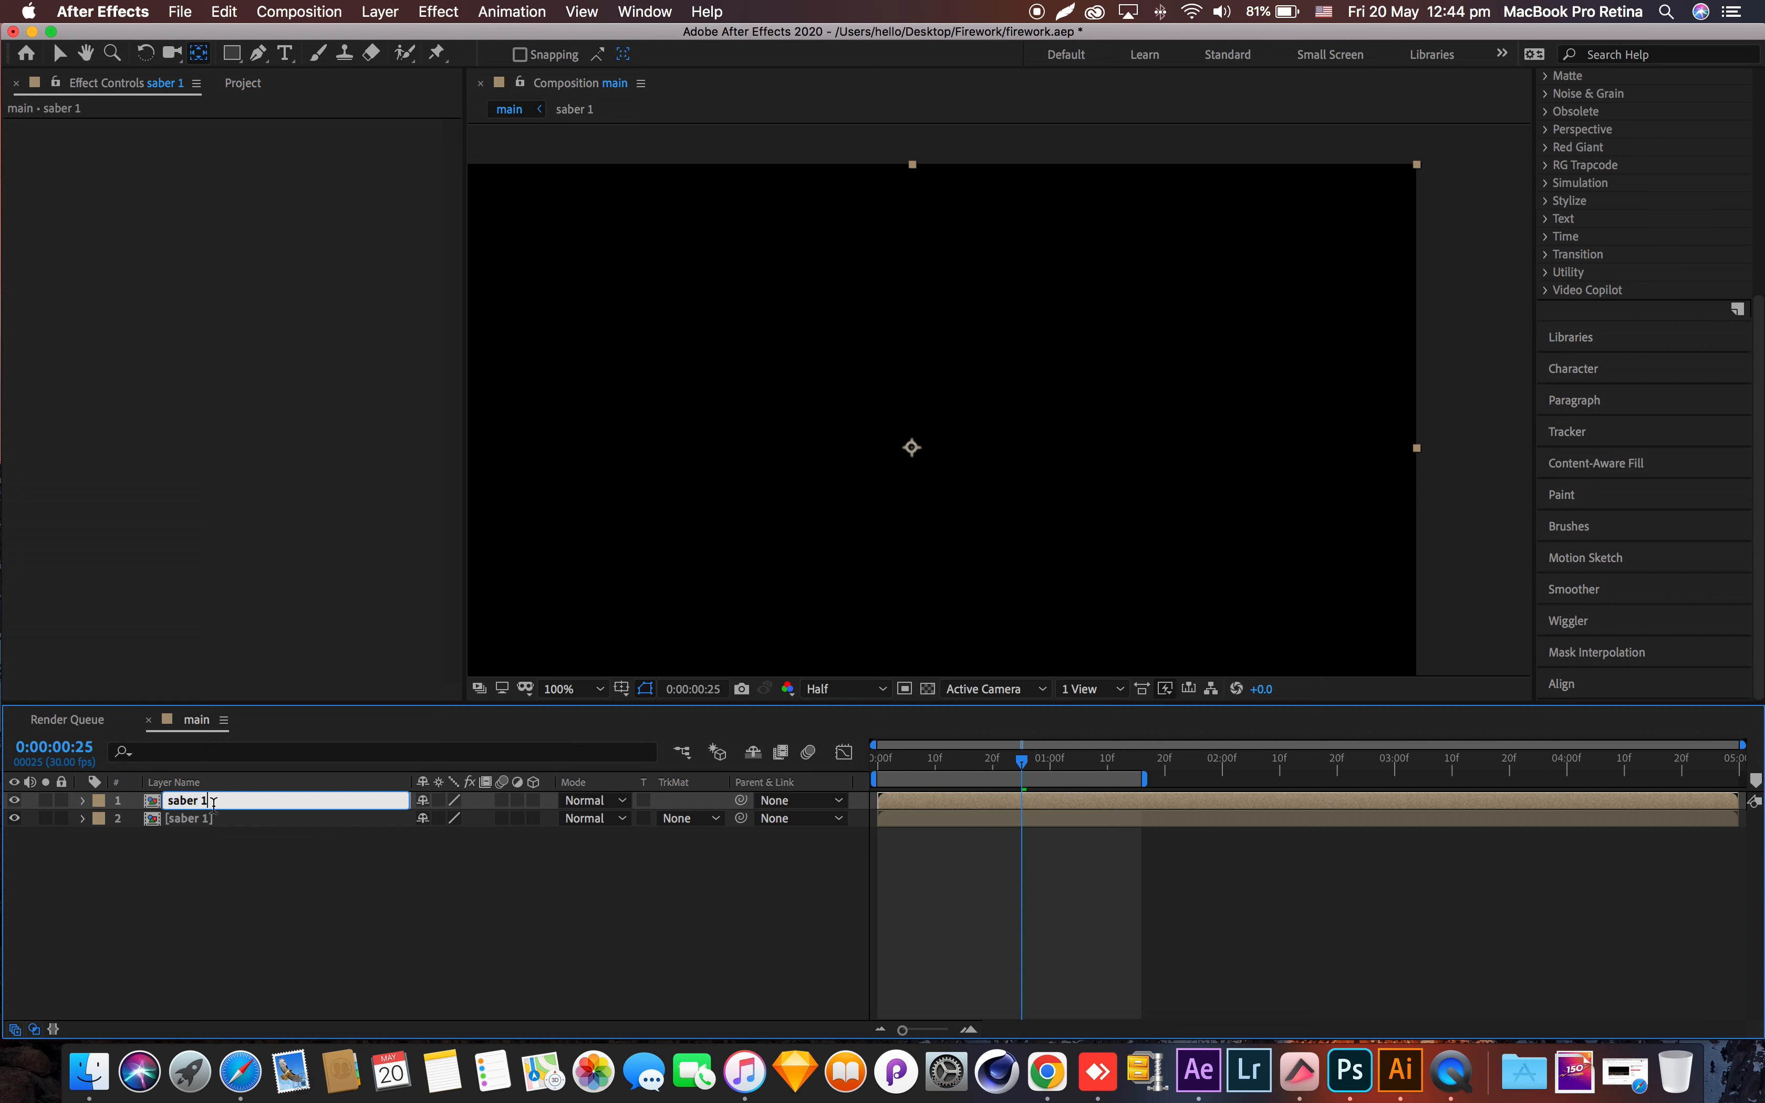
{"action": "type", "text": "2"}
{"action": "key", "text": "Return"}
- Rotate the saber 2 layer to 23° and scale it down to 73% while its beams are visible
{"action": "key", "text": "space"}
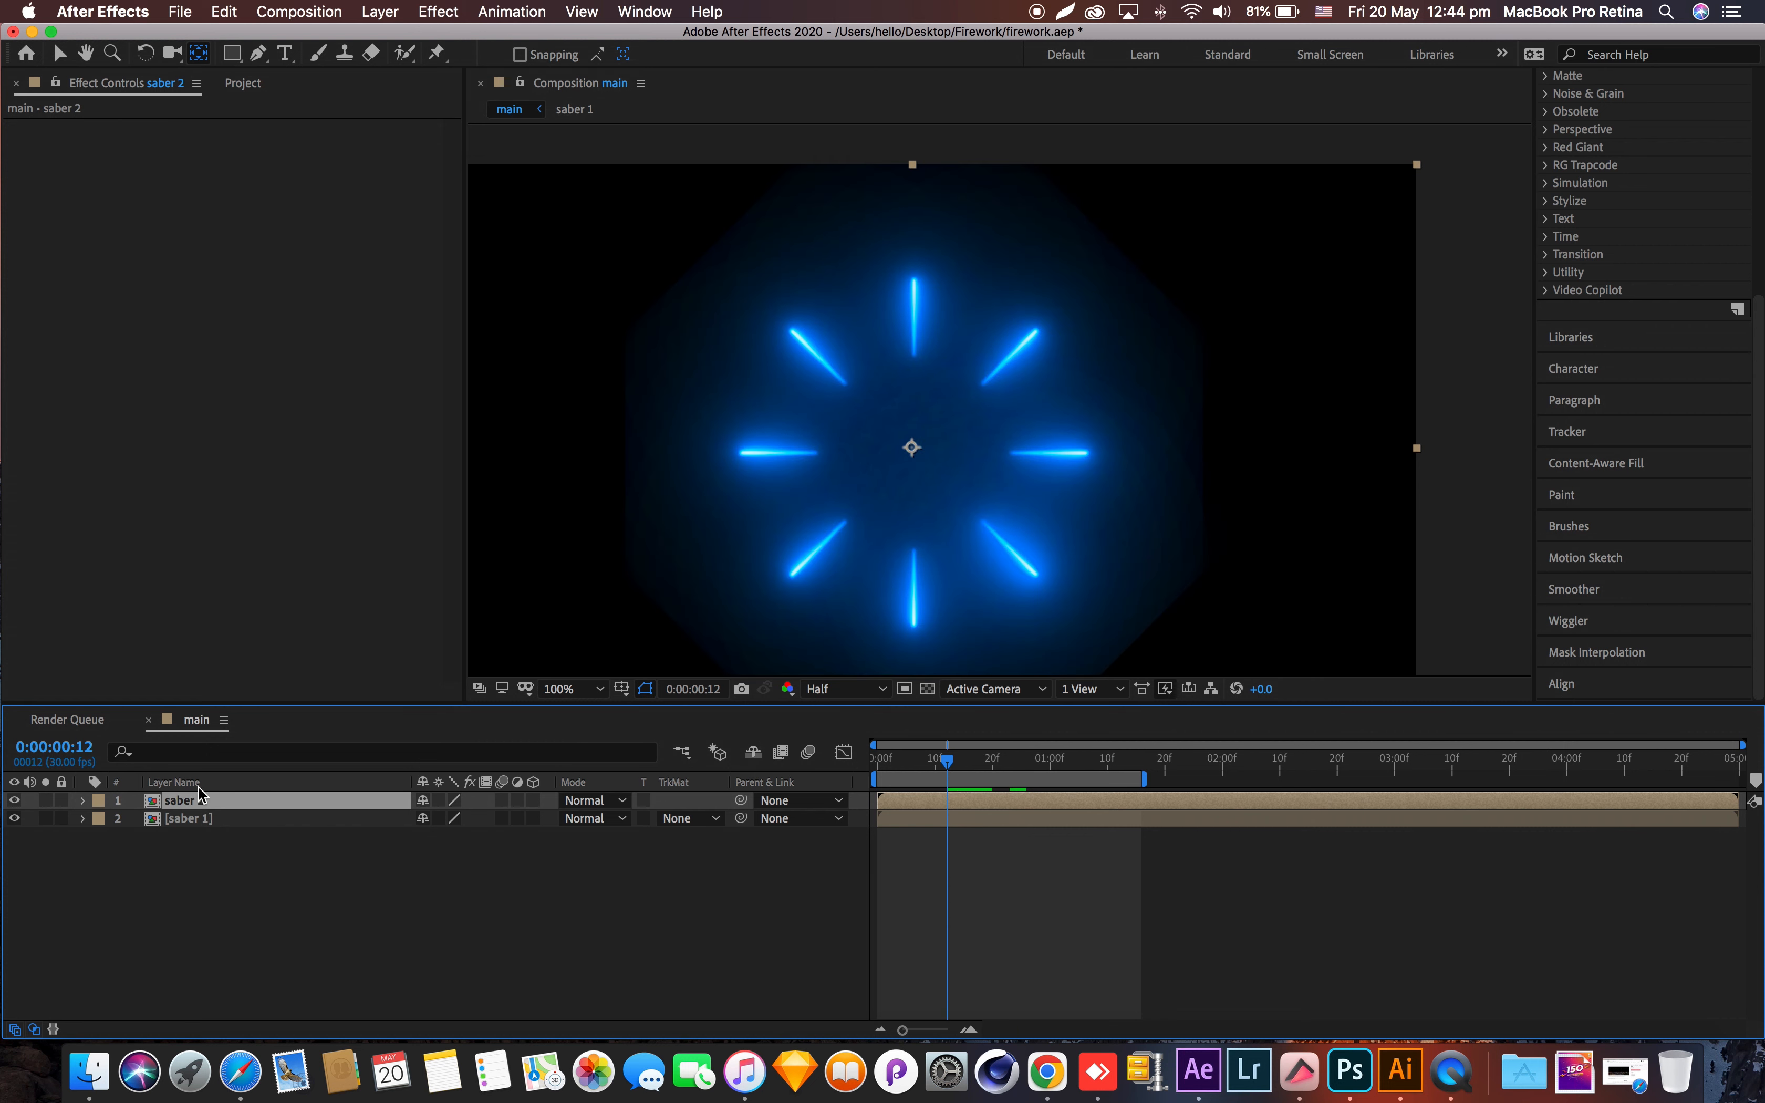
{"action": "key", "text": "r"}
{"action": "left_click_drag", "start_coordinate": [440, 820], "coordinate": [464, 821]}
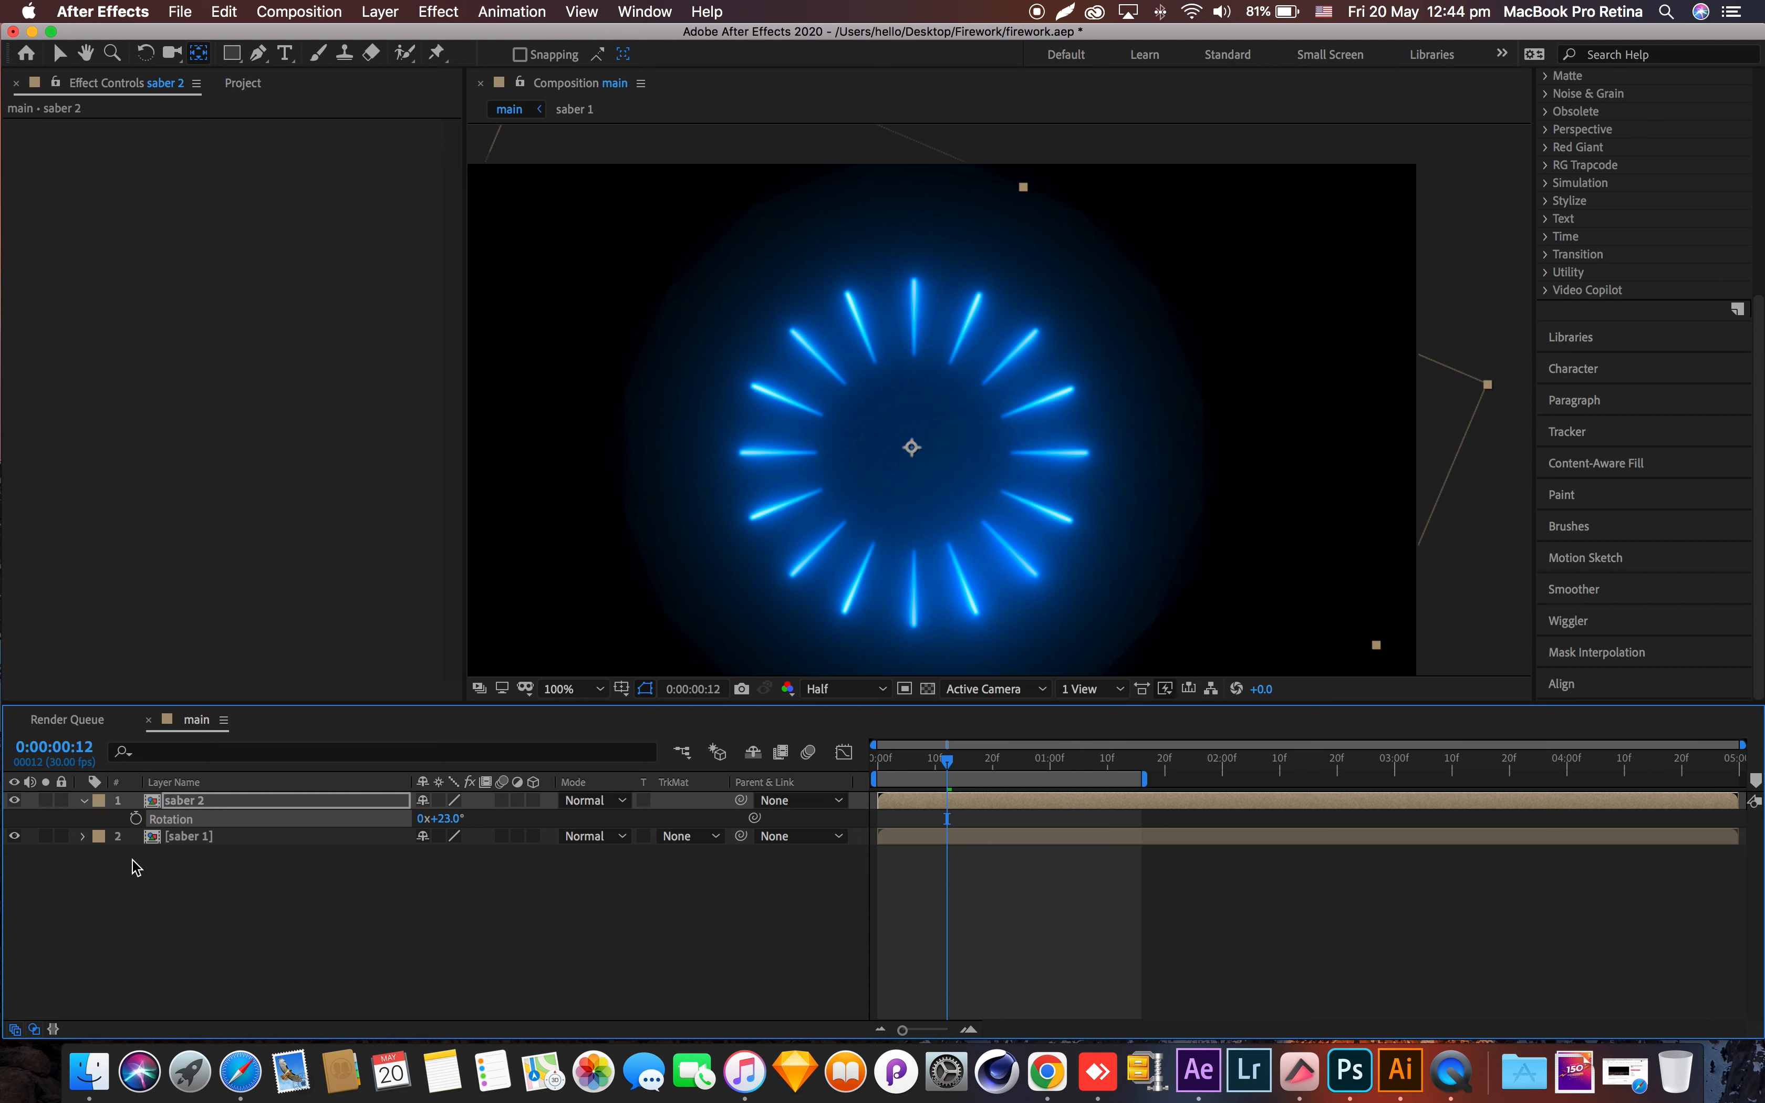
{"action": "left_click", "coordinate": [84, 802]}
{"action": "left_click", "coordinate": [84, 801]}
{"action": "left_click", "coordinate": [84, 801]}
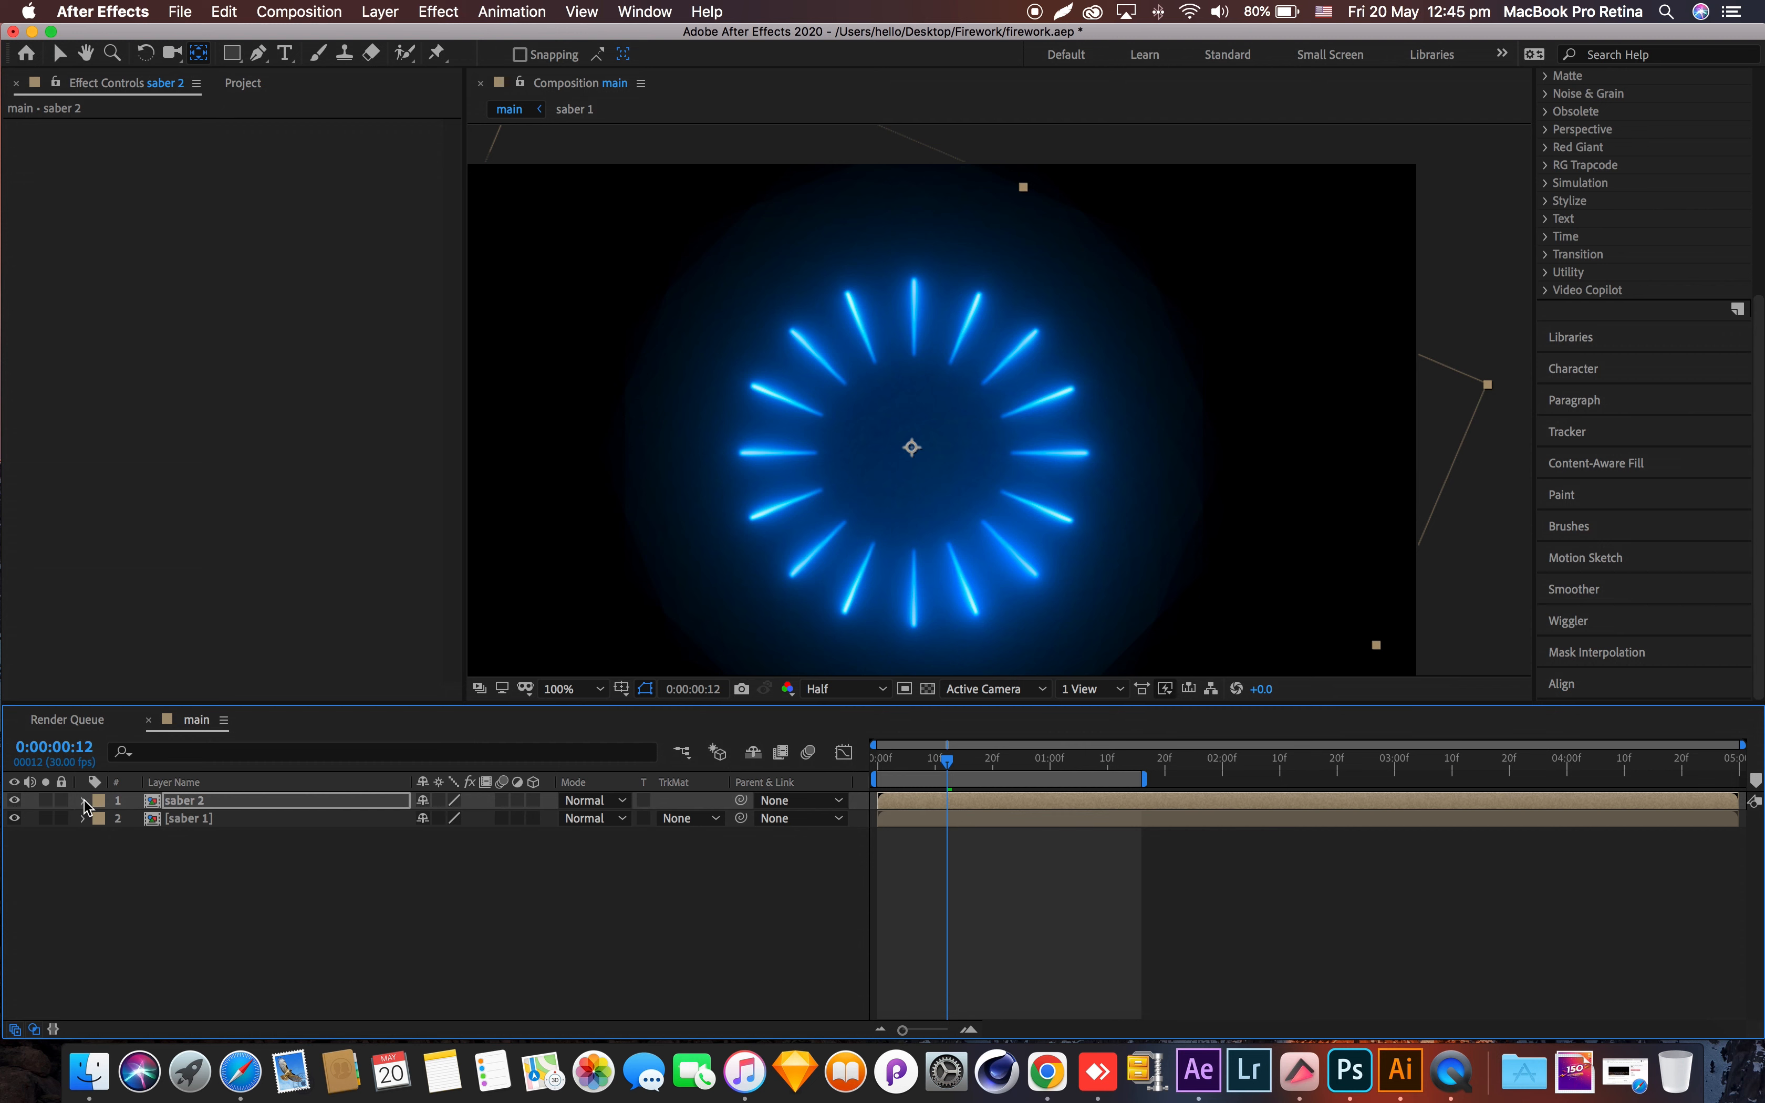
{"action": "key", "text": "s"}
{"action": "left_click_drag", "start_coordinate": [451, 821], "coordinate": [423, 823]}
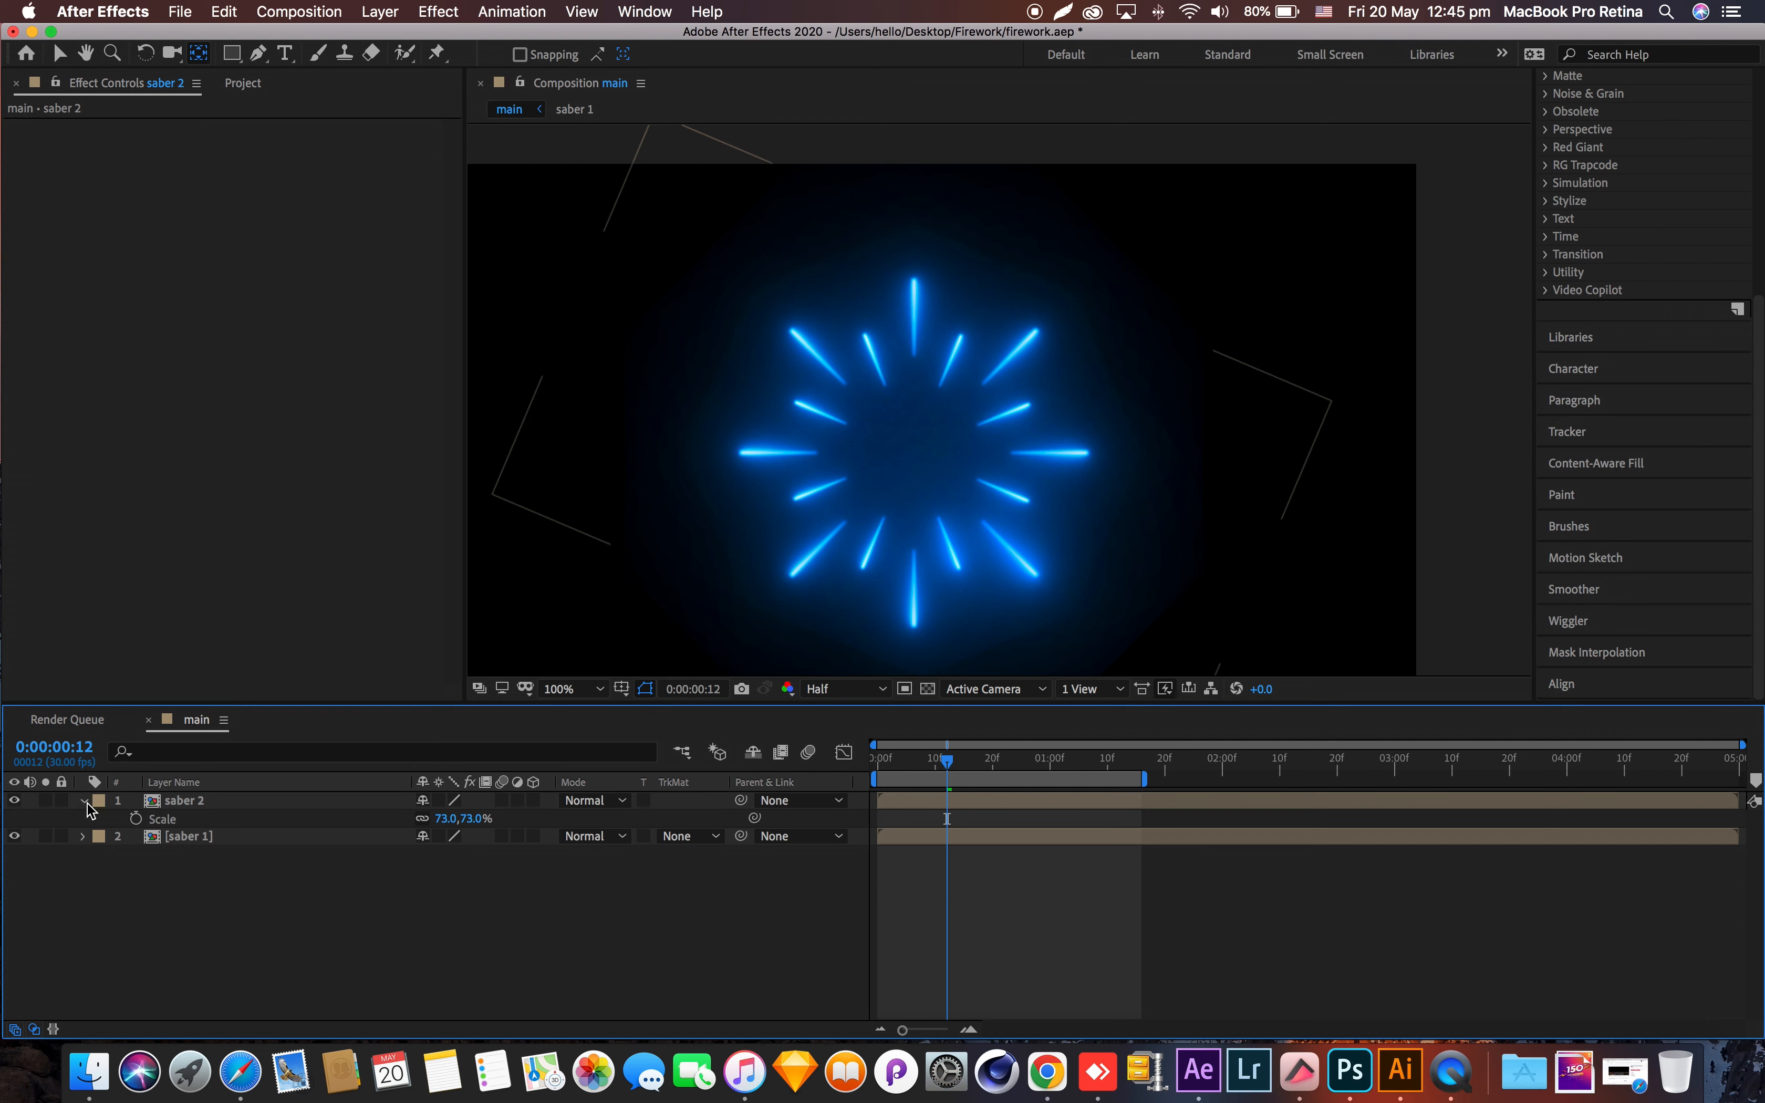
- Duplicate the saber 2 layer, setting the copy's scale to 42% and its rotation to 45°
{"action": "left_click", "coordinate": [228, 800]}
{"action": "key", "text": "super+d"}
{"action": "key", "text": "s"}
{"action": "left_click_drag", "start_coordinate": [444, 819], "coordinate": [479, 839]}
{"action": "key", "text": "shift+r"}
{"action": "left_click", "coordinate": [453, 837]}
{"action": "type", "text": "45"}
{"action": "key", "text": "Return"}
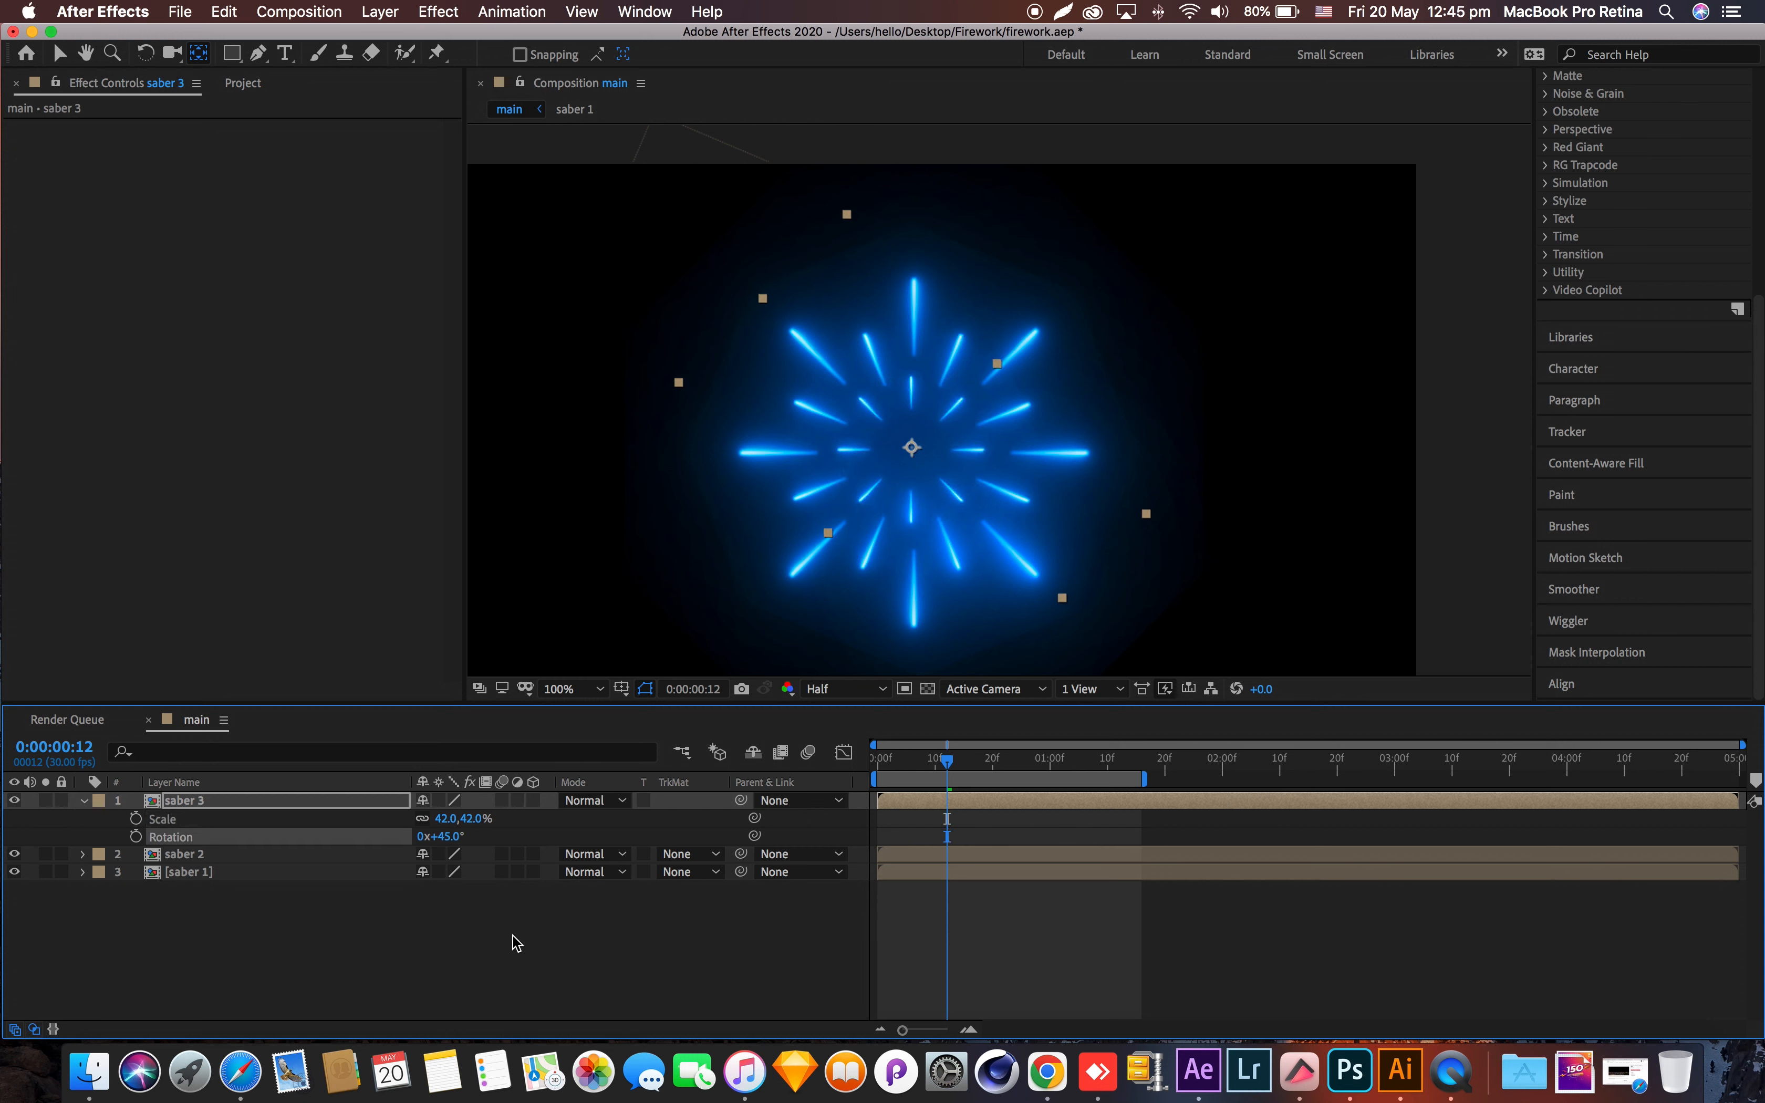
{"action": "left_click", "coordinate": [83, 801]}
- Stagger the layers so saber 2 starts at about frame 4 and saber 3 at about frame 8, and preview the timing
{"action": "left_click", "coordinate": [60, 53]}
{"action": "left_click", "coordinate": [1005, 819], "text": "shift"}
{"action": "left_click_drag", "start_coordinate": [1004, 818], "coordinate": [870, 773]}
{"action": "left_click", "coordinate": [975, 862]}
{"action": "key", "text": "space"}
{"action": "key", "text": "space"}
- Give the composition view more height and set its preview resolution to Full
{"action": "left_click_drag", "start_coordinate": [828, 705], "coordinate": [835, 749]}
{"action": "left_click", "coordinate": [834, 734]}
{"action": "left_click", "coordinate": [829, 784]}
- Play the staggered burst from the first frame and save the project
{"action": "left_click_drag", "start_coordinate": [992, 811], "coordinate": [871, 814]}
{"action": "key", "text": "space"}
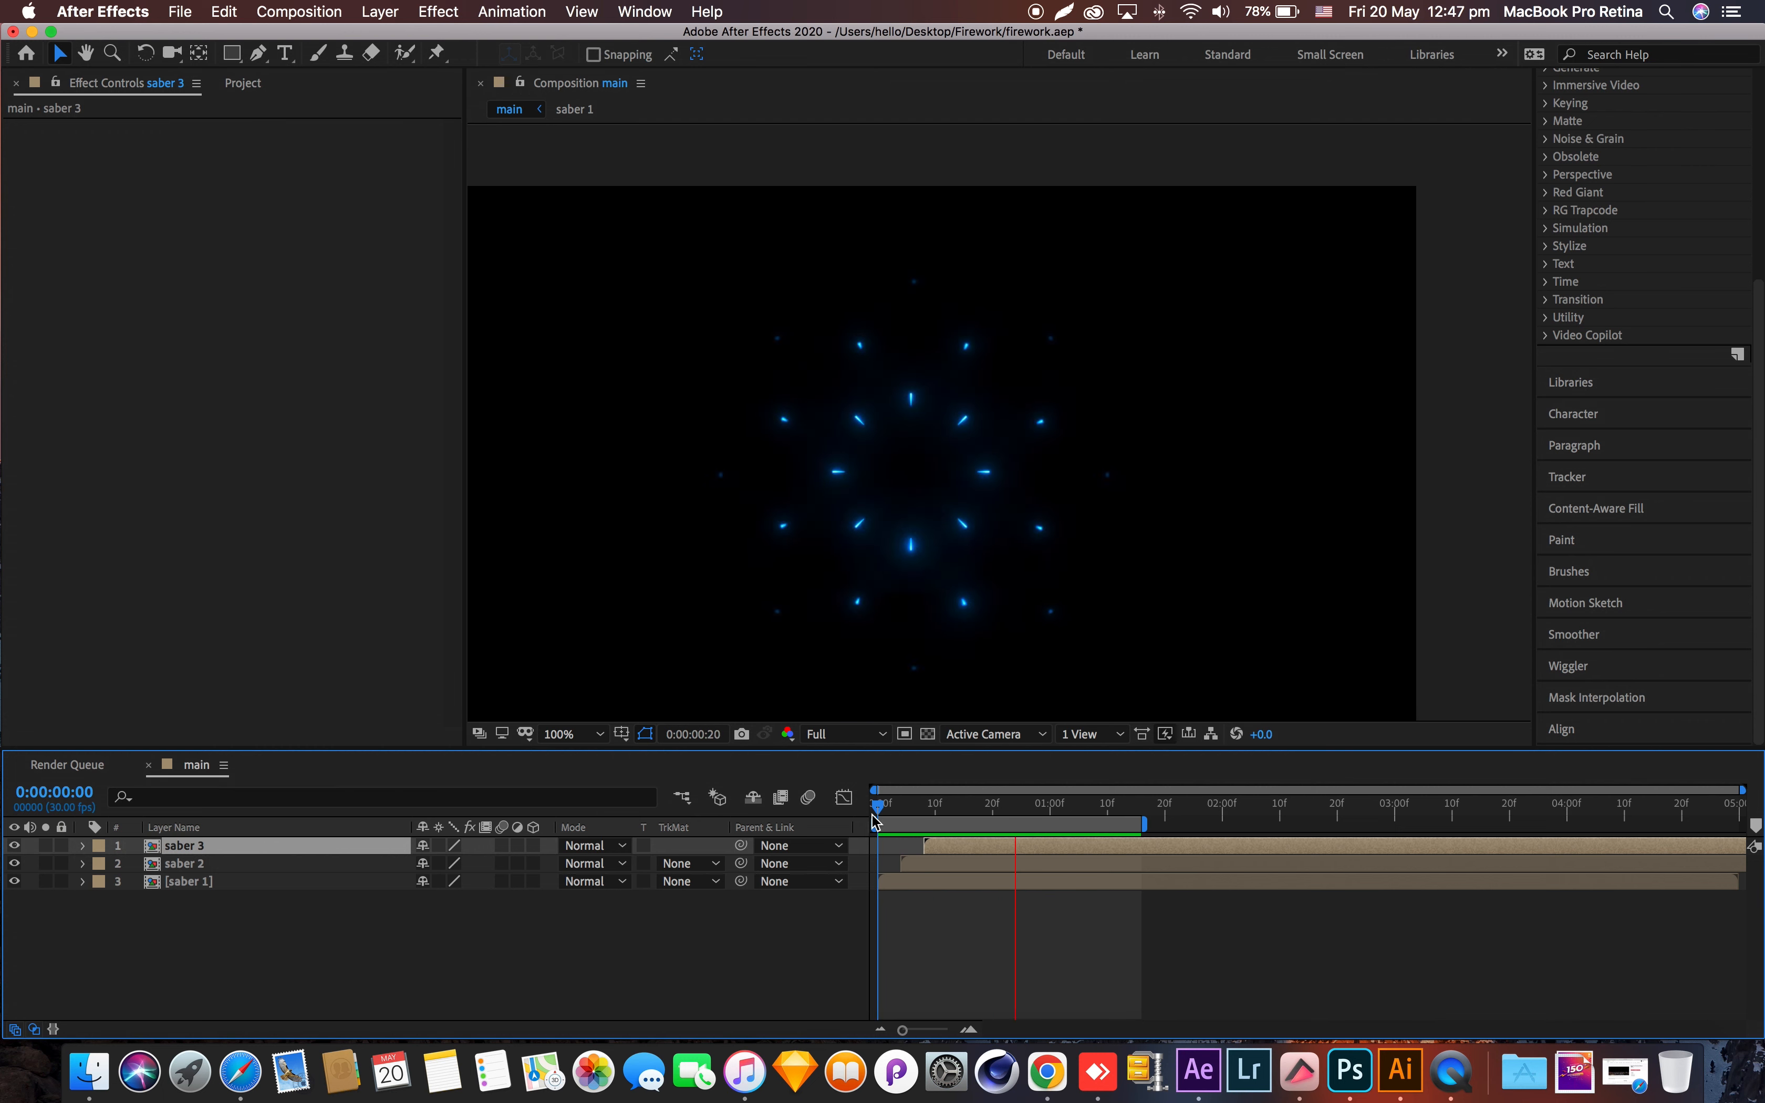
{"action": "key", "text": "space"}
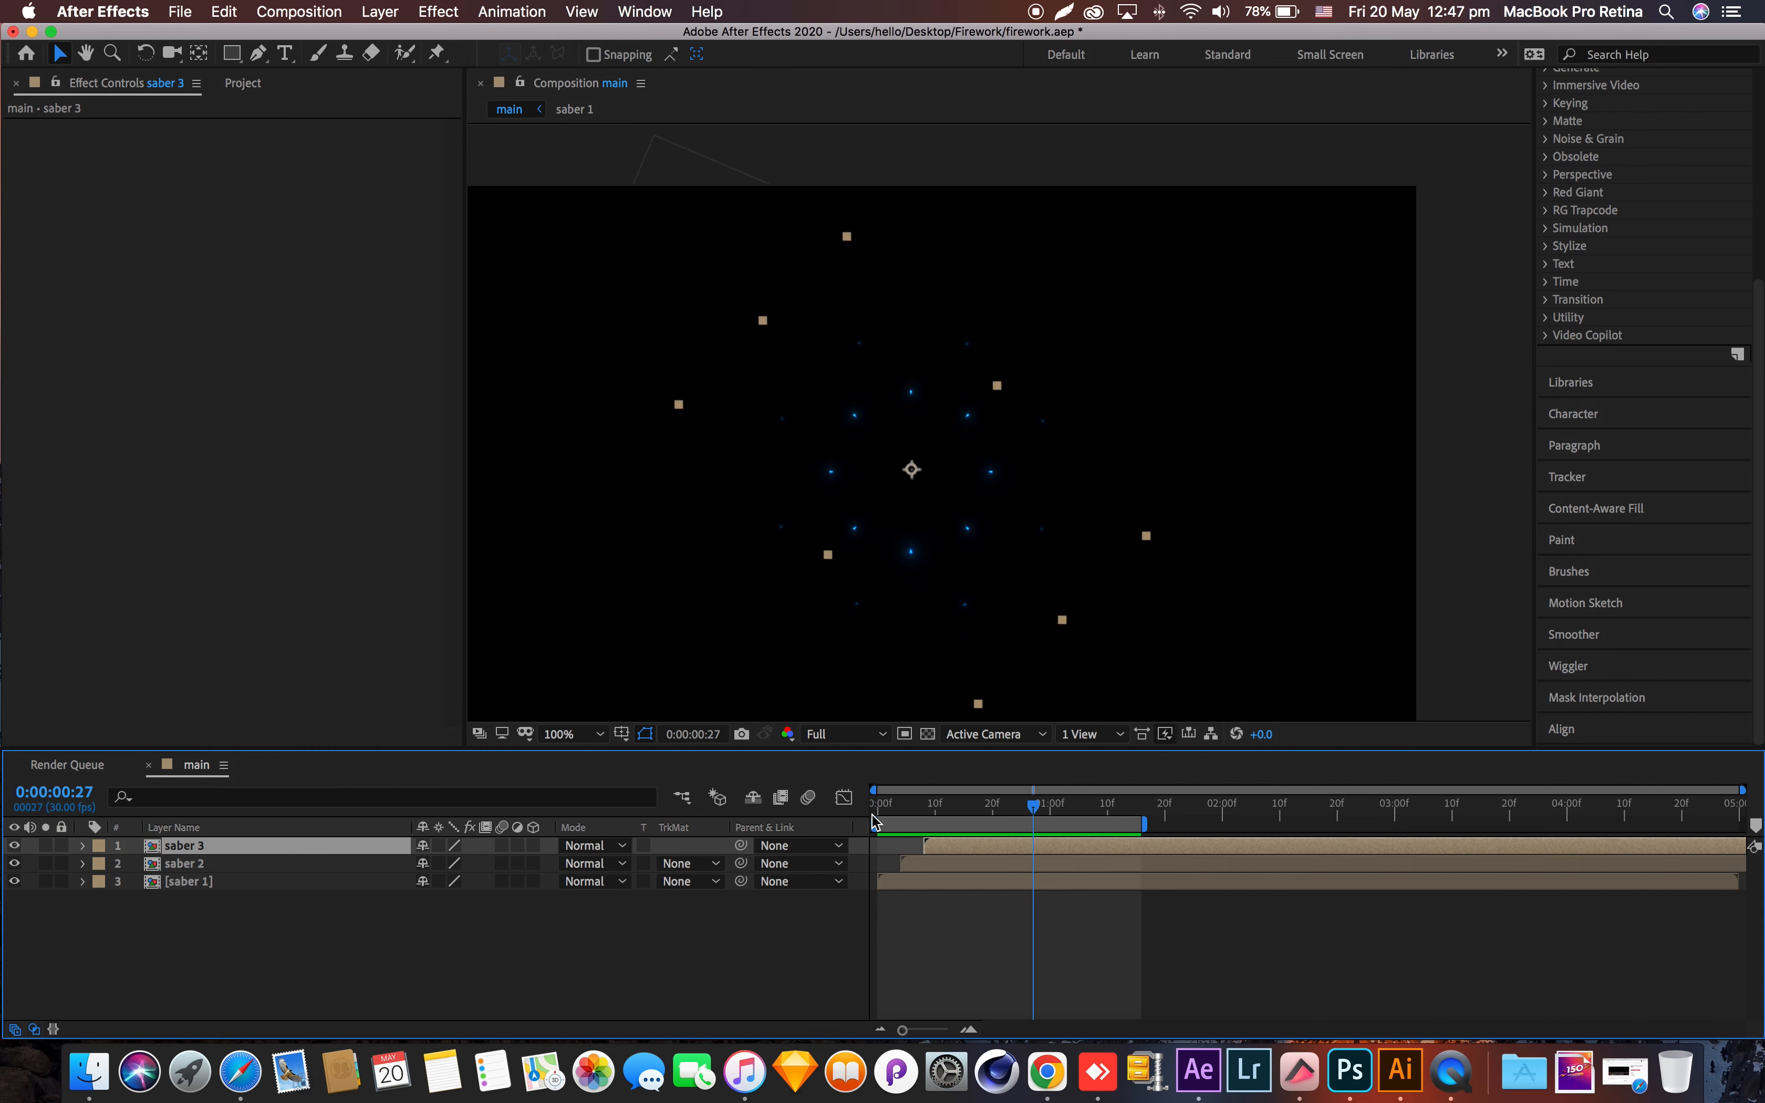
{"action": "key", "text": "super+s"}
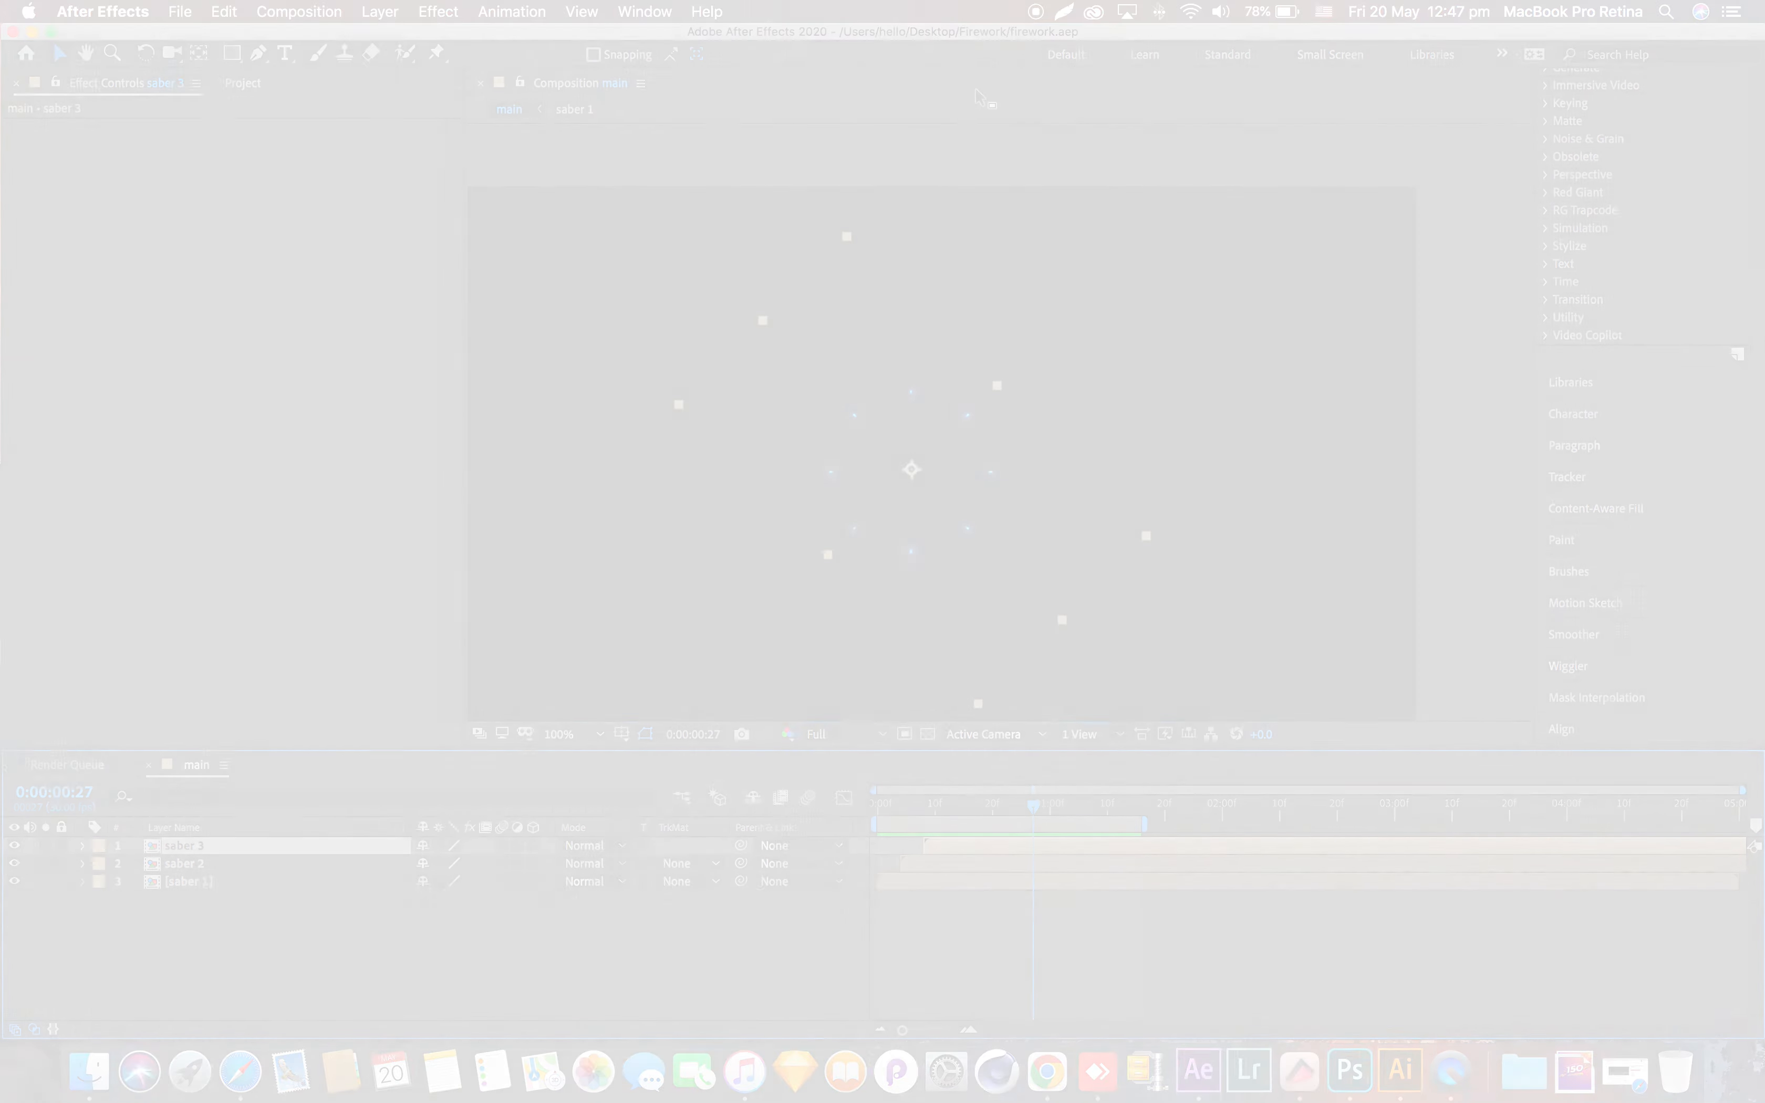